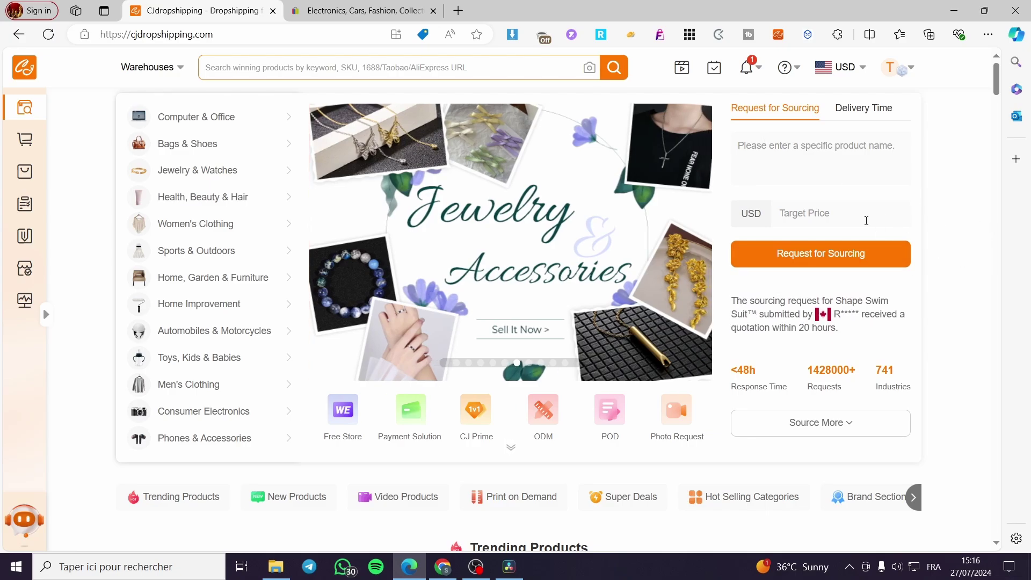
View the eBay home page and the account overview on CJdropshipping.
left_click(366, 11)
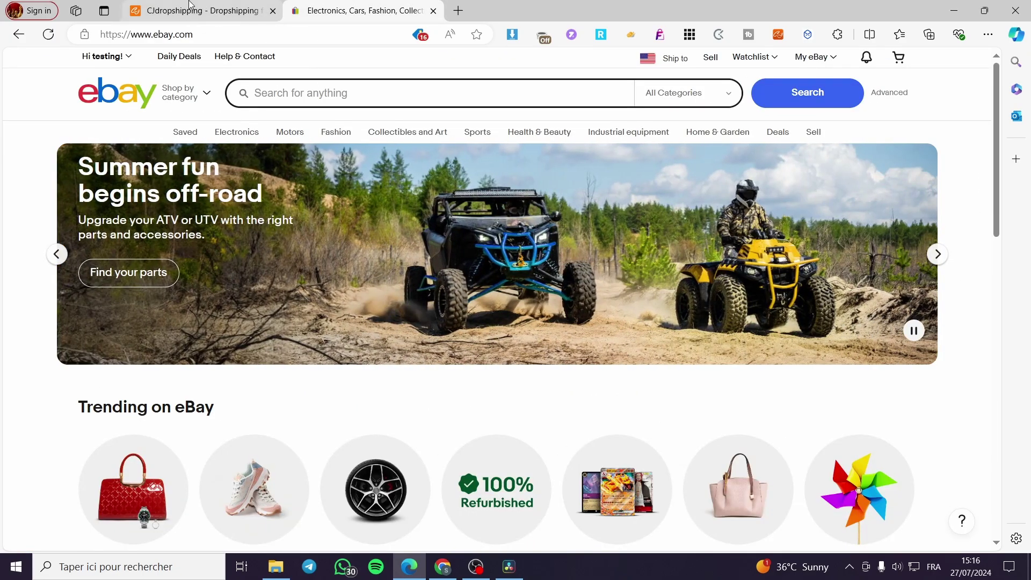
left_click(197, 6)
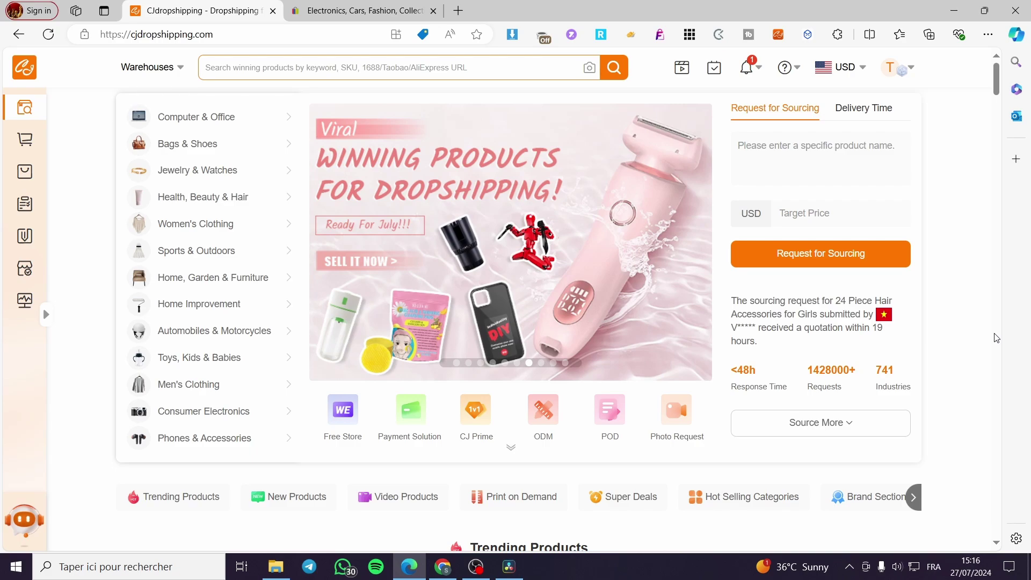
mouse_move(153, 67)
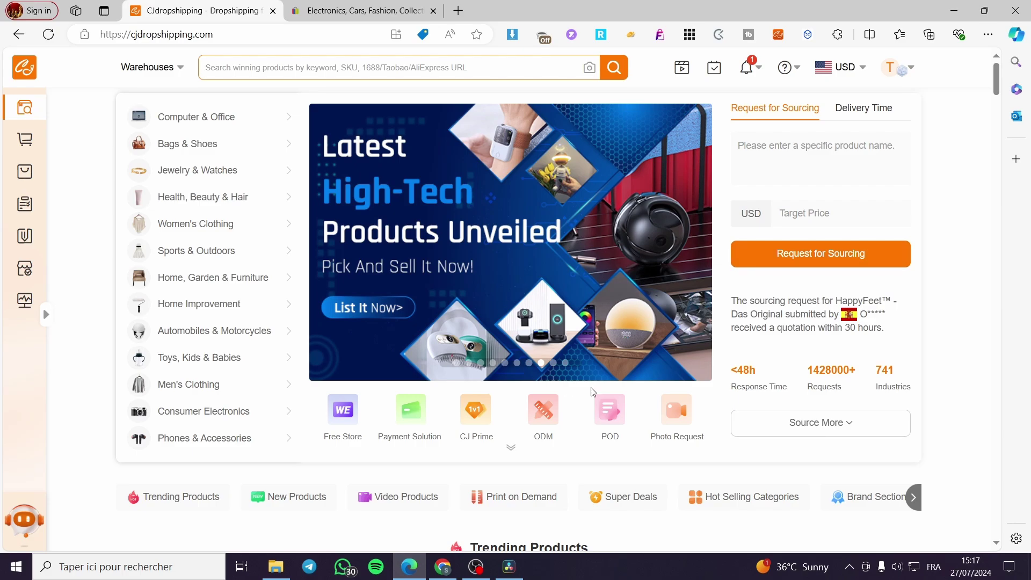
mouse_move(923, 77)
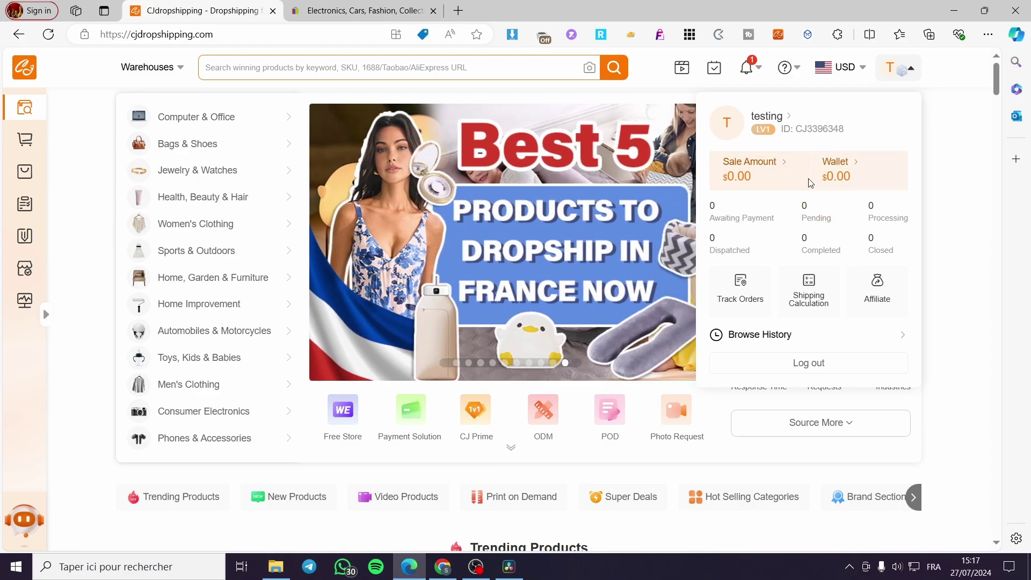
Switch to eBay and open the form for listing a new item from the selling page.
left_click(319, 6)
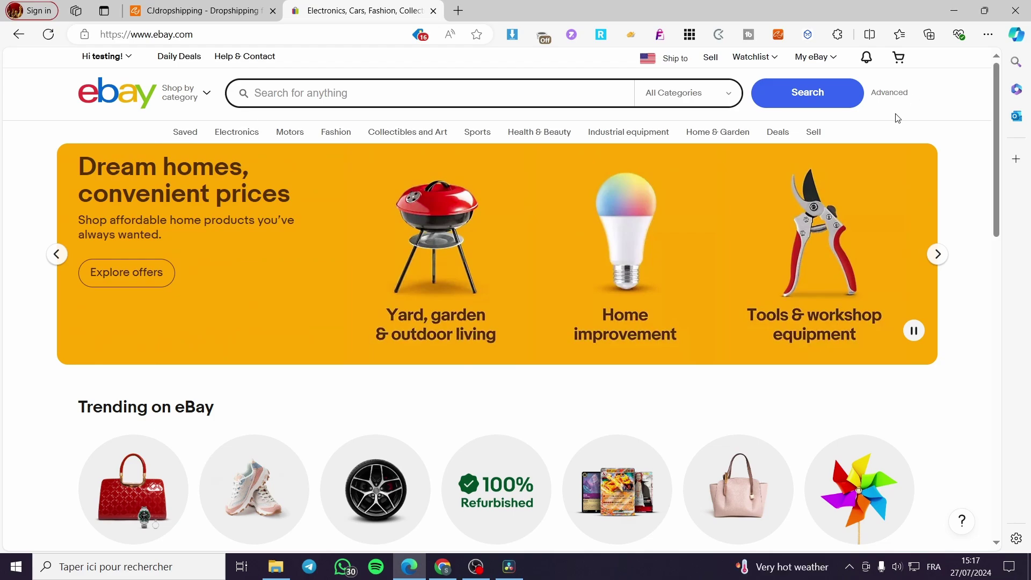
left_click(712, 58)
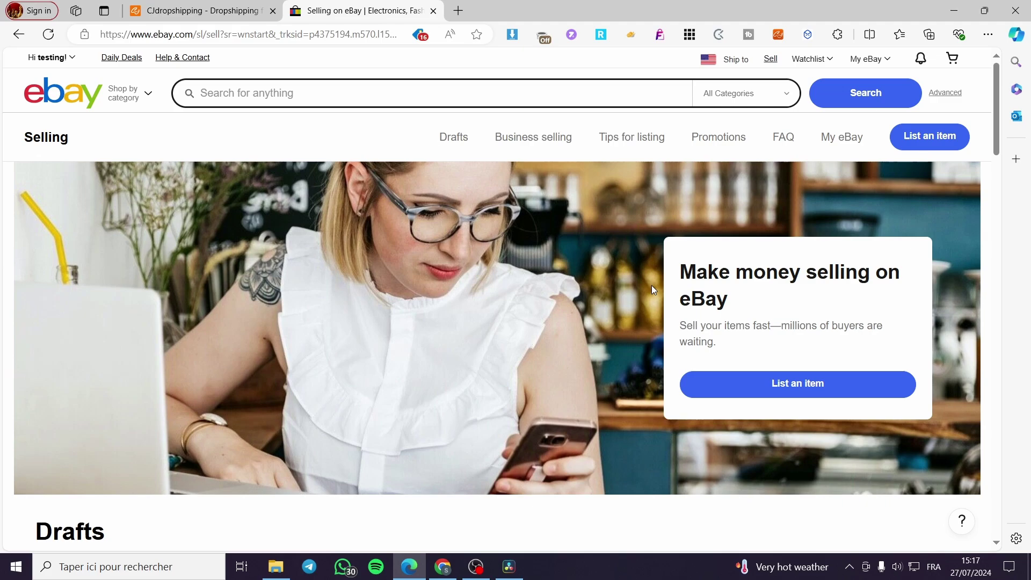
left_click(811, 386)
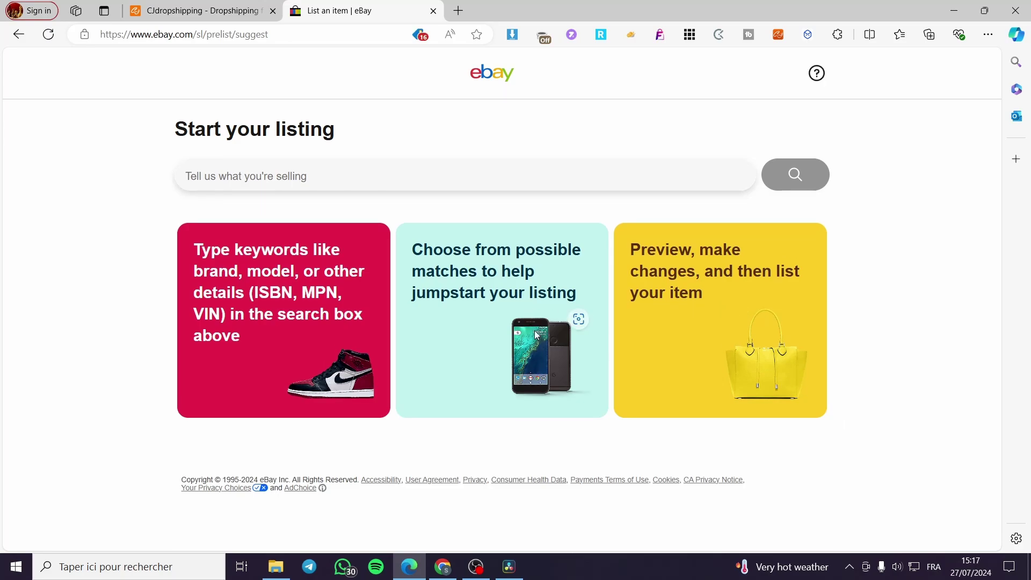
Switch to CJdropshipping, open the eBay store authorization page and delete the connected eBay store.
left_click(198, 10)
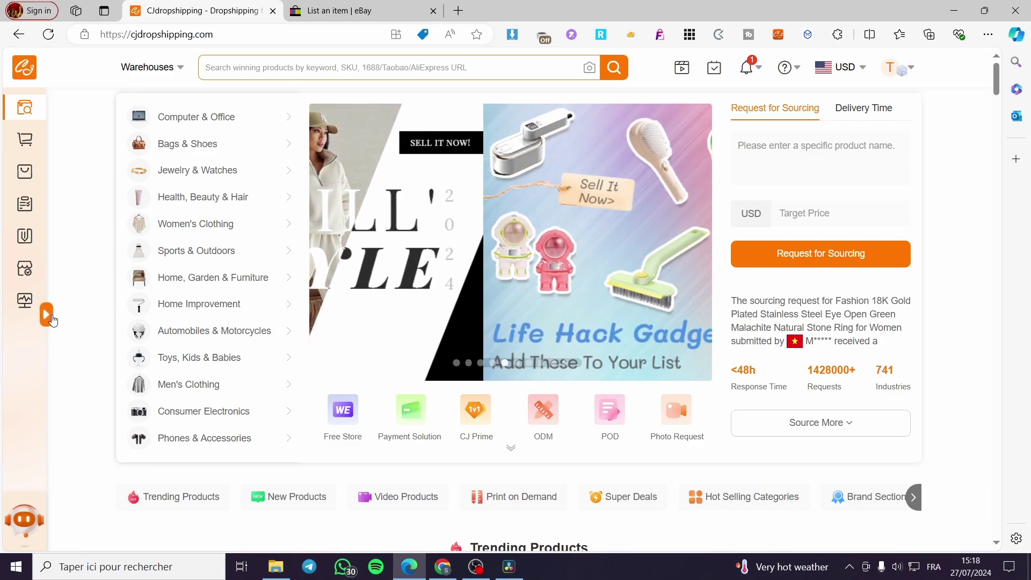
left_click(51, 319)
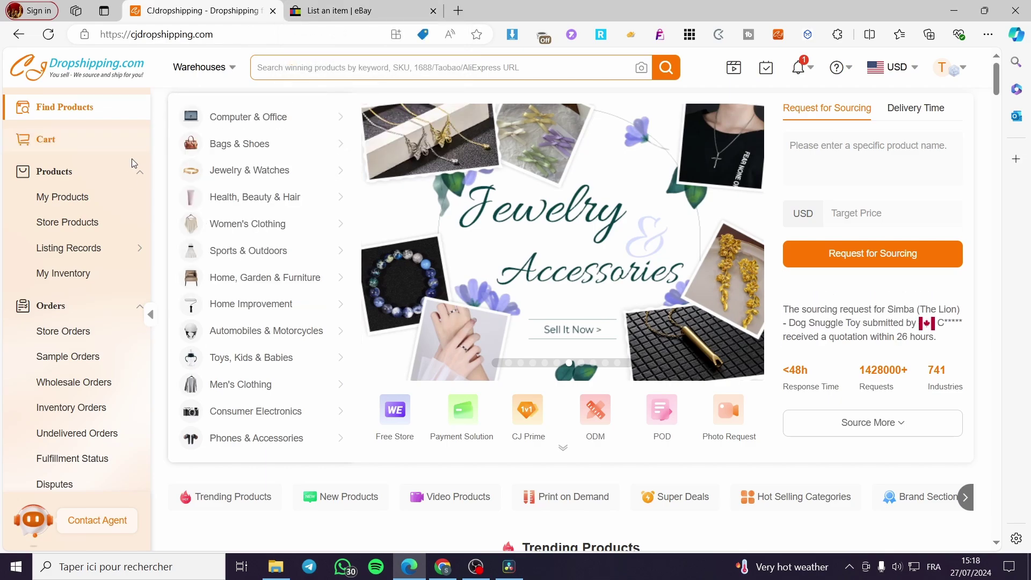
left_click(150, 315)
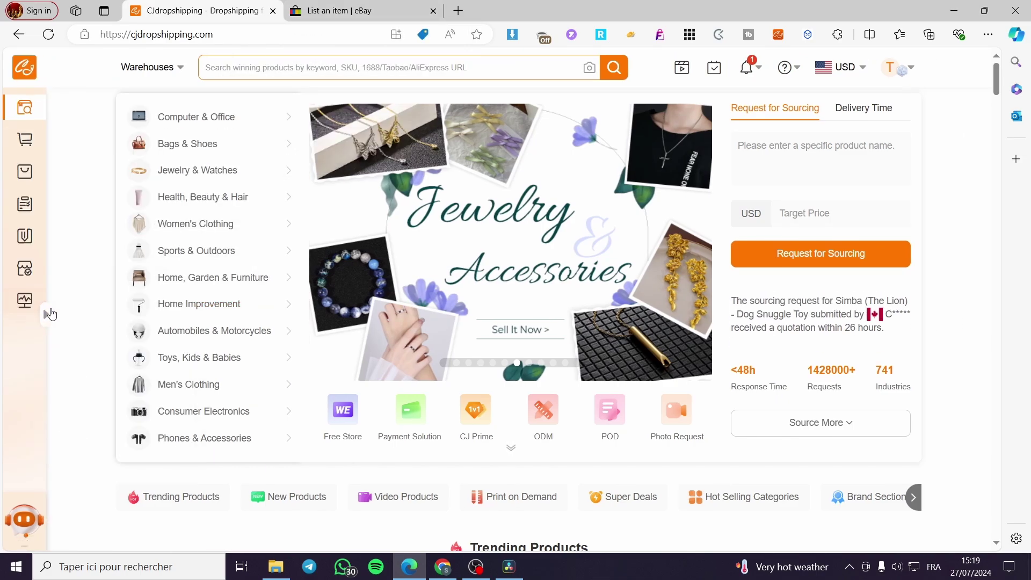
left_click(49, 314)
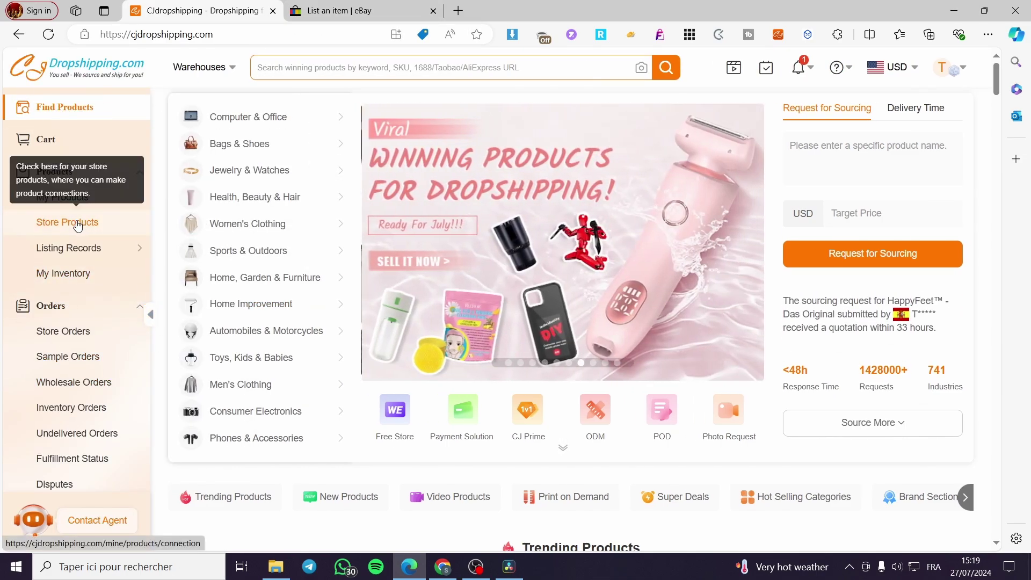
scroll(78, 225, "down", 6)
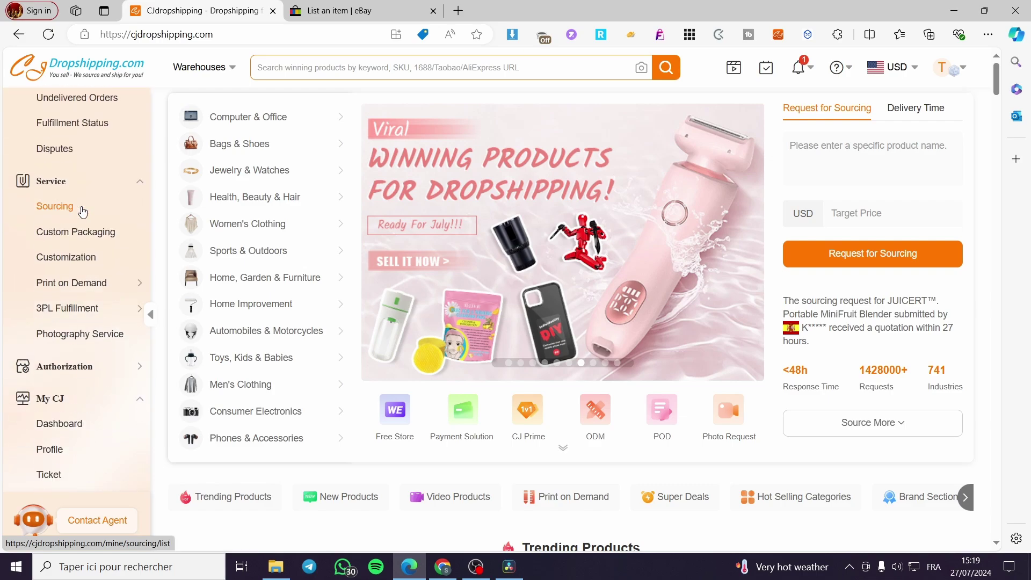
mouse_move(70, 368)
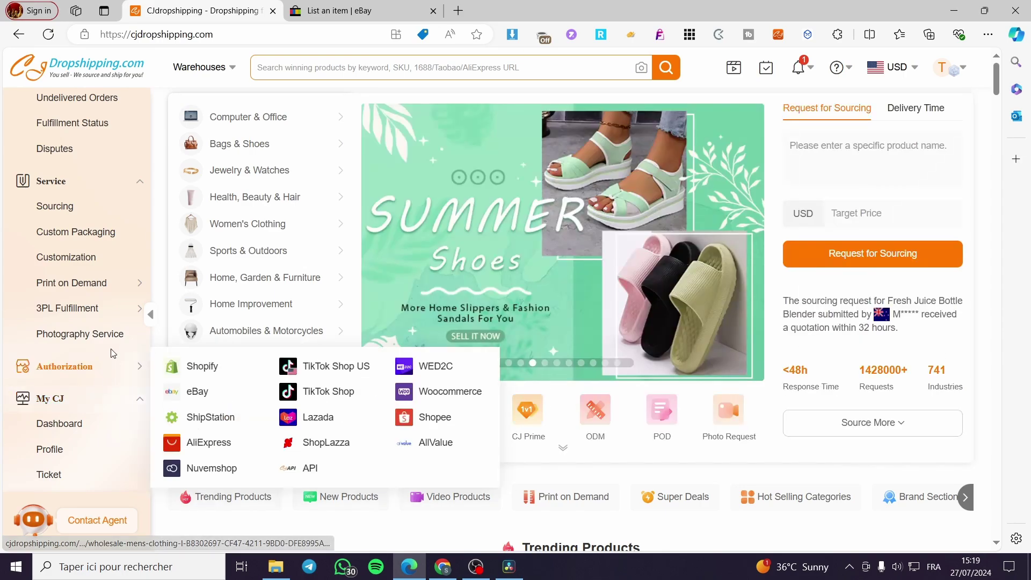
left_click(197, 396)
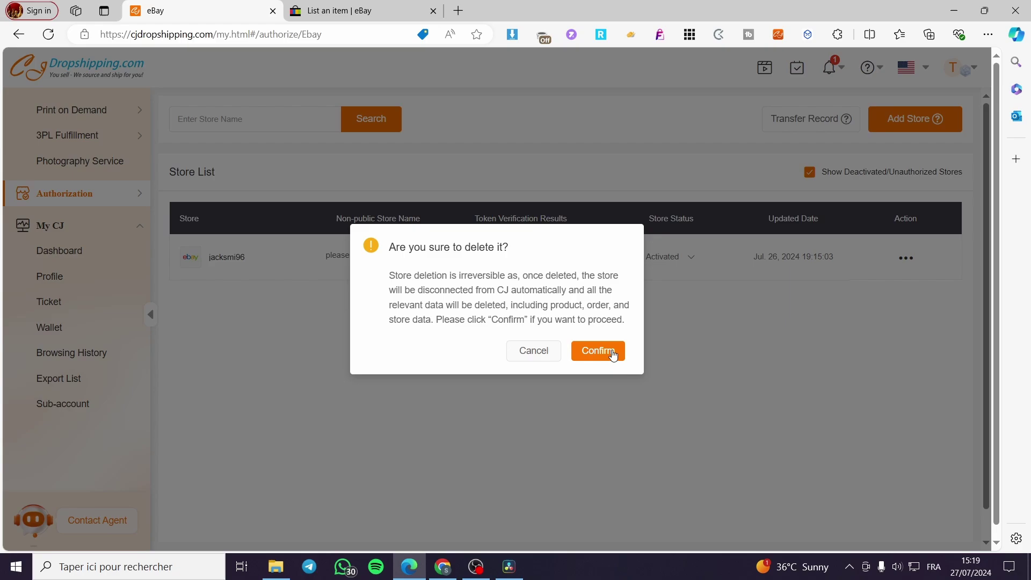
left_click(613, 355)
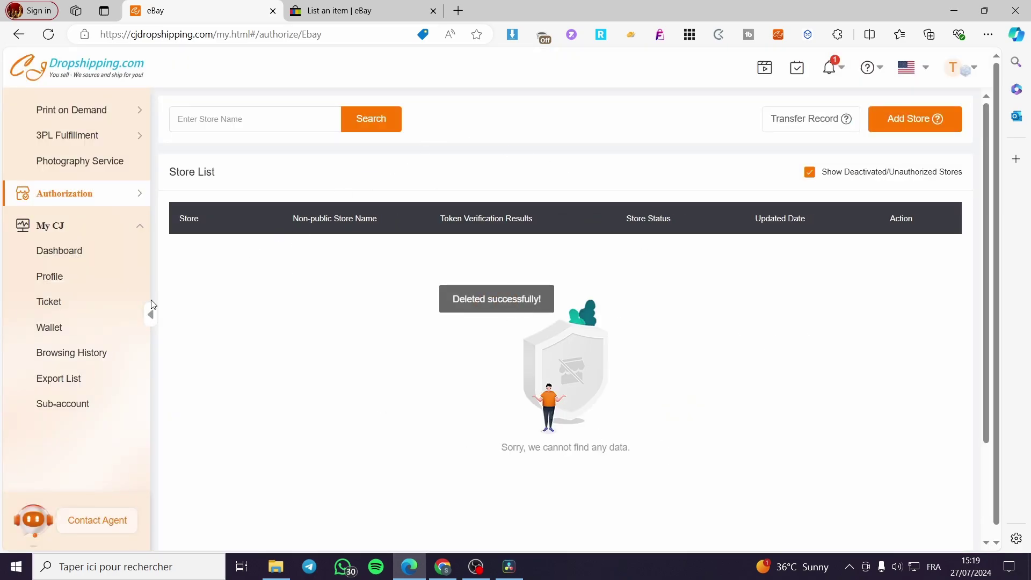
Try to add an eBay store on the authorization page, and return to the CJdropshipping home page.
left_click(915, 125)
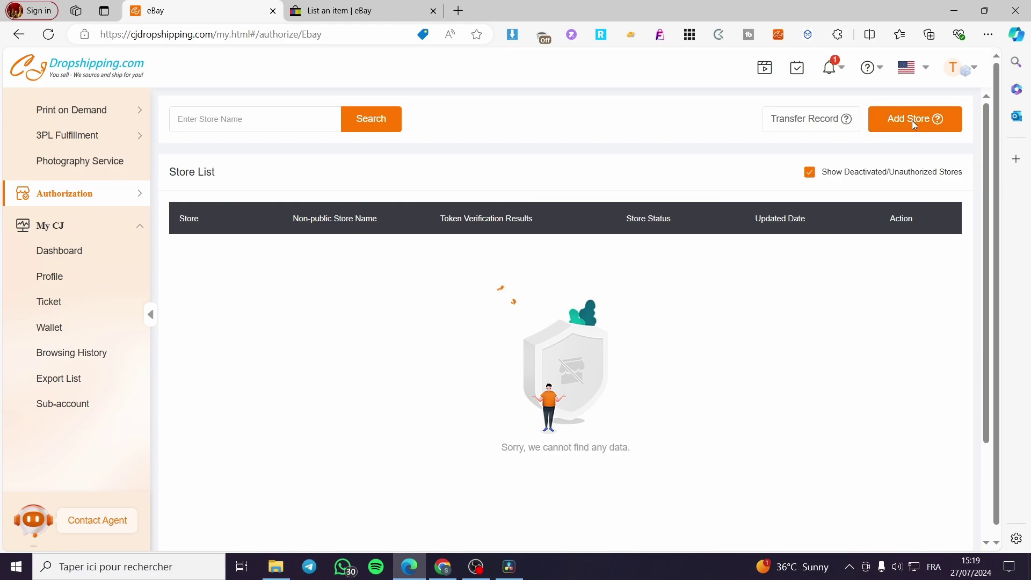
left_click(906, 127)
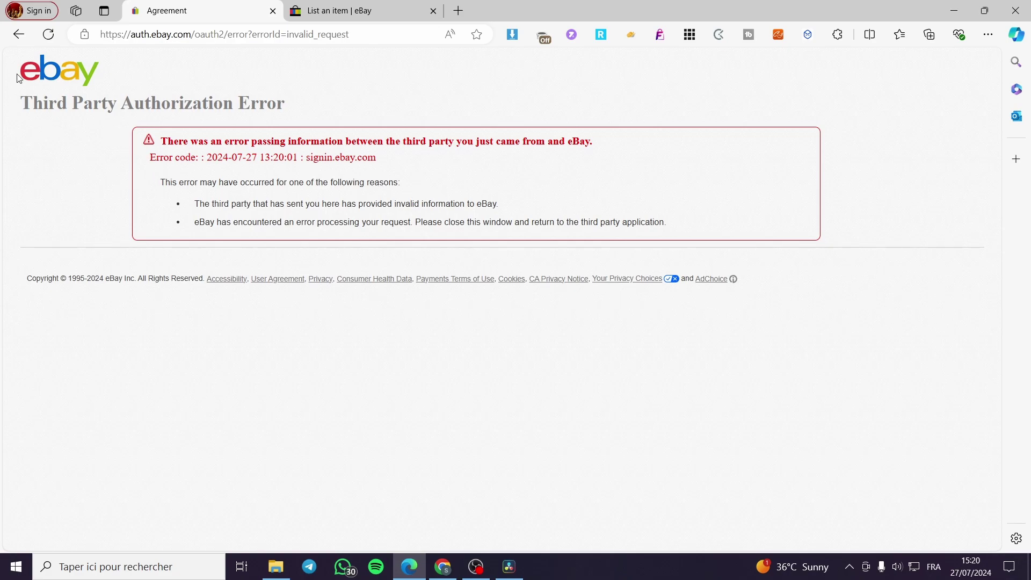
left_click(18, 33)
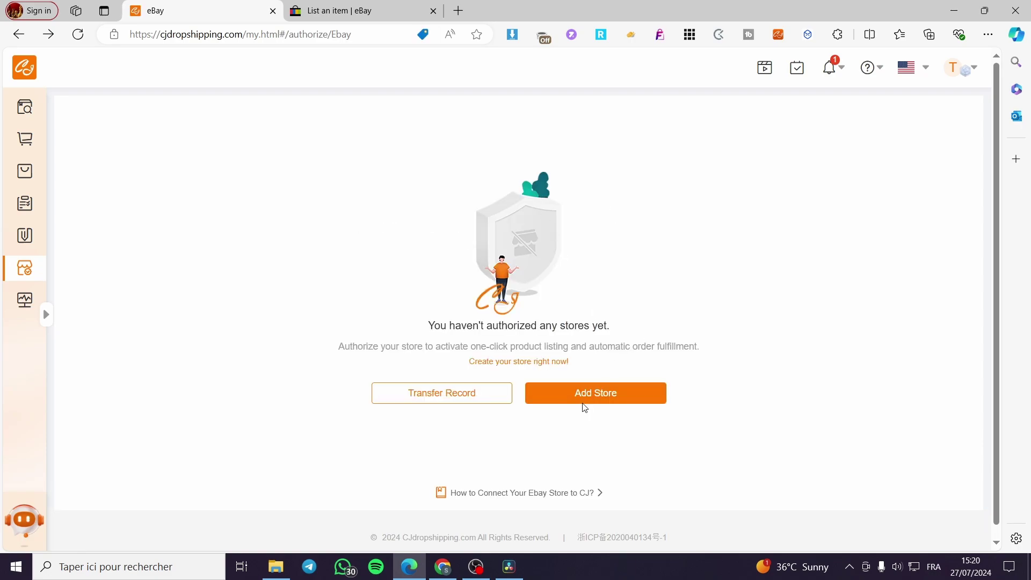
left_click(628, 403)
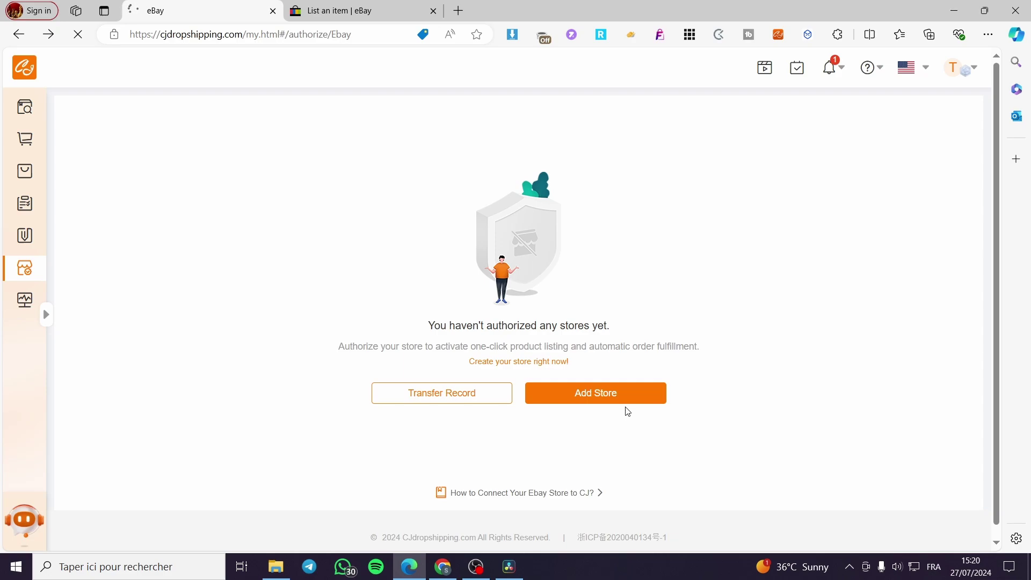
key("alt+Left")
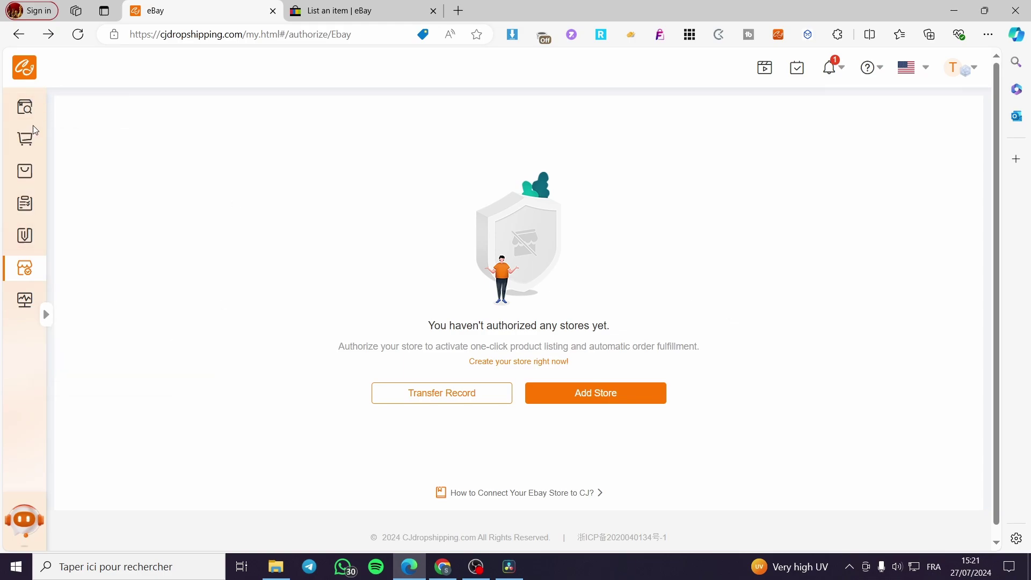
left_click(24, 70)
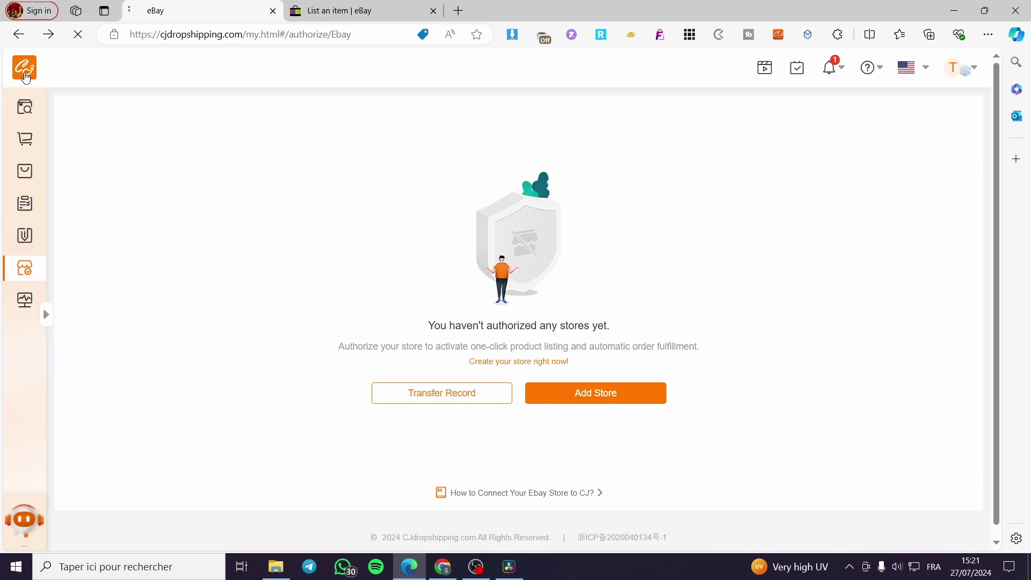
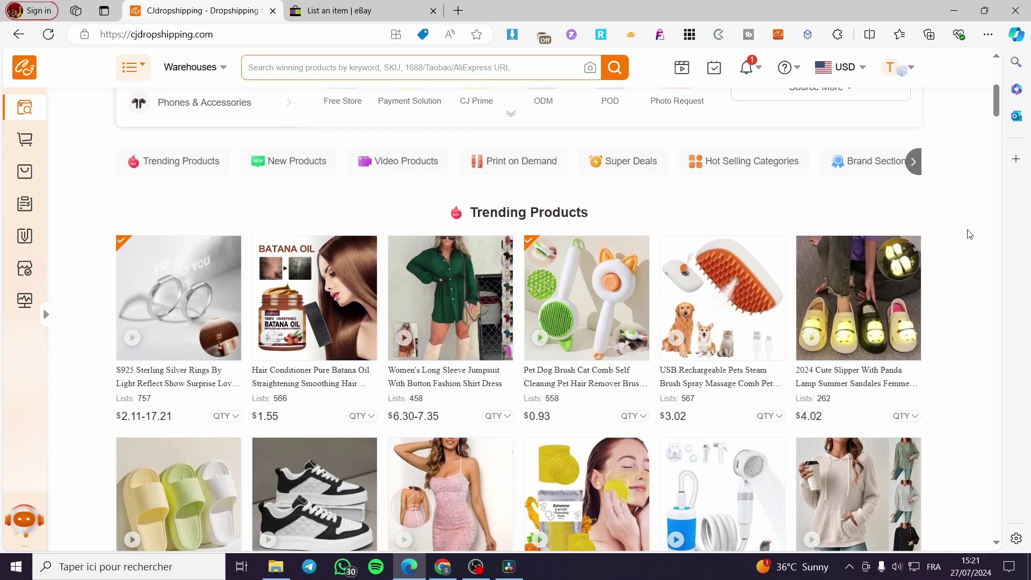
scroll(964, 231, "down", 3)
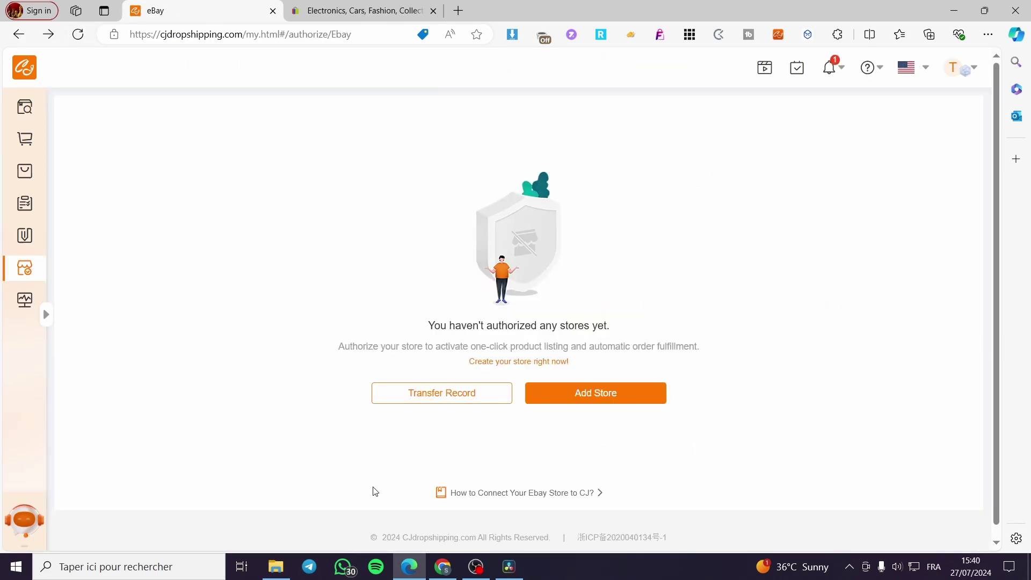
Read the authorization page's note on one-click product listing and automatic order fulfillment.
left_click_drag(339, 348, 707, 345)
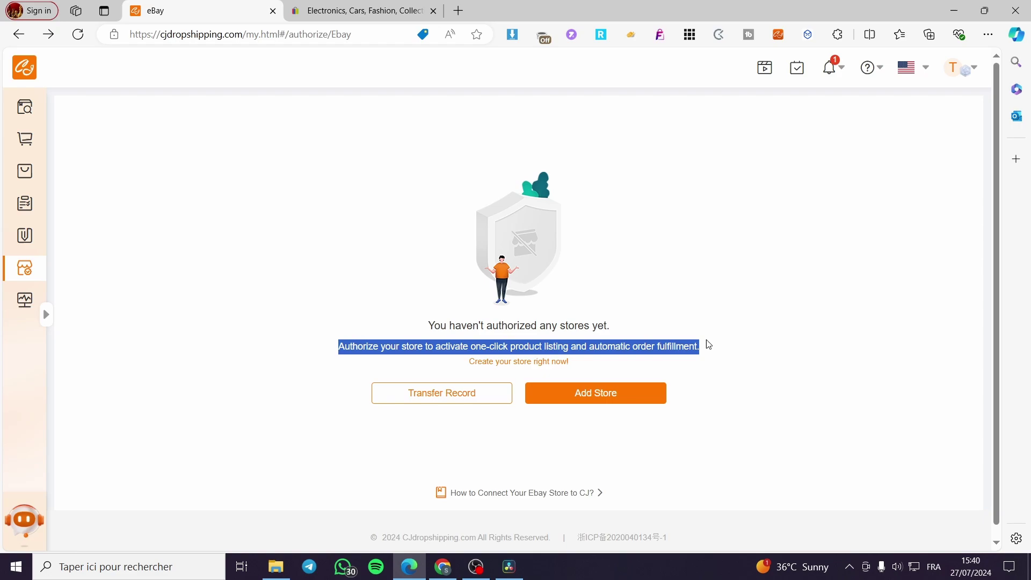
left_click(726, 366)
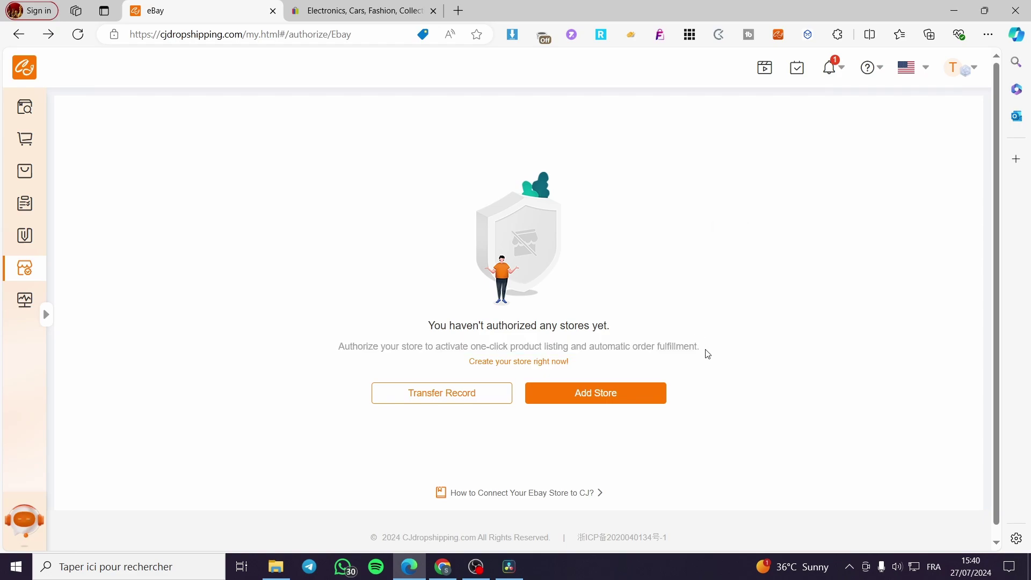
left_click_drag(708, 354, 634, 347)
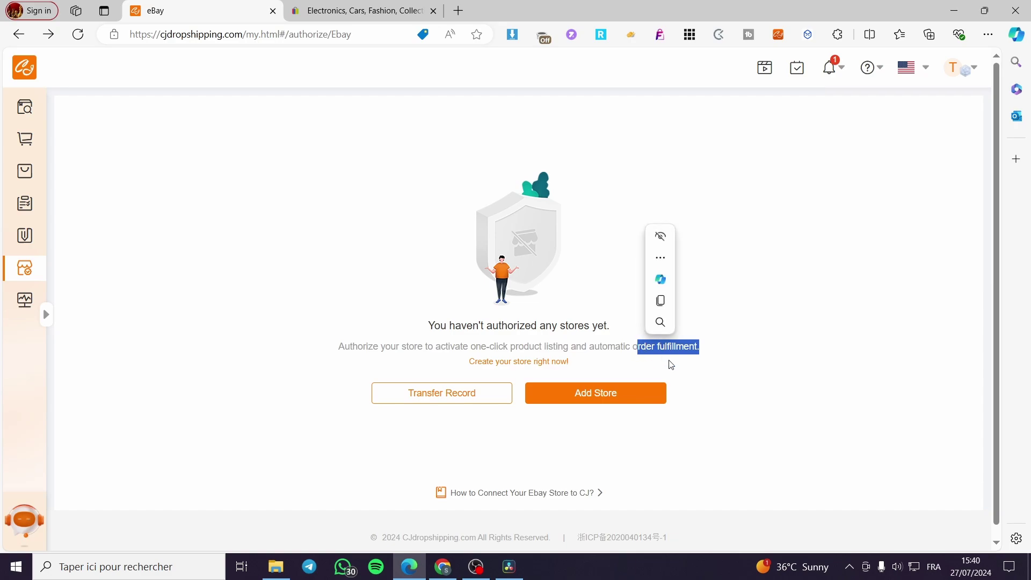
left_click(702, 343)
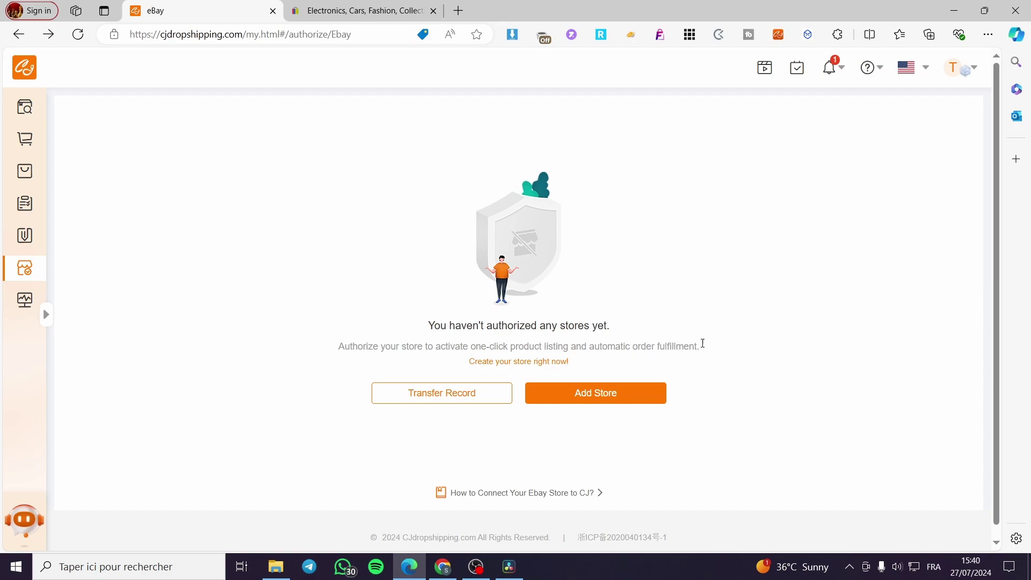
Add an eBay store to CJdropshipping and agree to grant the application access to the eBay account.
left_click(593, 393)
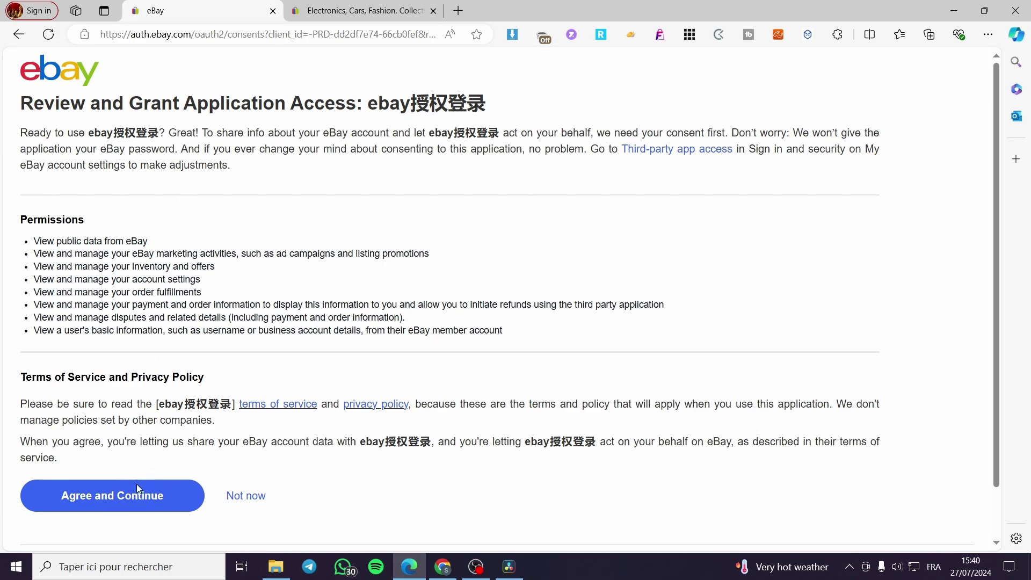
scroll(166, 492, "down", 1)
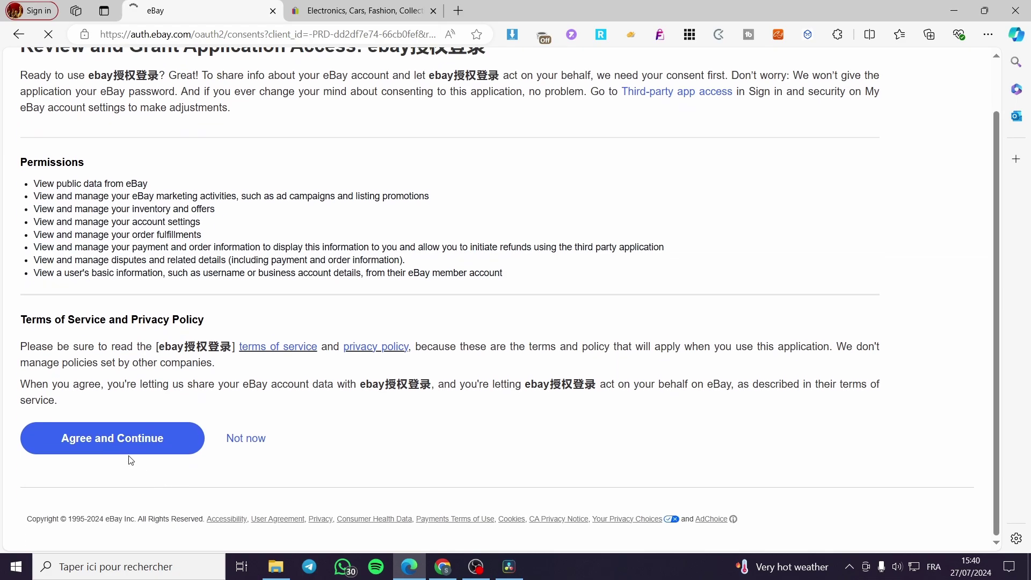
scroll(123, 456, "up", 1)
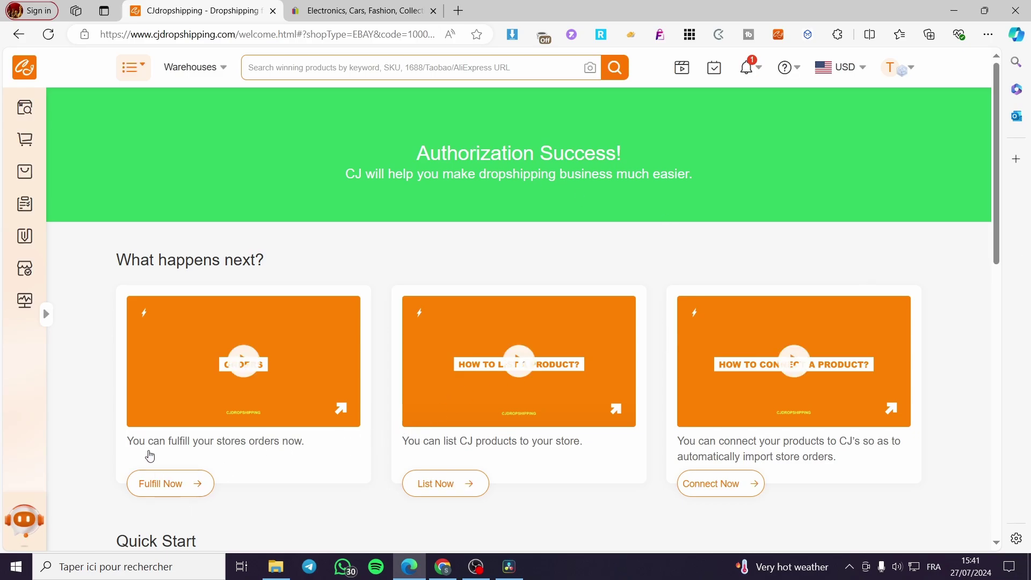
Look over the what-happens-next options, and open the Find Products page at the Trending Products section.
scroll(236, 443, "down", 1)
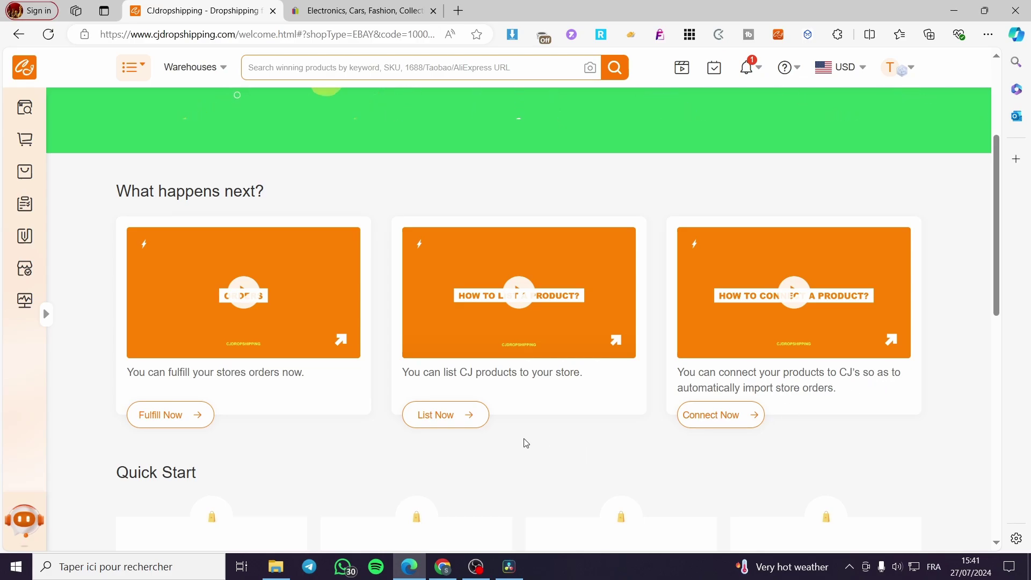
scroll(525, 445, "up", 4)
right_click(26, 107)
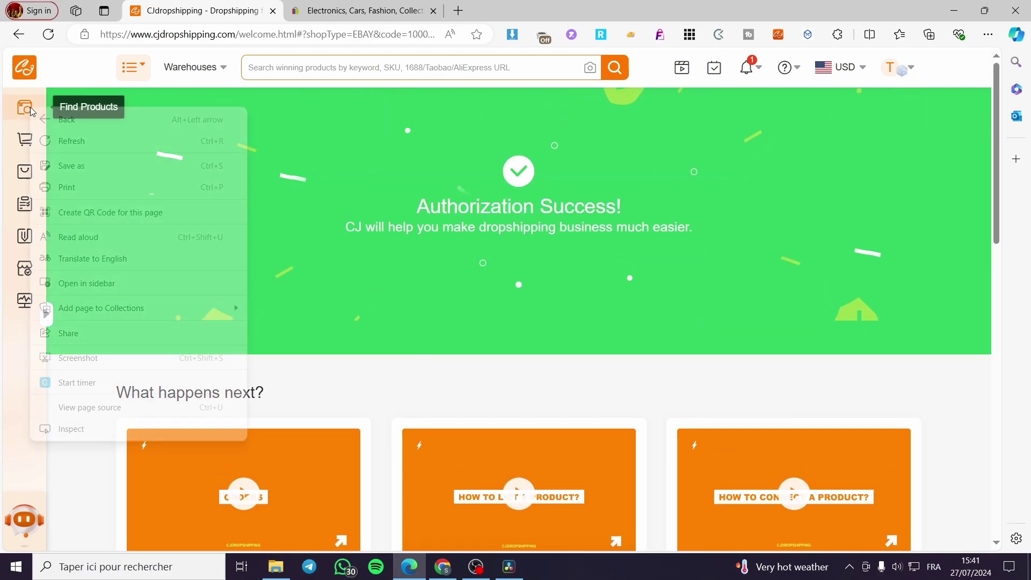
key("Escape")
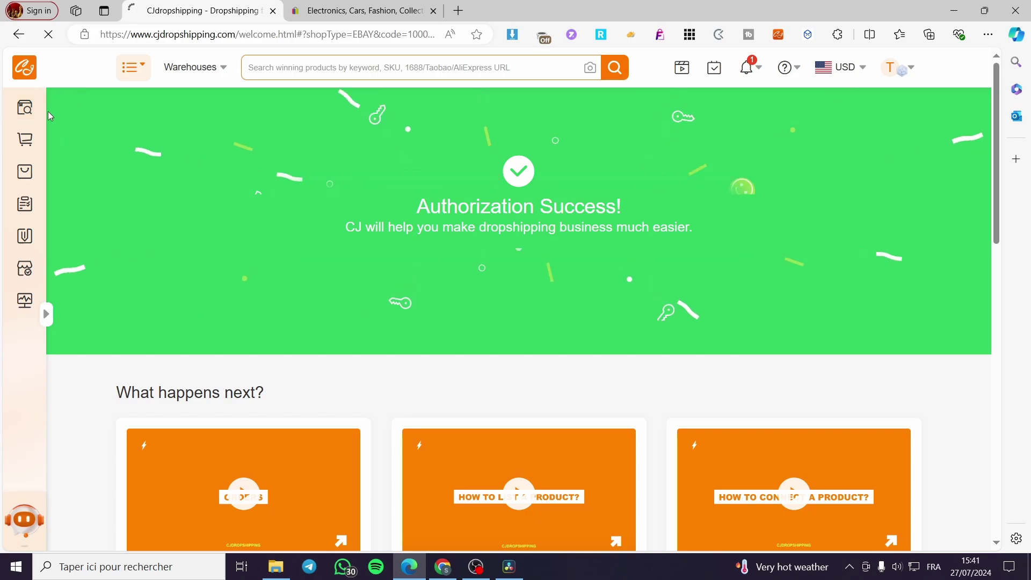
left_click(26, 109)
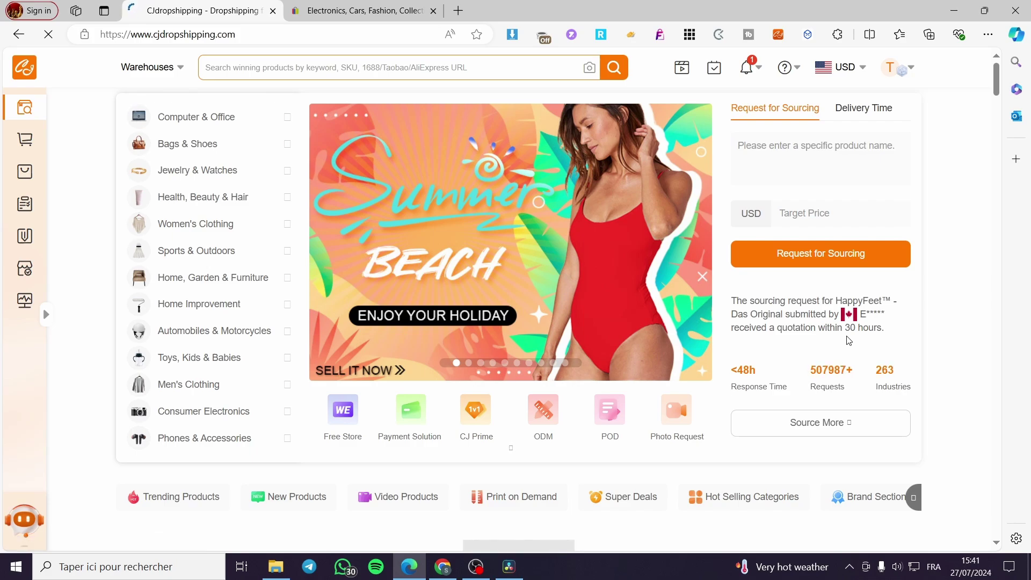
scroll(975, 353, "down", 4)
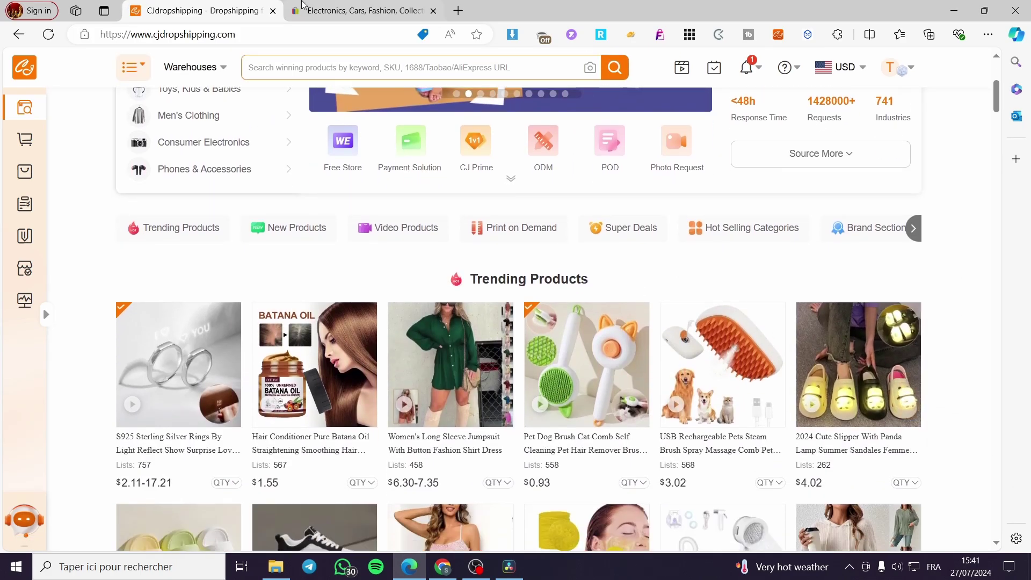
Switch to eBay, open its Sell page and look over the selling basics and the free-listing promotion.
left_click(360, 10)
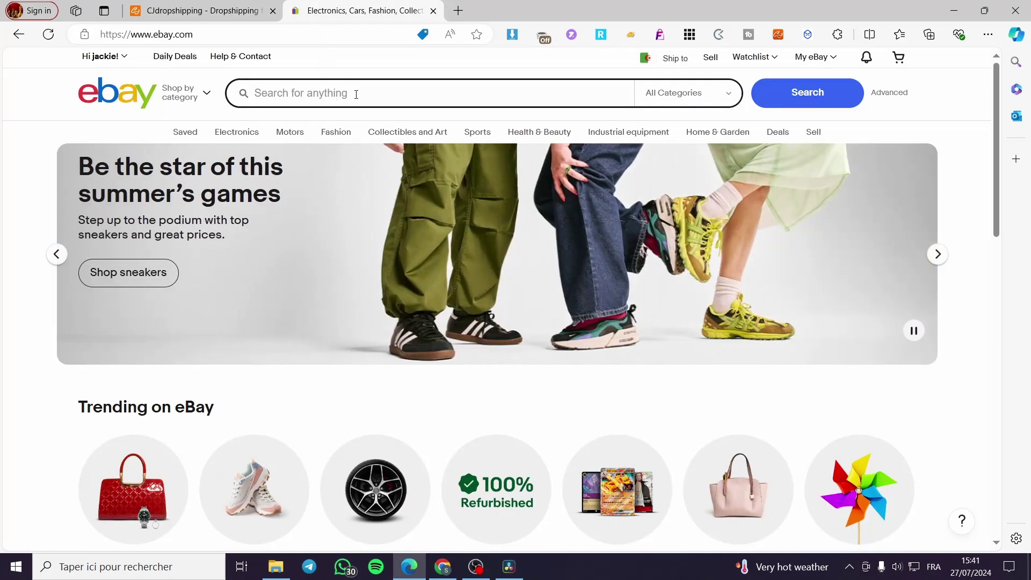
left_click(713, 60)
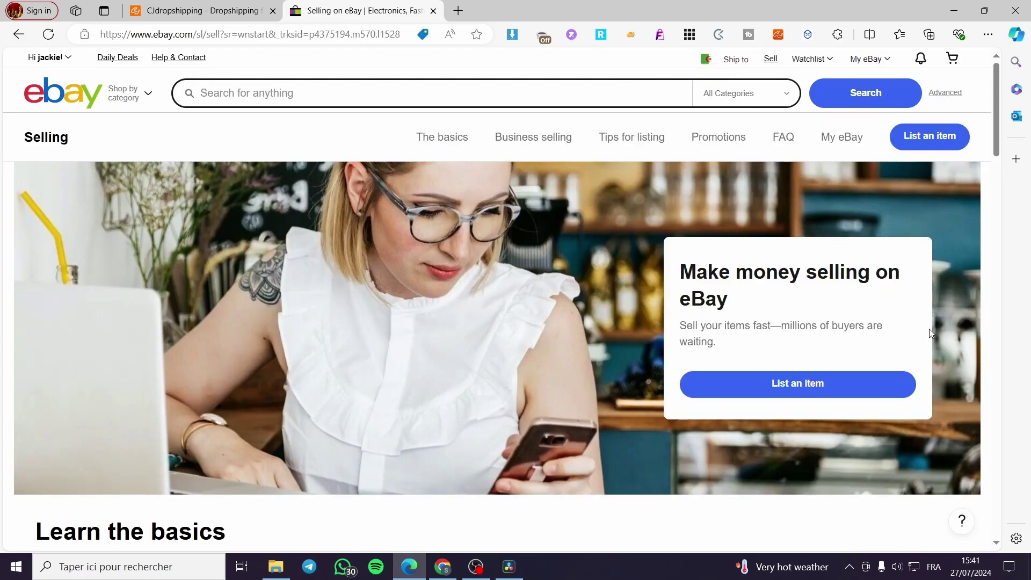
scroll(930, 331, "down", 10)
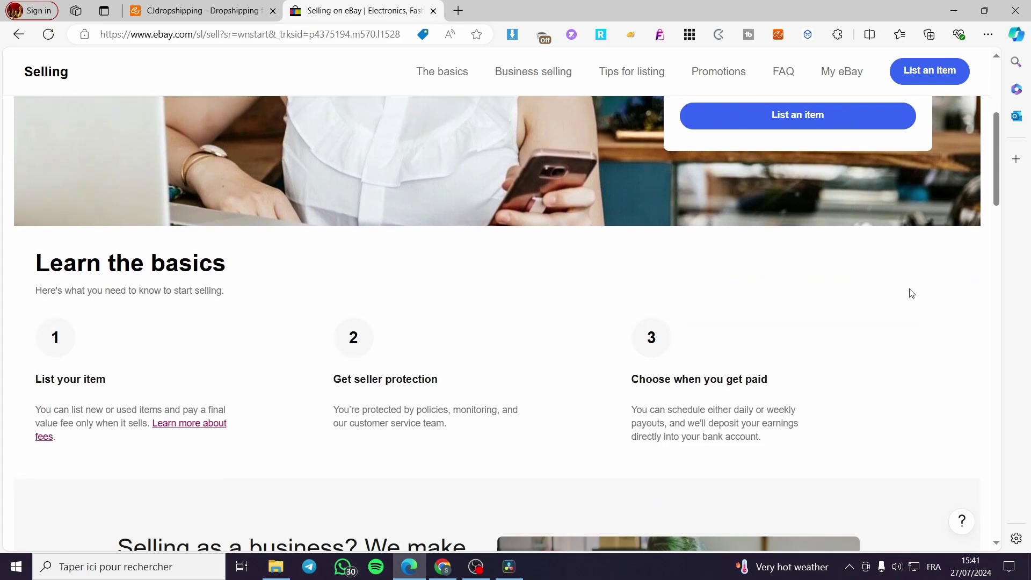
scroll(900, 289, "down", 10)
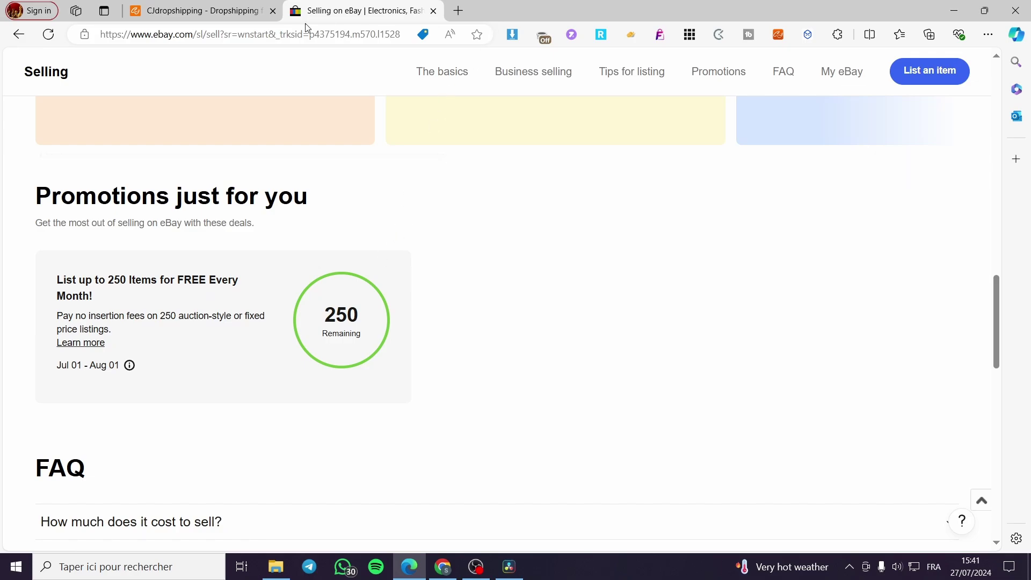
Return to CJdropshipping, browse the trending and new products, and open the Smart Planter product page.
left_click(232, 6)
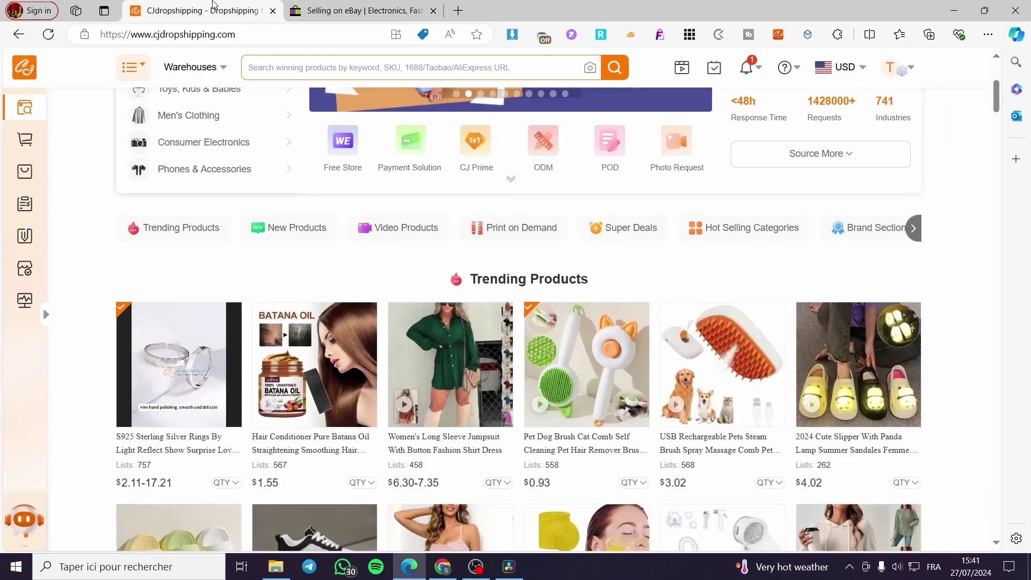
scroll(953, 409, "up", 4)
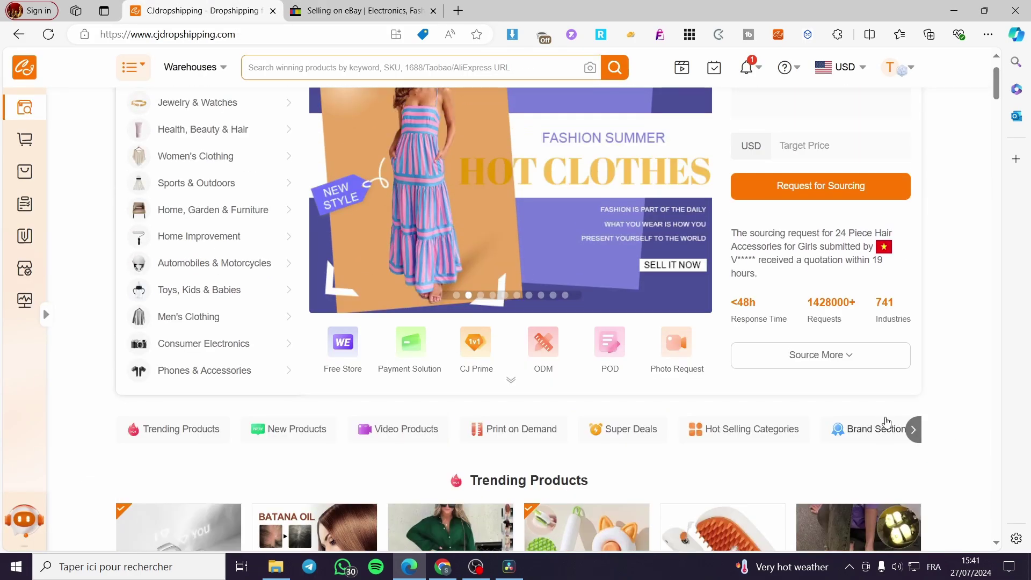
scroll(953, 410, "down", 4)
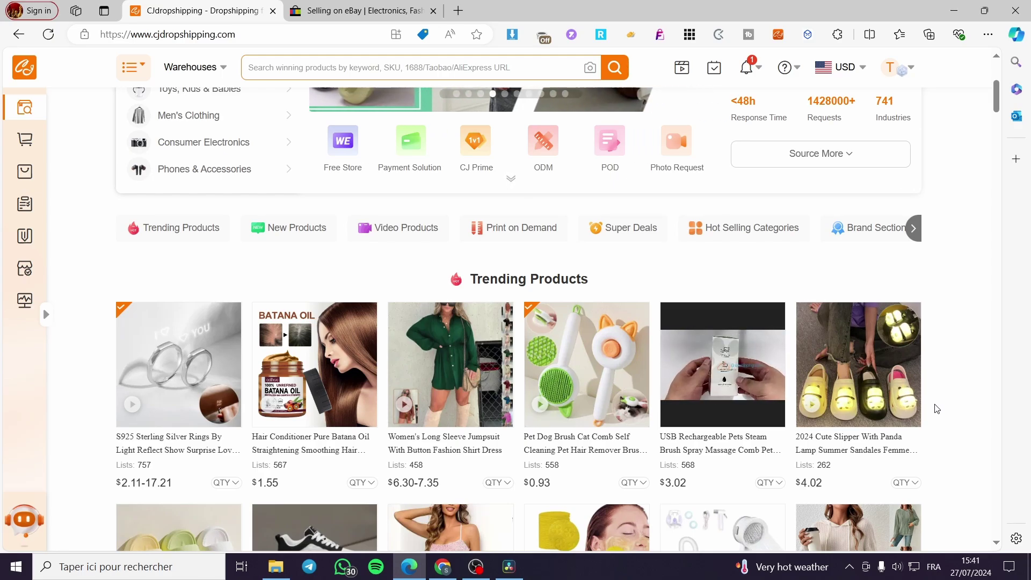
scroll(940, 354, "down", 1)
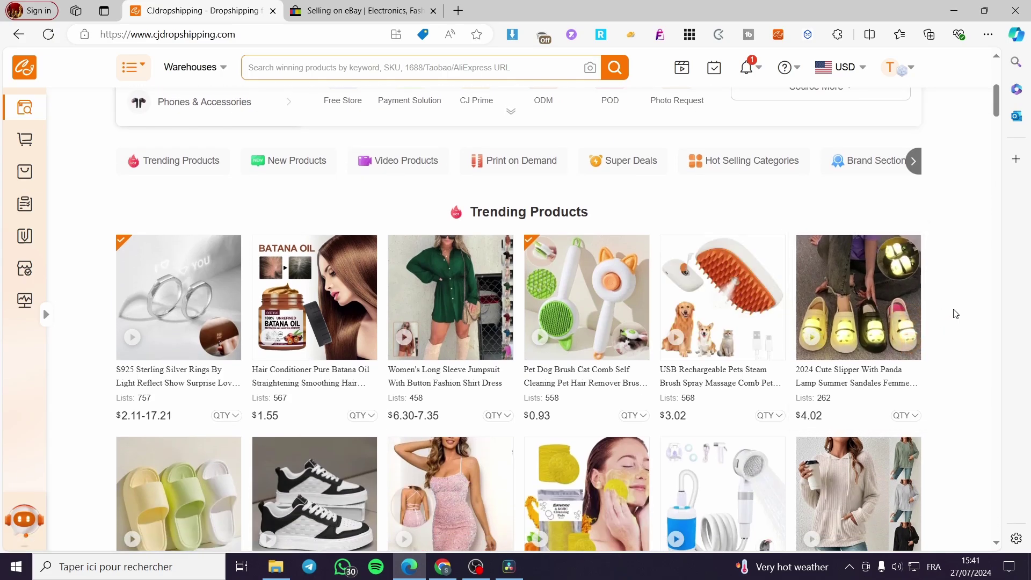
scroll(956, 313, "down", 3)
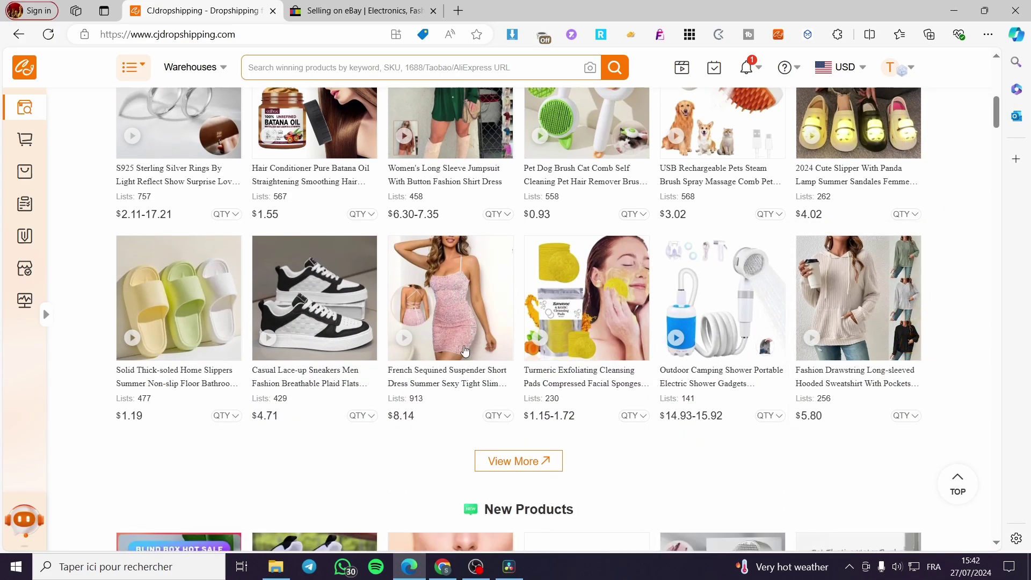
scroll(752, 322, "down", 4)
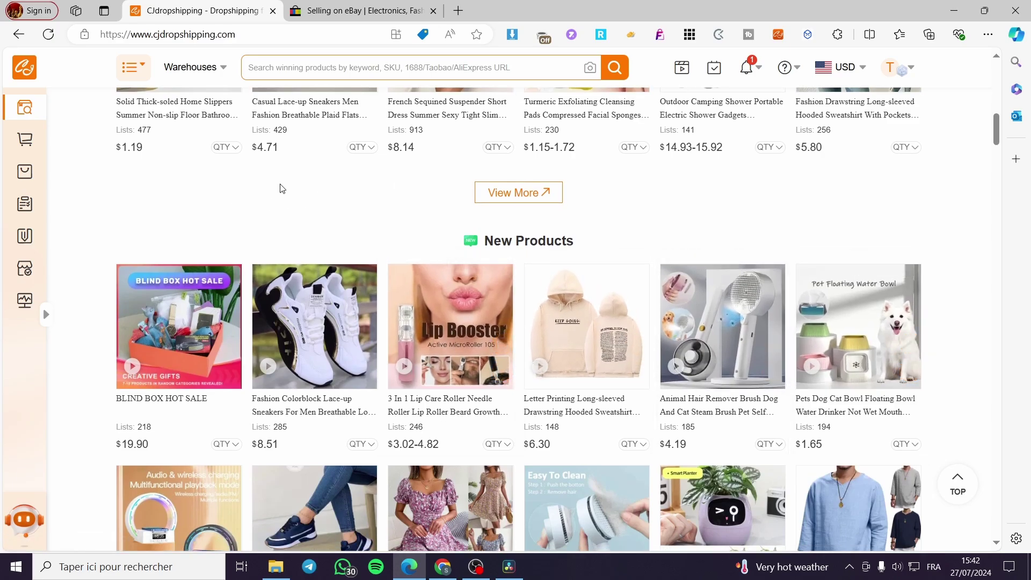
scroll(712, 207, "down", 2)
mouse_move(765, 199)
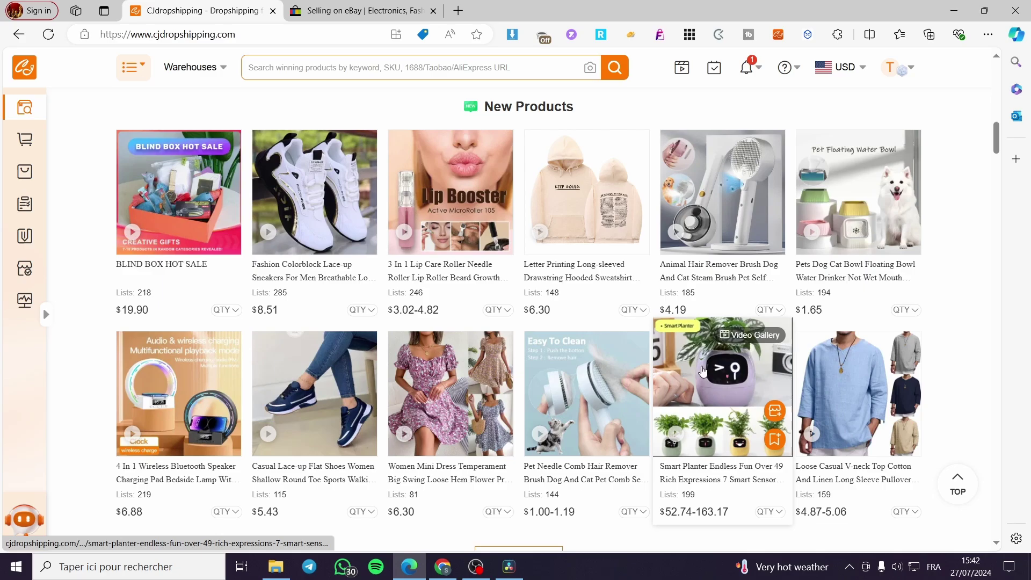
left_click(736, 378)
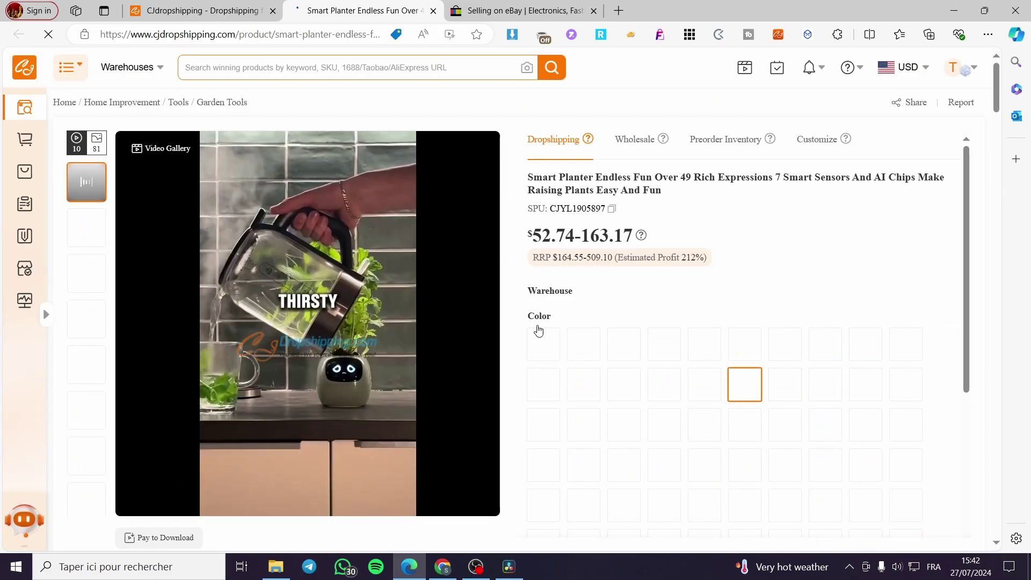
Preview the Smart Planter's videos and color variants, and add the product to My Products.
left_click(86, 456)
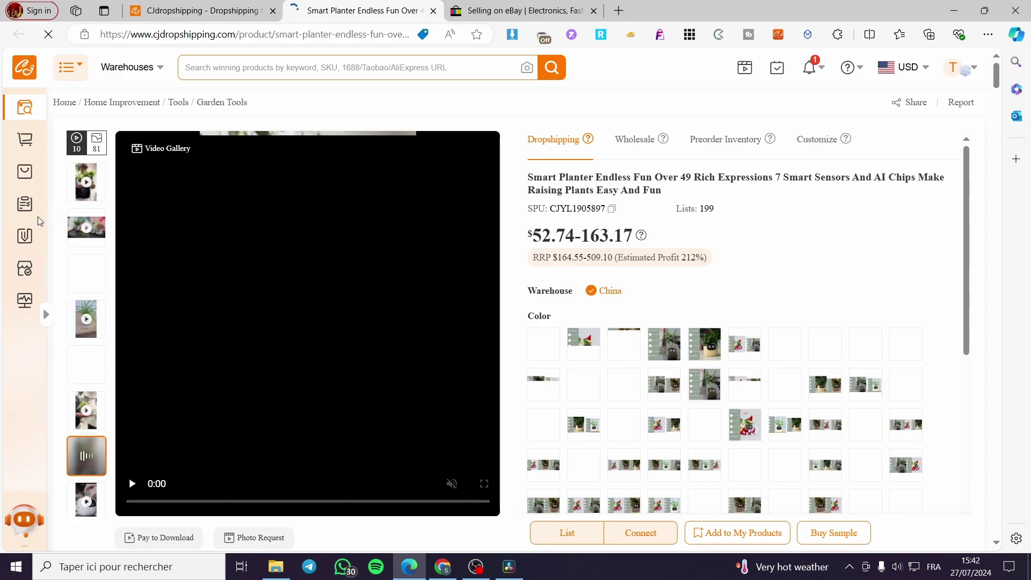
left_click(80, 219)
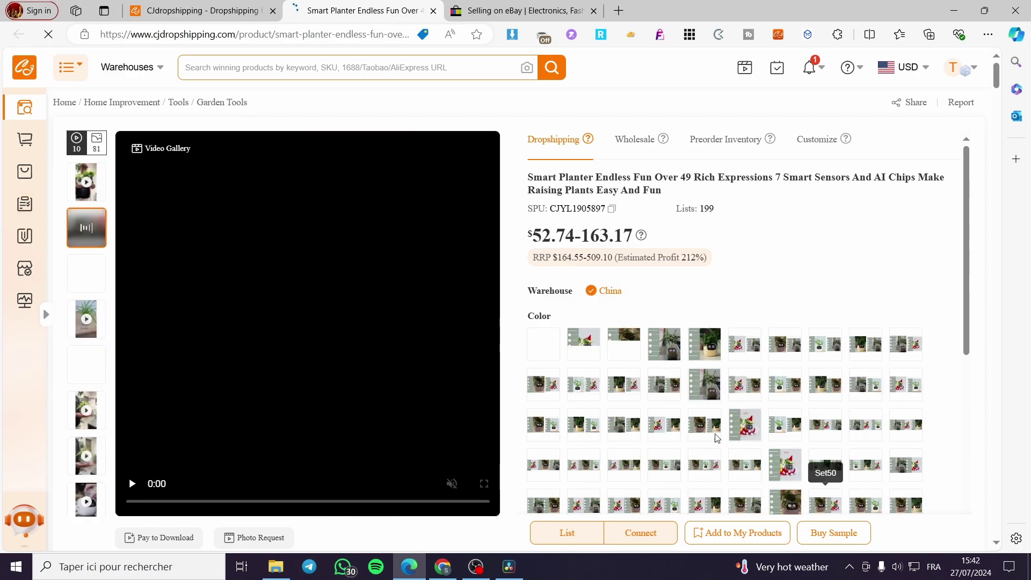
left_click(665, 385)
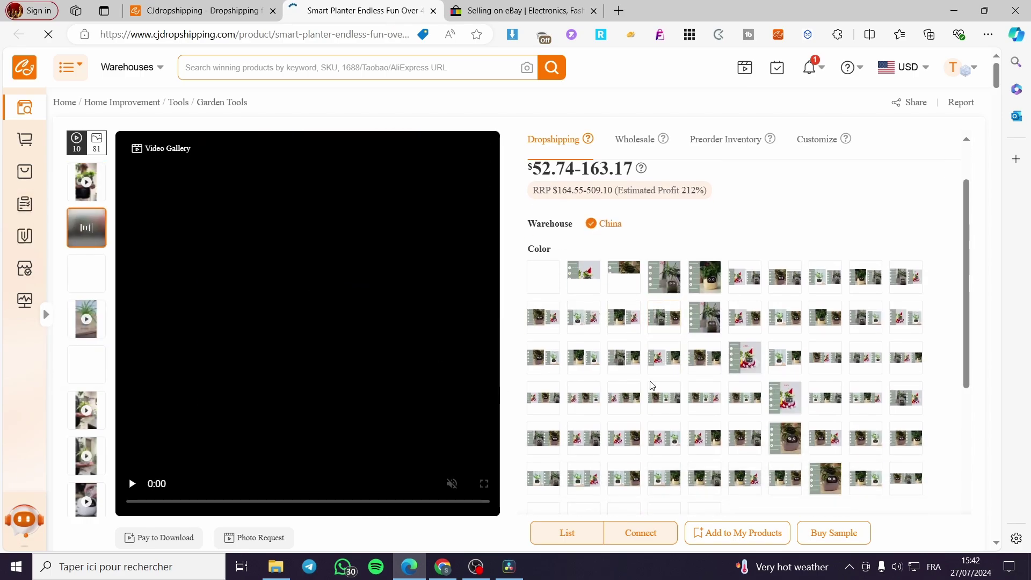
left_click(718, 540)
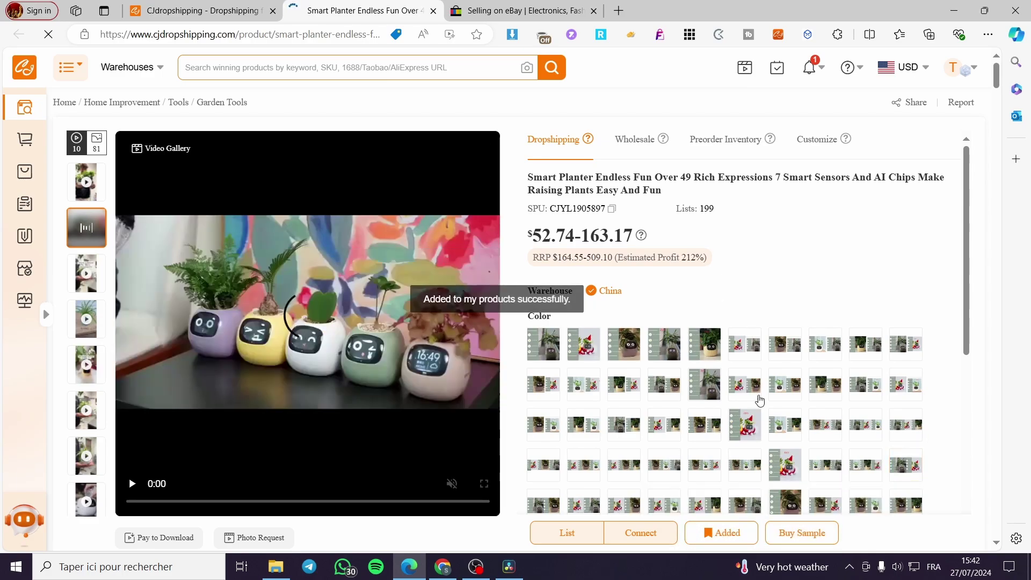
Start listing the Smart Planter and select the connected eBay store instead of the Shopify store.
left_click(568, 542)
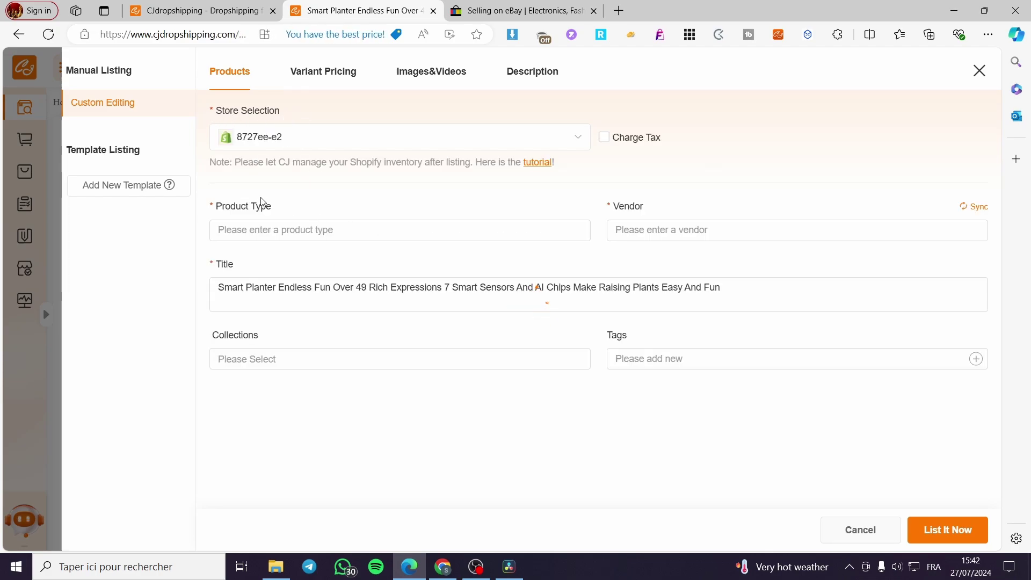
left_click(237, 228)
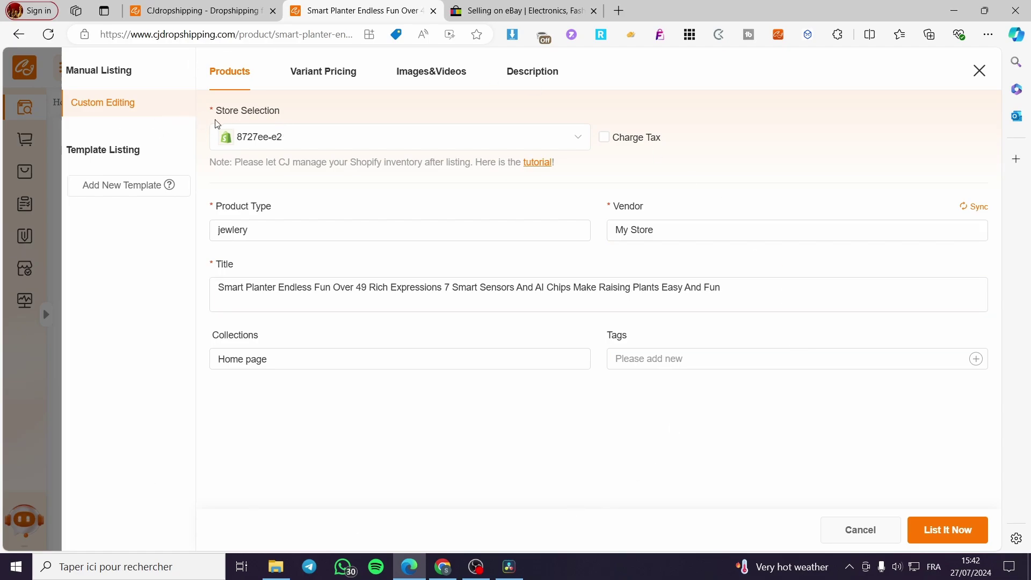
left_click(585, 141)
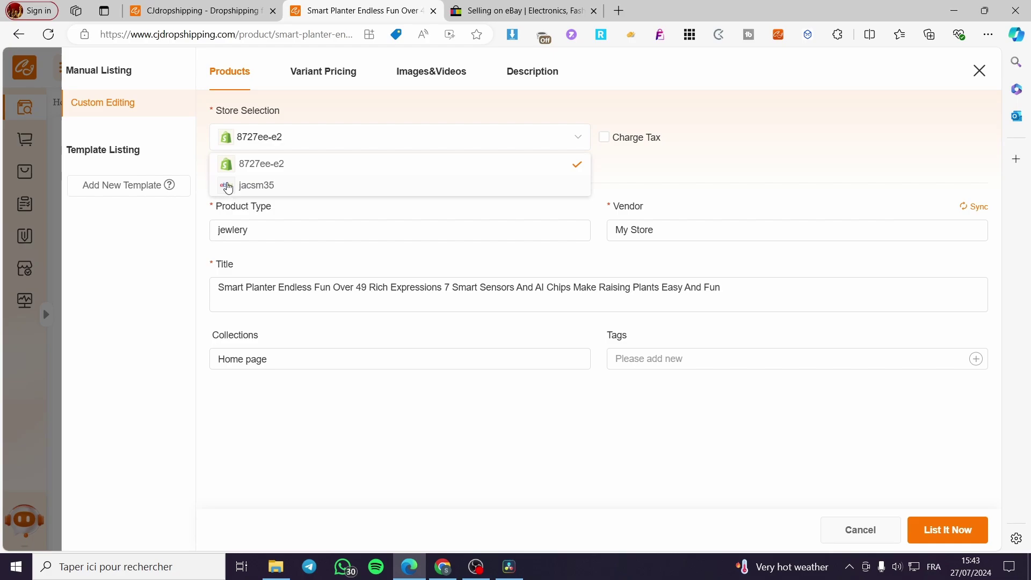
left_click(268, 187)
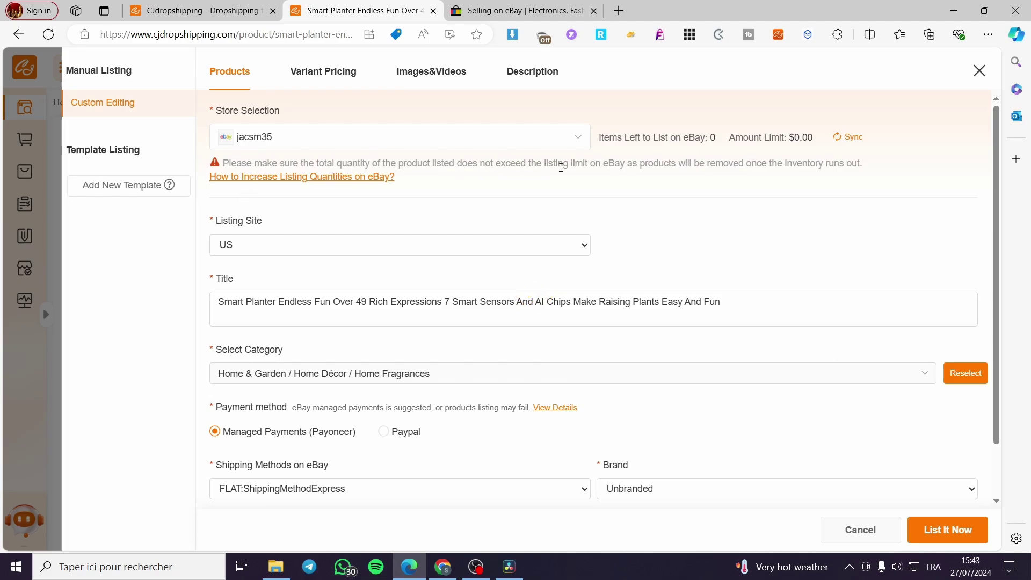
Read the eBay listing limit warning, open the article on increasing listing quantities, and return to the listing form.
left_click_drag(588, 164, 678, 161)
left_click(668, 181)
left_click(307, 177)
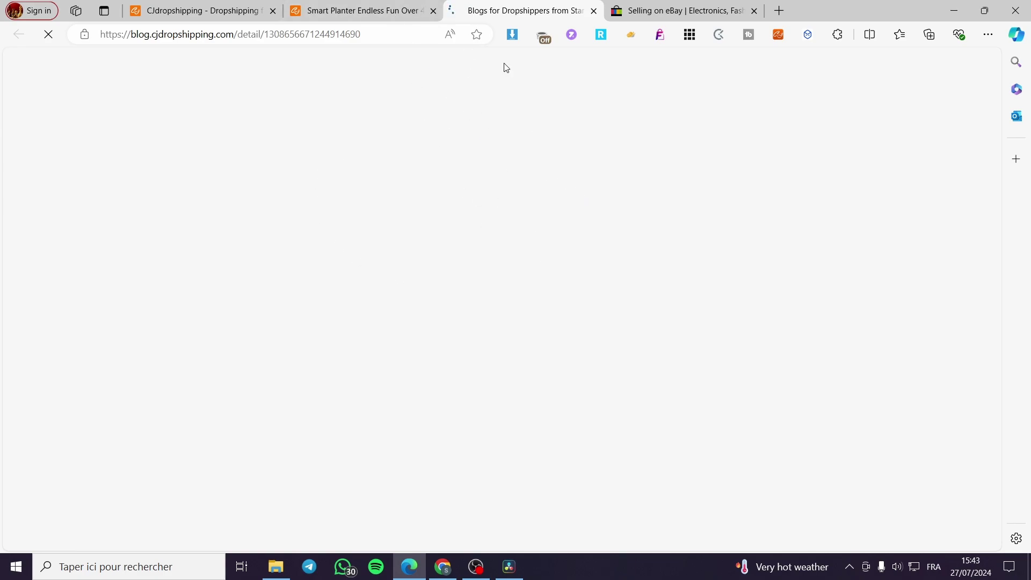
left_click(371, 11)
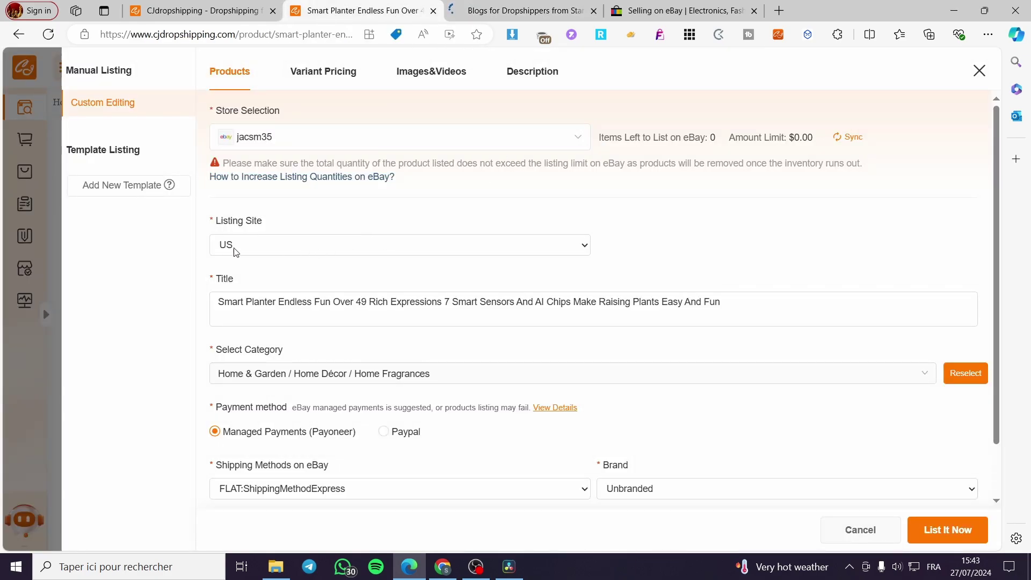
Look over the eBay listing fields and set the listing site to UK.
scroll(382, 255, "down", 1)
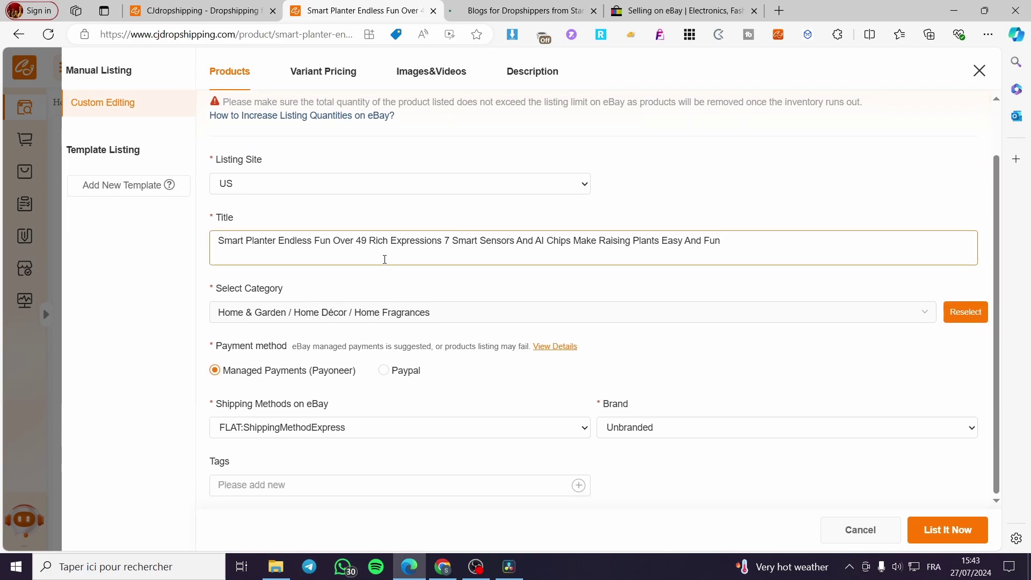
scroll(362, 244, "up", 1)
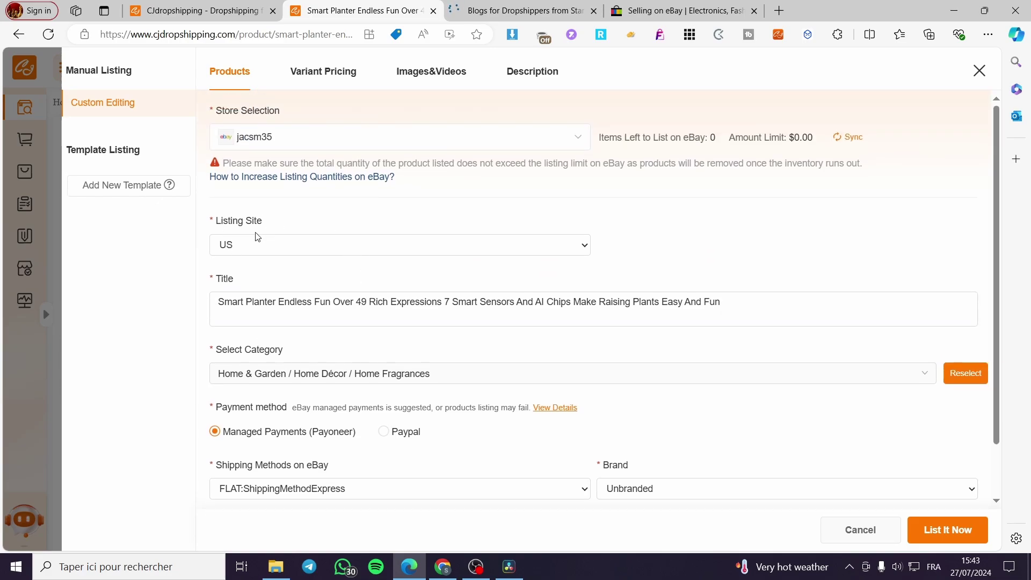
left_click(260, 245)
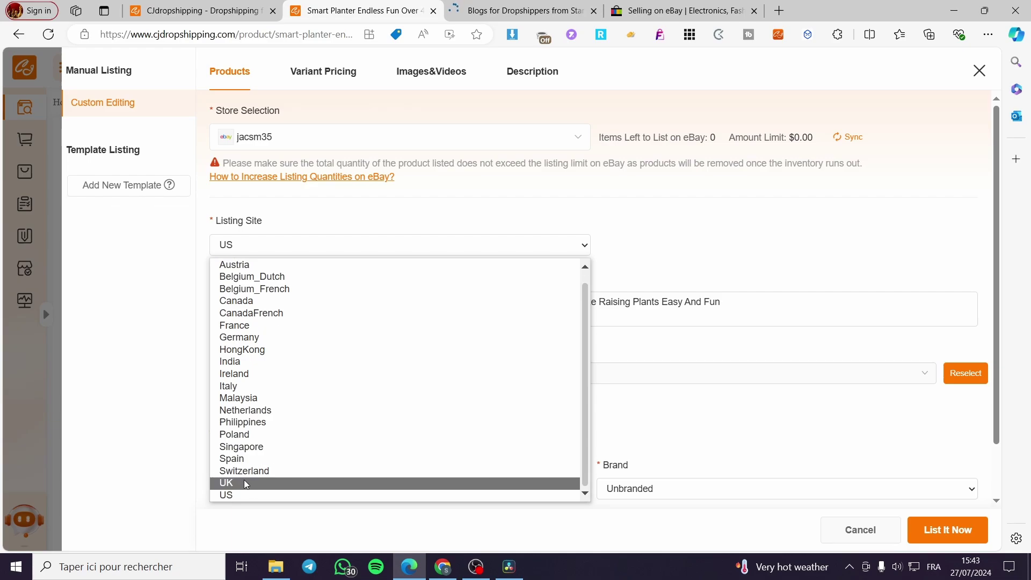
left_click(244, 480)
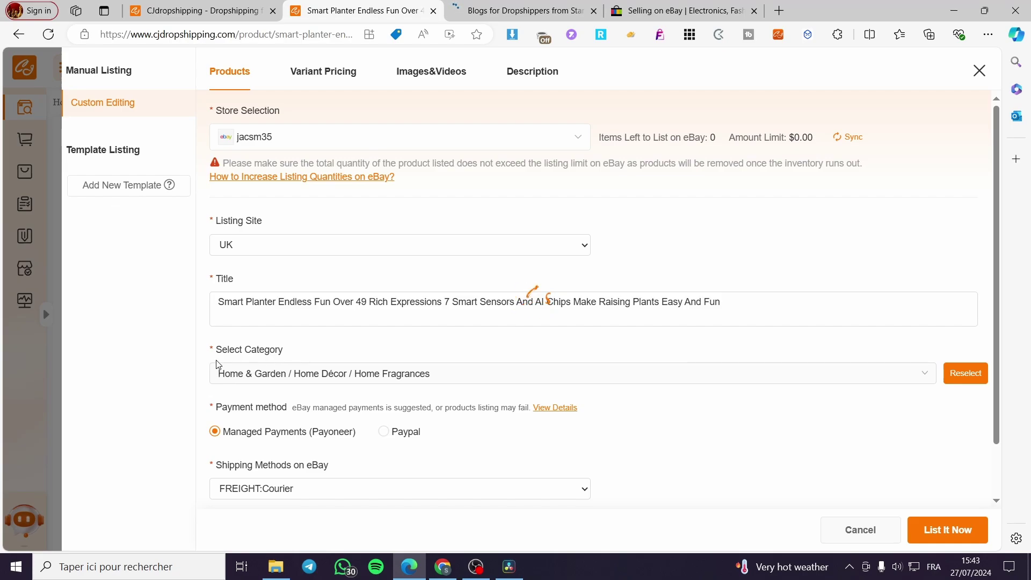
Examine the PayPal payment option, eBay shipping methods and brand choices, with payment set back to Managed Payments (Payoneer).
scroll(251, 421, "down", 1)
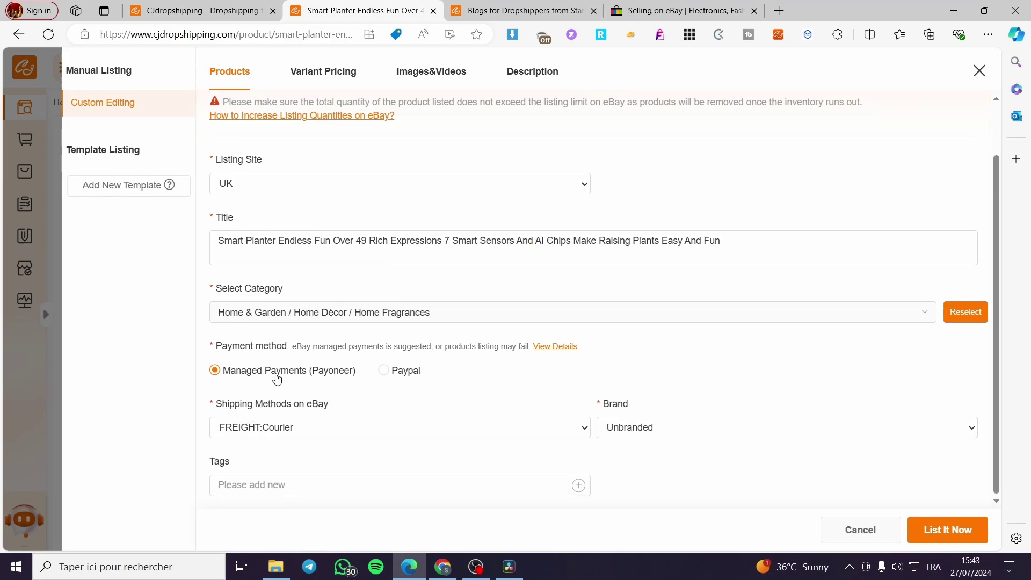
left_click(384, 371)
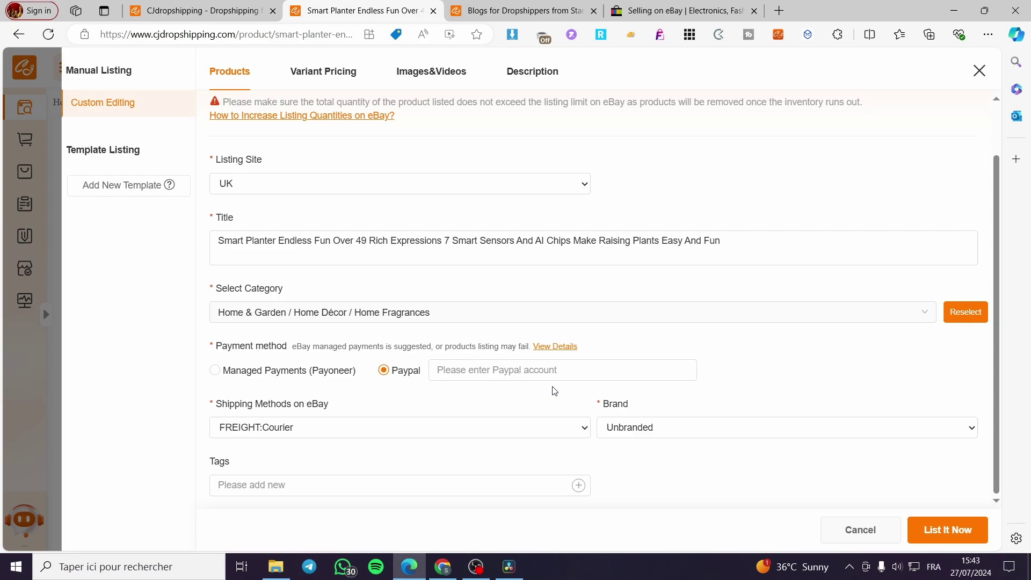
left_click(268, 373)
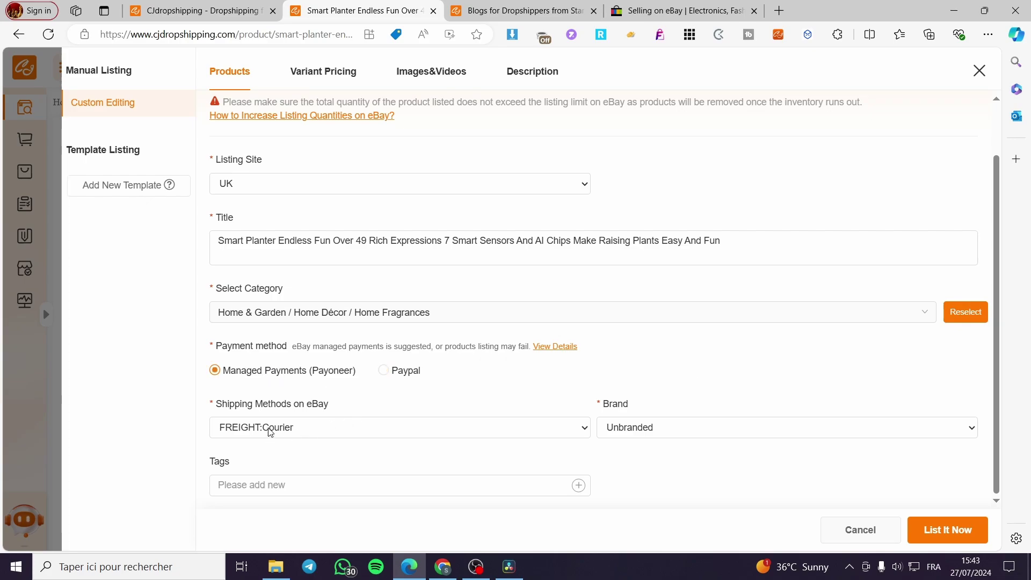
left_click(309, 427)
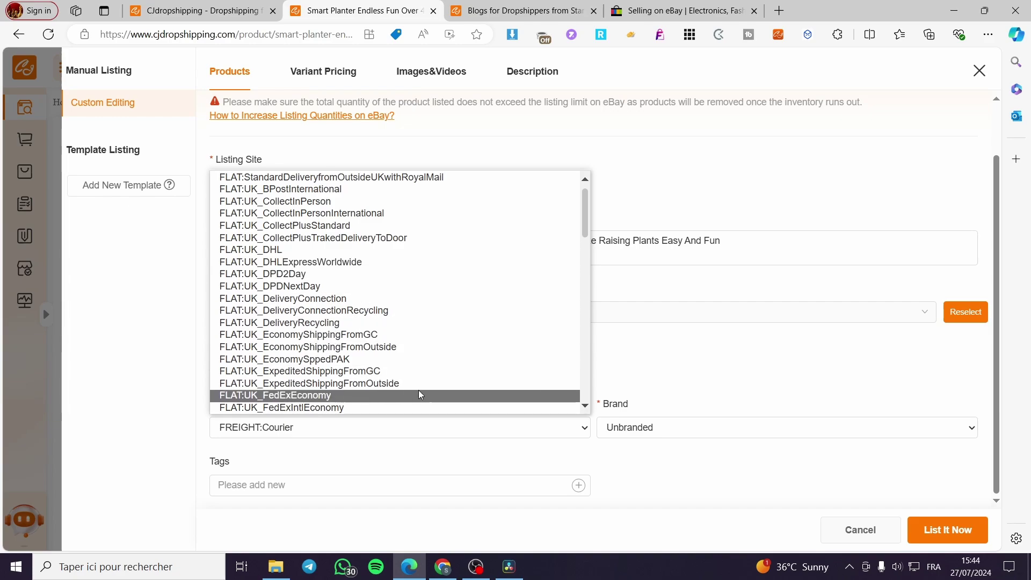
left_click(654, 369)
left_click(699, 427)
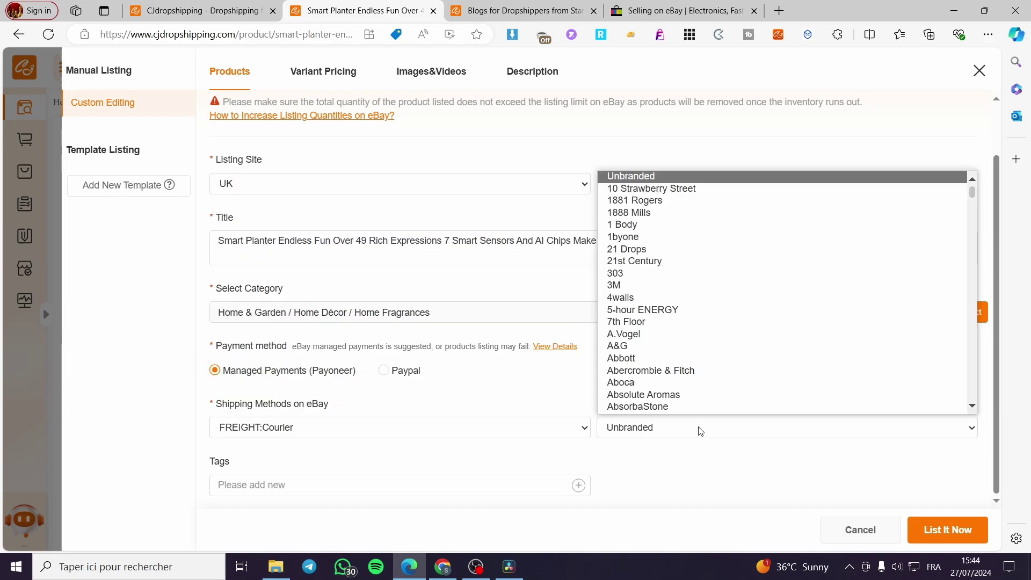
left_click(697, 475)
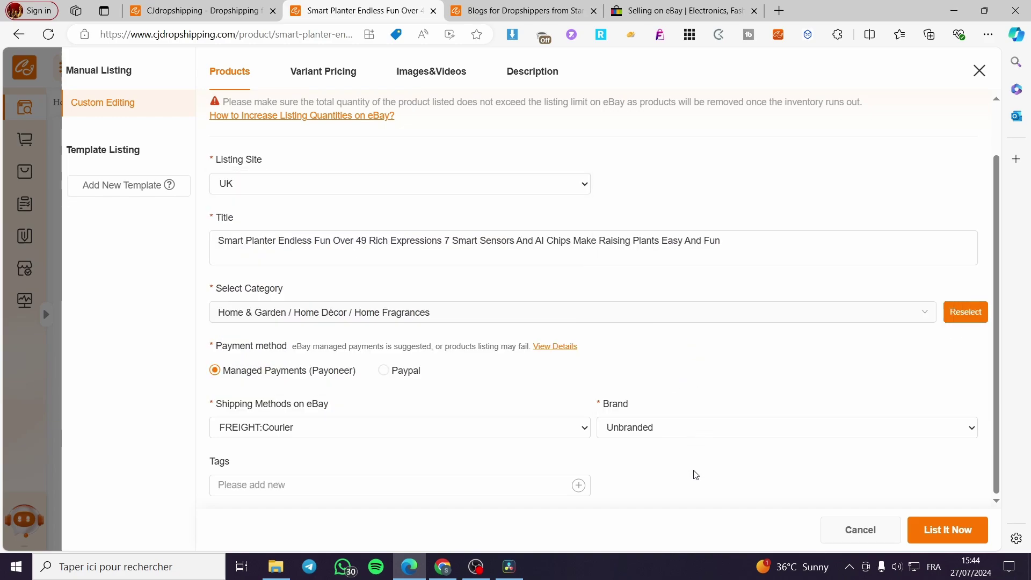
Add the tags "plant" and "watering" to the Smart Planter's eBay listing.
left_click(280, 480)
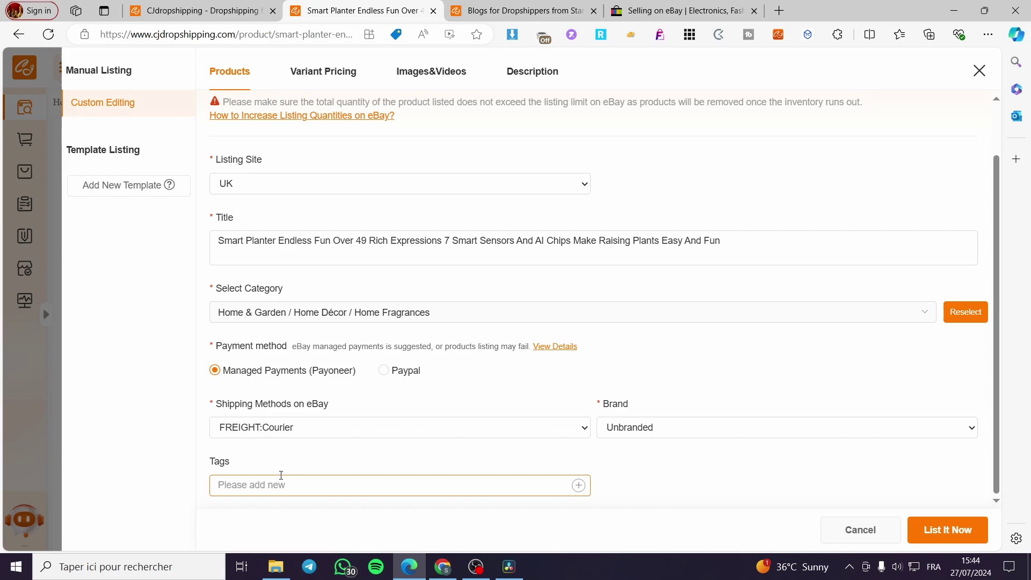
type("plant")
key("Return")
type("watering")
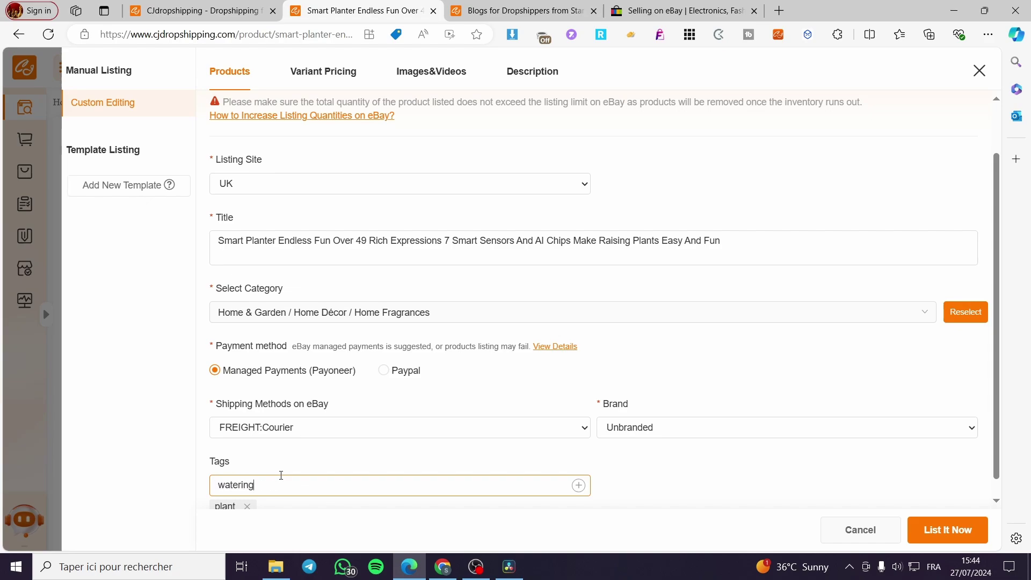
key("Return")
scroll(541, 288, "up", 3)
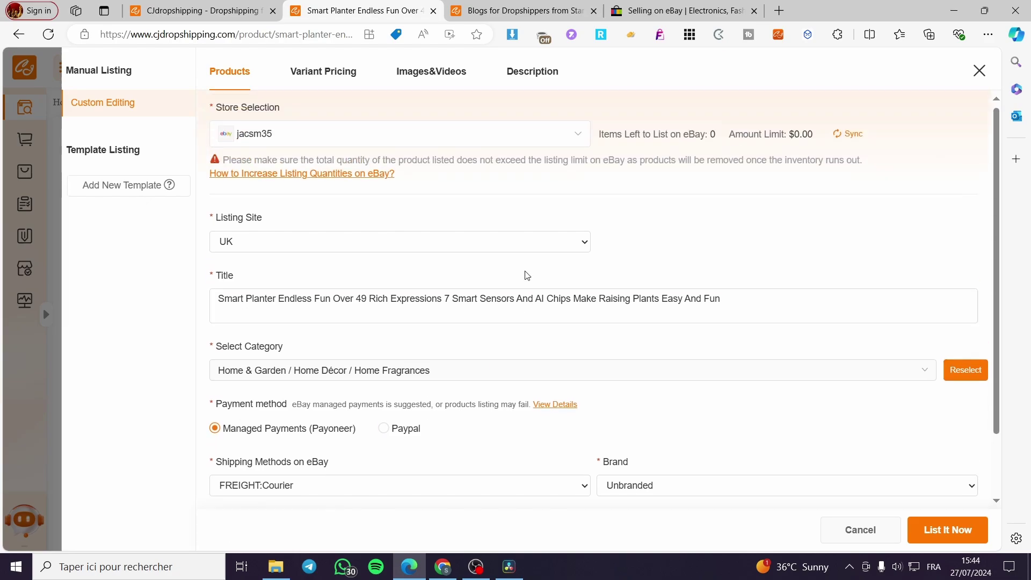
Examine the variant pricing section's destination countries and the available CJ shipping methods, leaving both selections as they are.
left_click(323, 72)
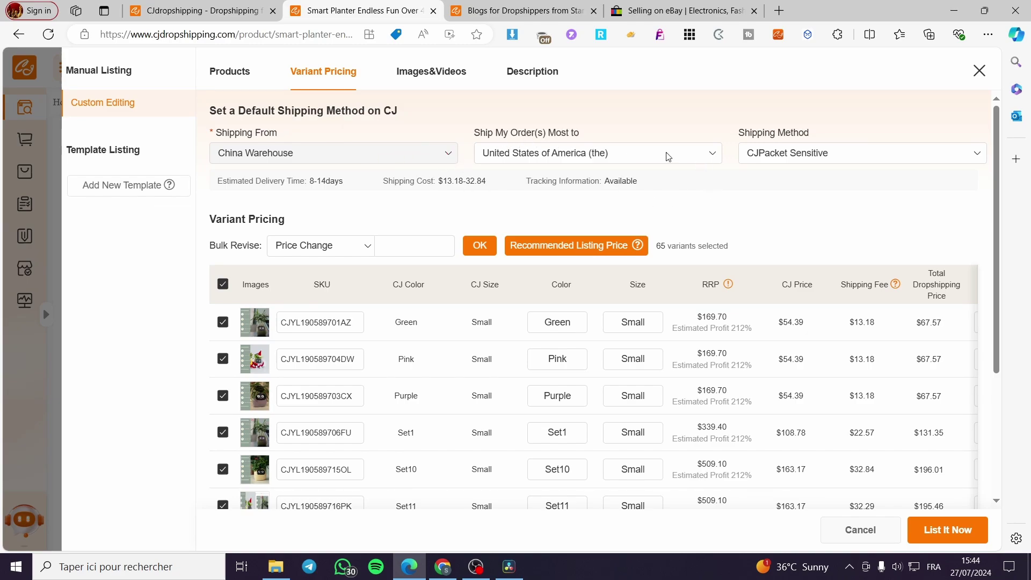
left_click(591, 158)
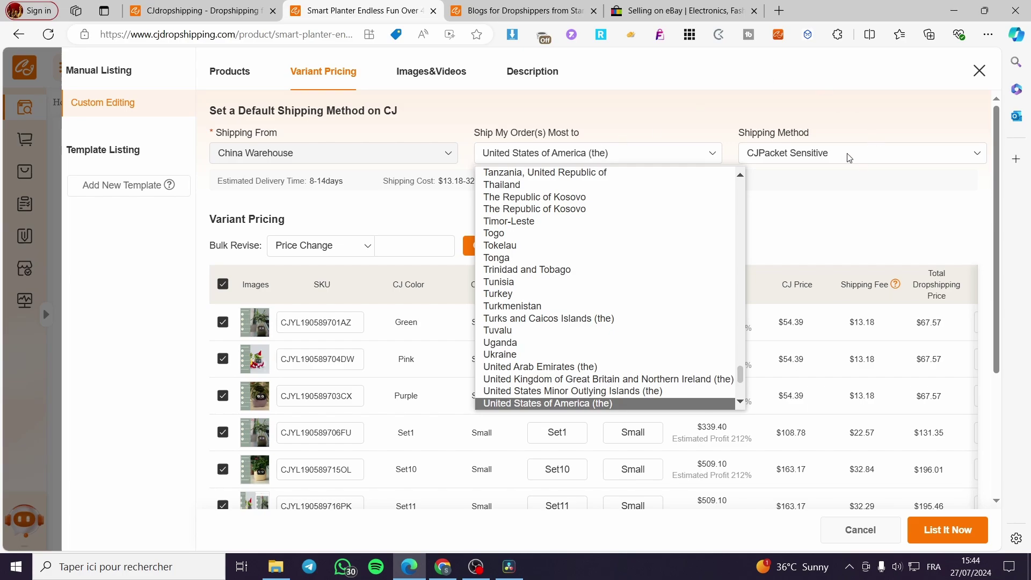
left_click(791, 160)
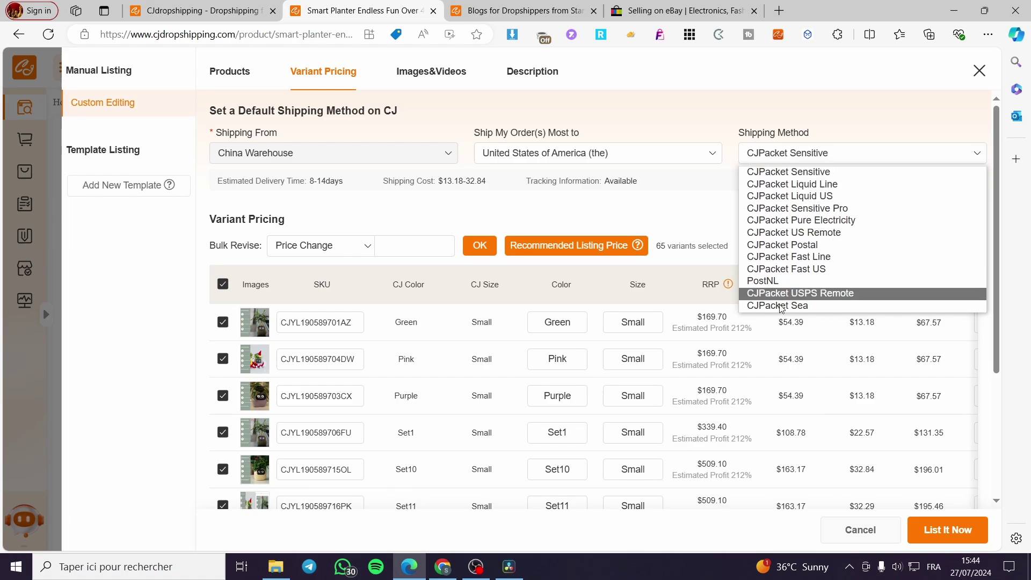
left_click(834, 118)
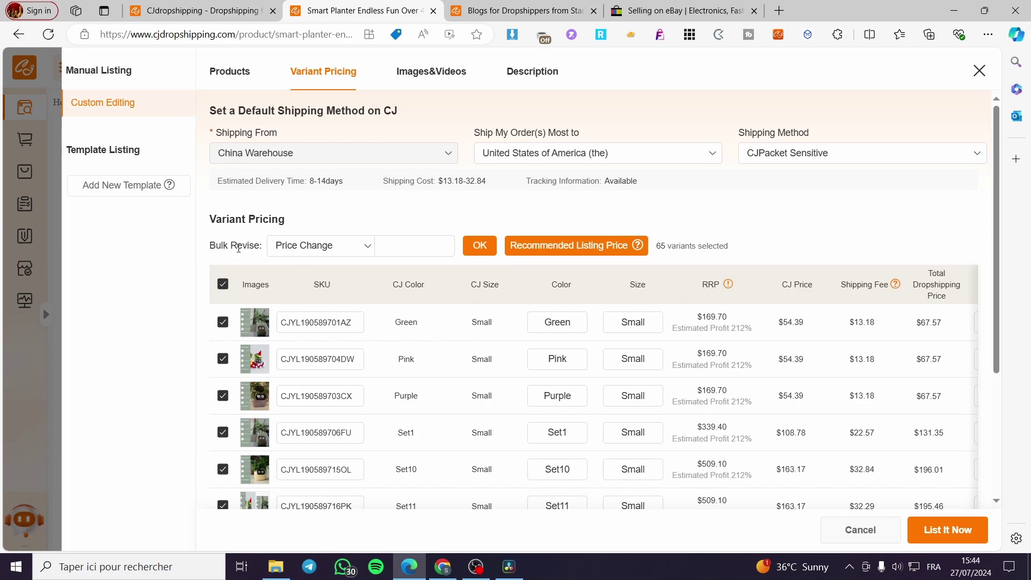
Apply a bulk price change of 30 to all selected Smart Planter variants.
left_click(372, 248)
left_click(370, 248)
left_click(406, 252)
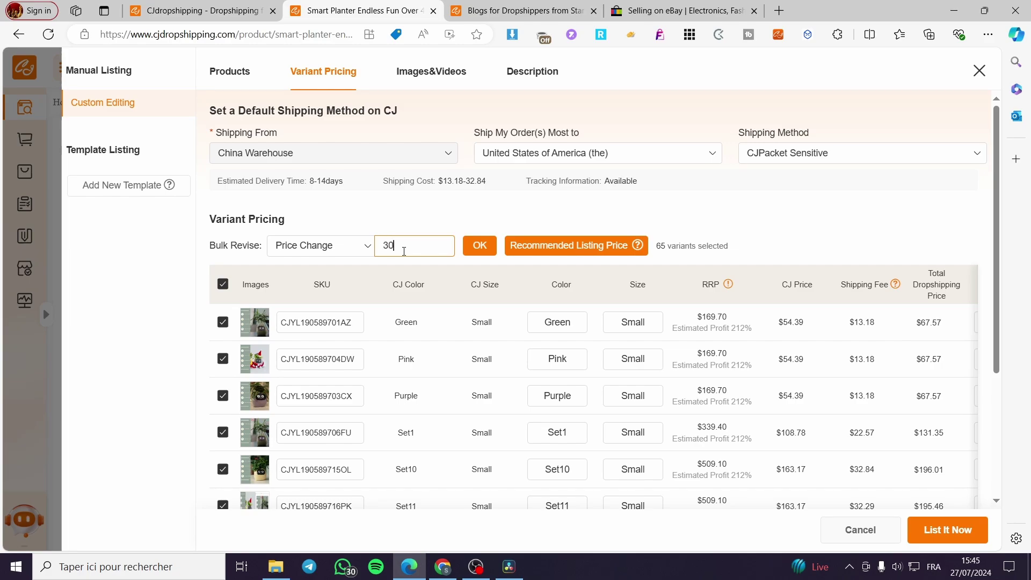
left_click(480, 246)
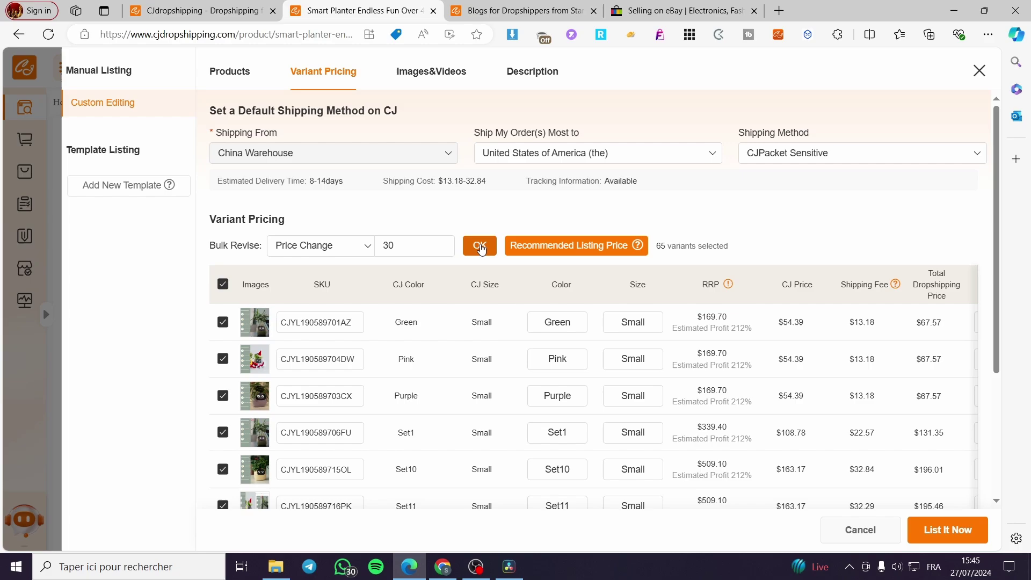
Replace the bulk price for all selected variants with 65, and raise it again to 70.
left_click(389, 249)
left_click_drag(398, 246, 374, 243)
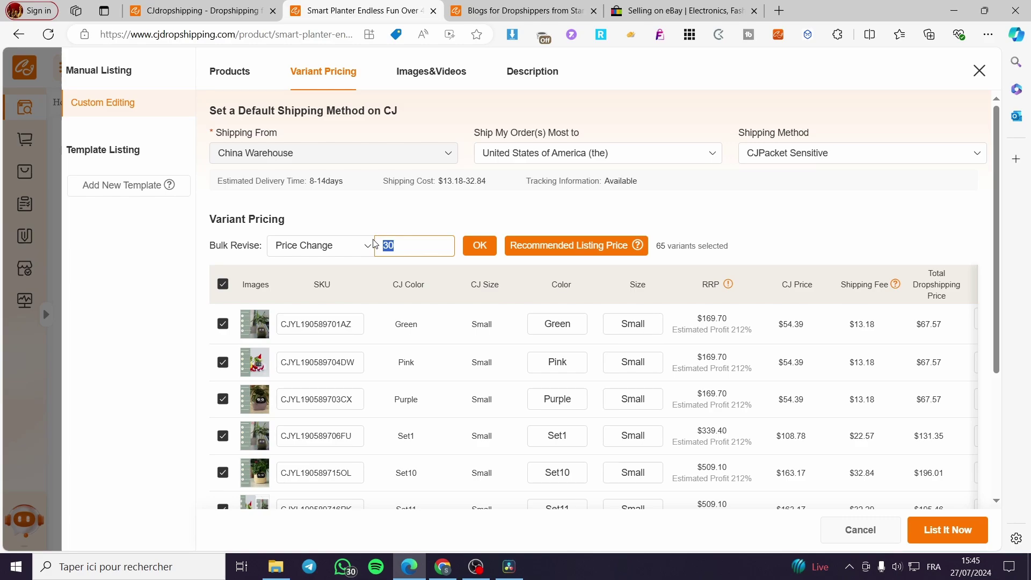
type("65")
left_click(474, 248)
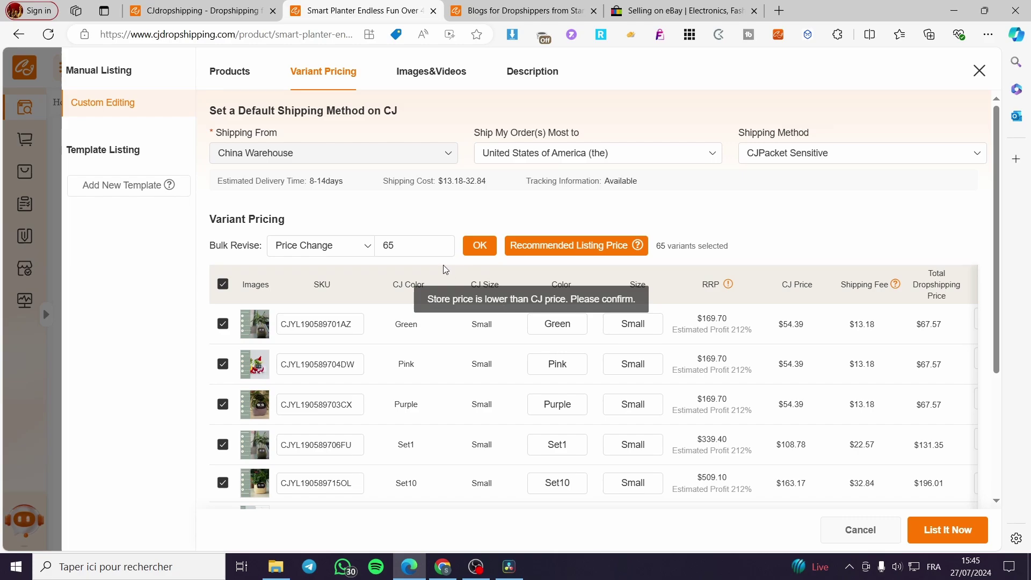
left_click_drag(400, 249, 365, 246)
type("70")
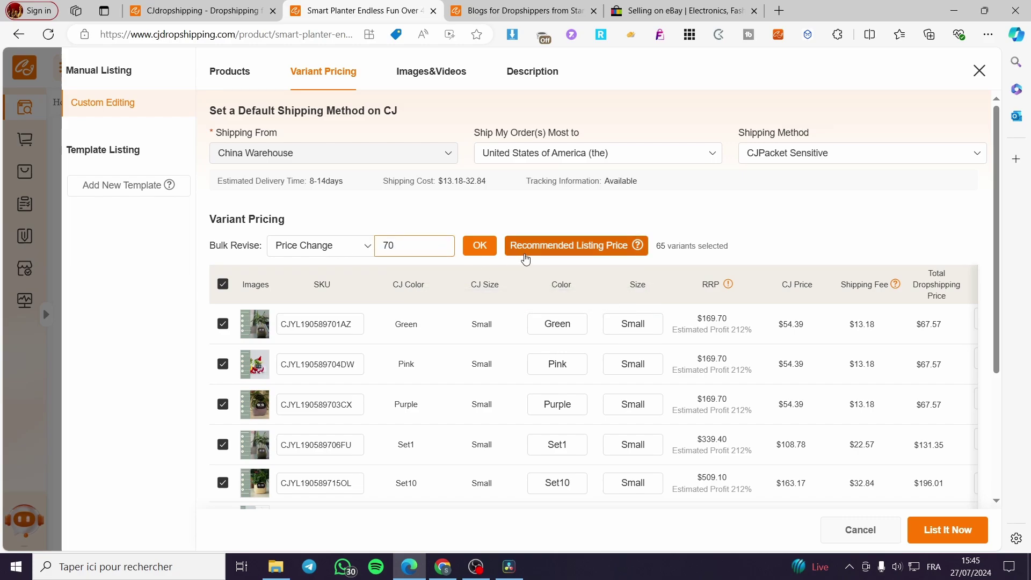
left_click(467, 248)
left_click(444, 247)
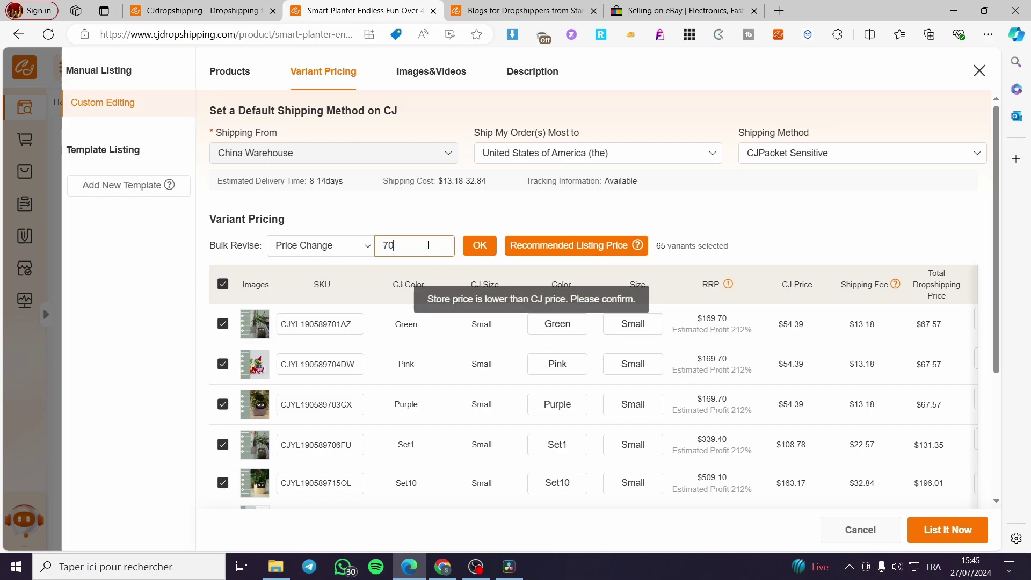
Apply a bulk price change of 150 to all selected variants.
double_click(391, 243)
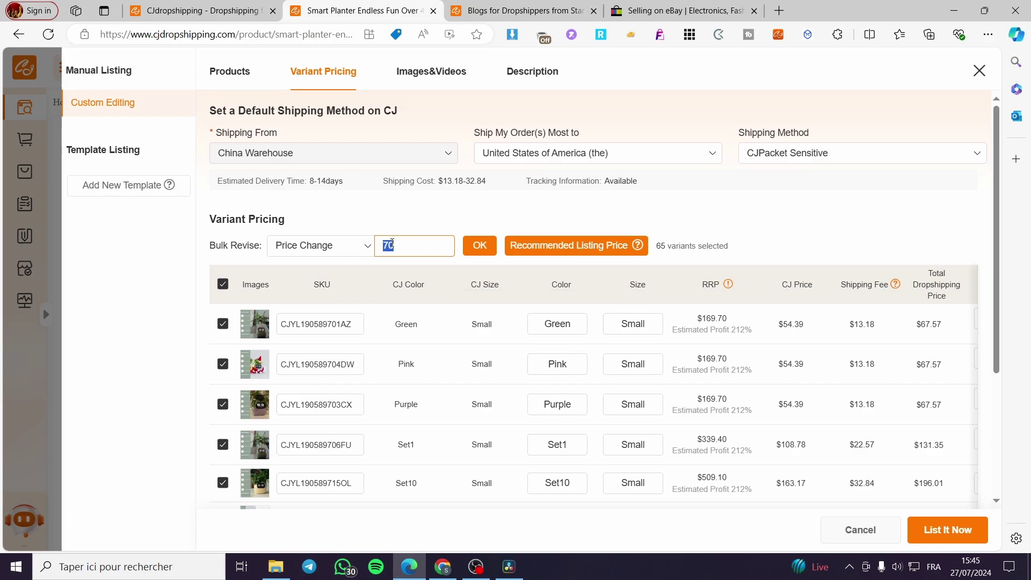
type("150")
left_click(480, 245)
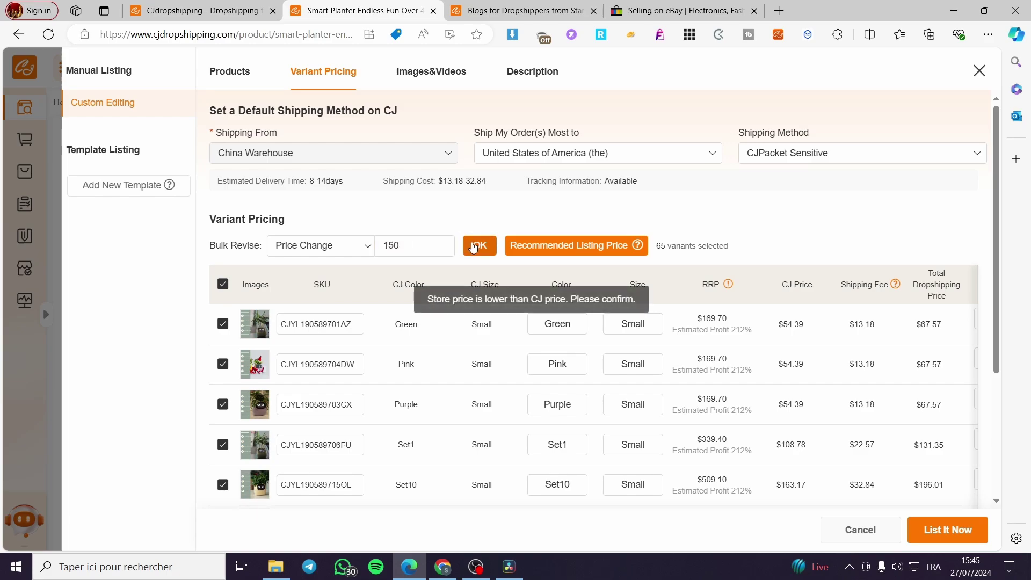
left_click(615, 323)
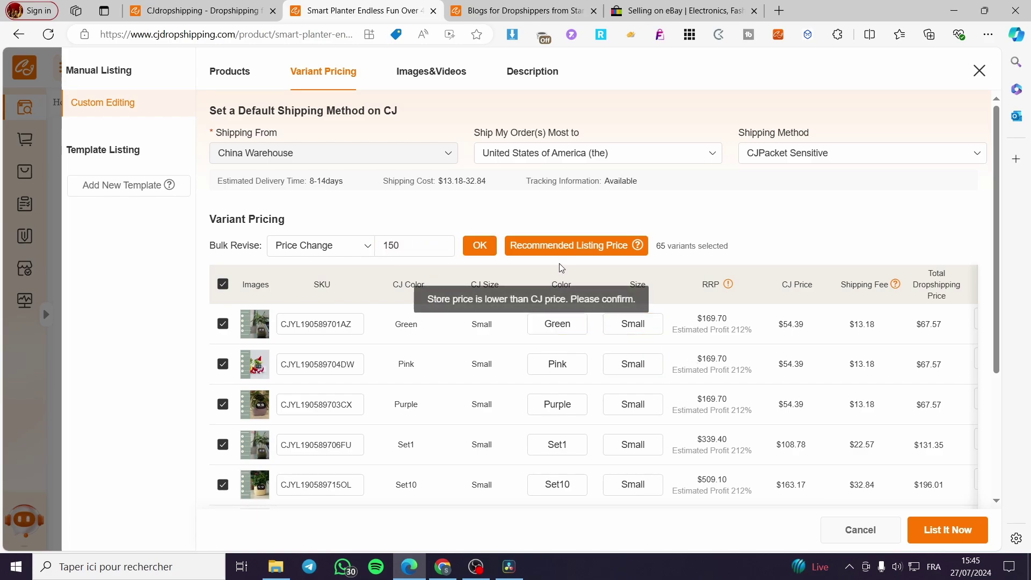
Switch the bulk revision to Listing Change, enter 100, and bring the variants' price and listing quantity columns into view.
left_click(364, 246)
left_click(308, 277)
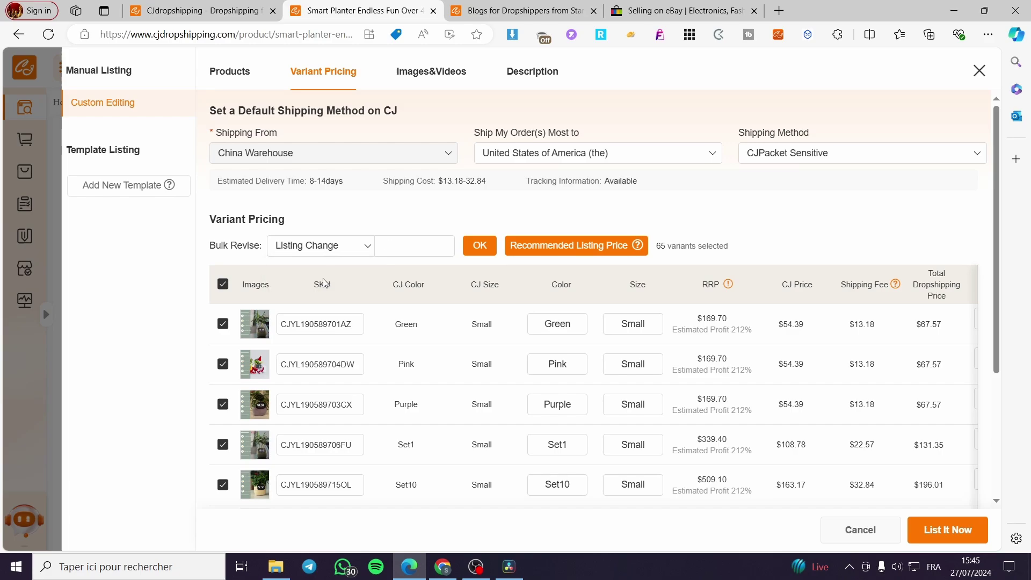
left_click(402, 245)
scroll(916, 387, "down", 8)
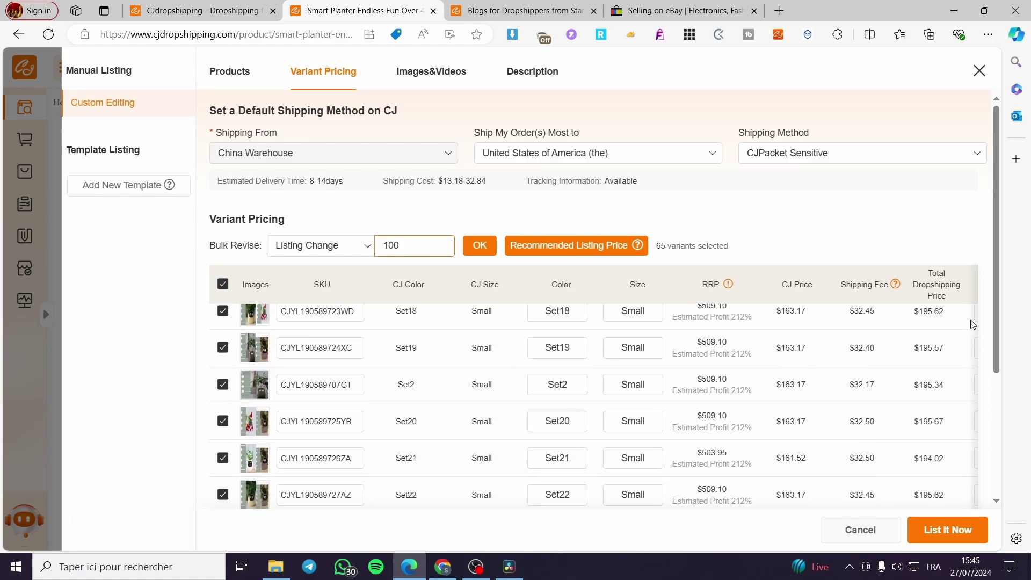
scroll(975, 319, "up", 5)
left_click_drag(997, 327, 995, 448)
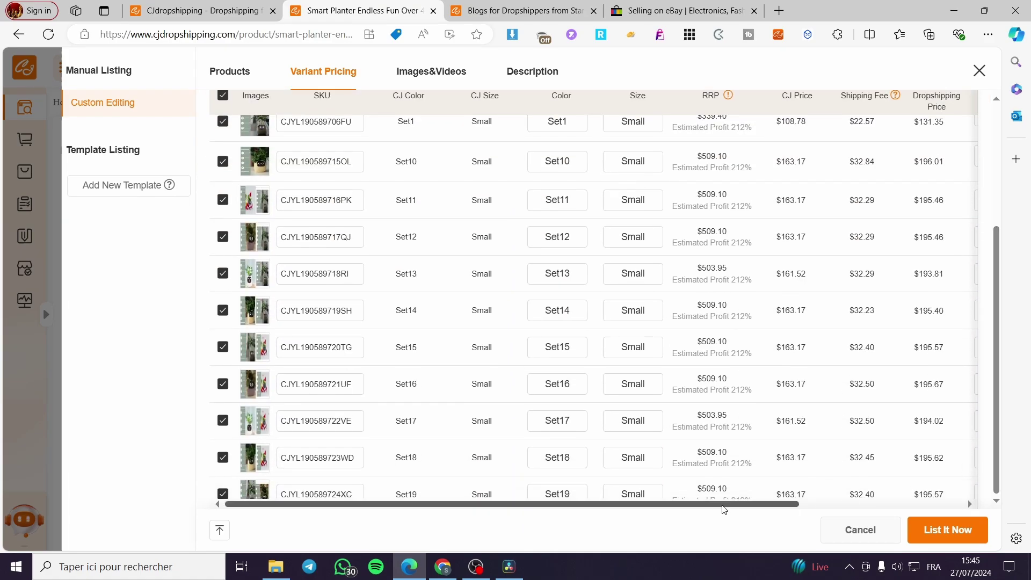
left_click_drag(725, 505, 887, 510)
scroll(794, 396, "up", 3)
scroll(768, 269, "up", 3)
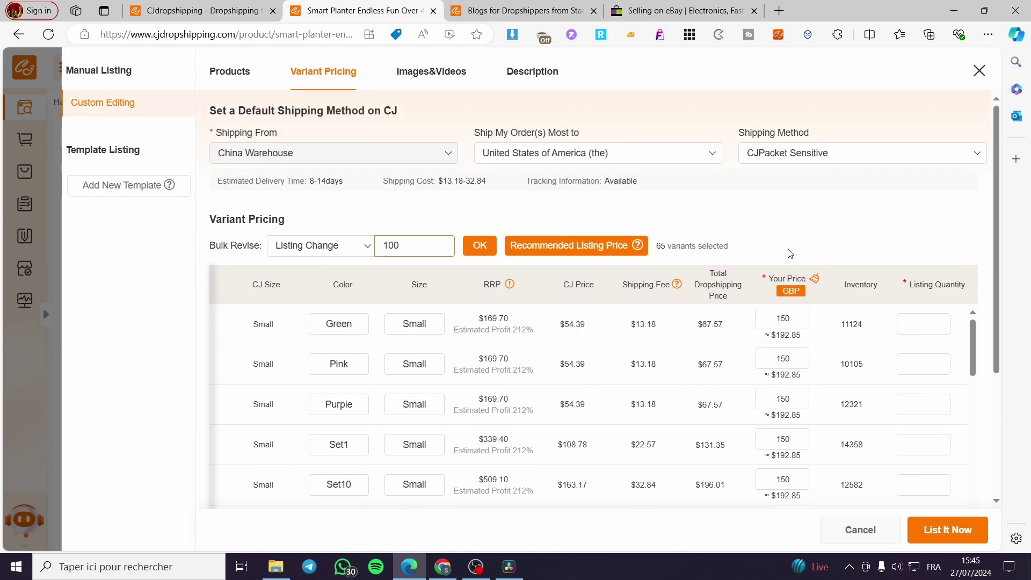
Set the Green variant's listing quantity to 10, and bulk-apply a listing quantity of 10 to all variants.
scroll(806, 258, "down", 2)
left_click(939, 191)
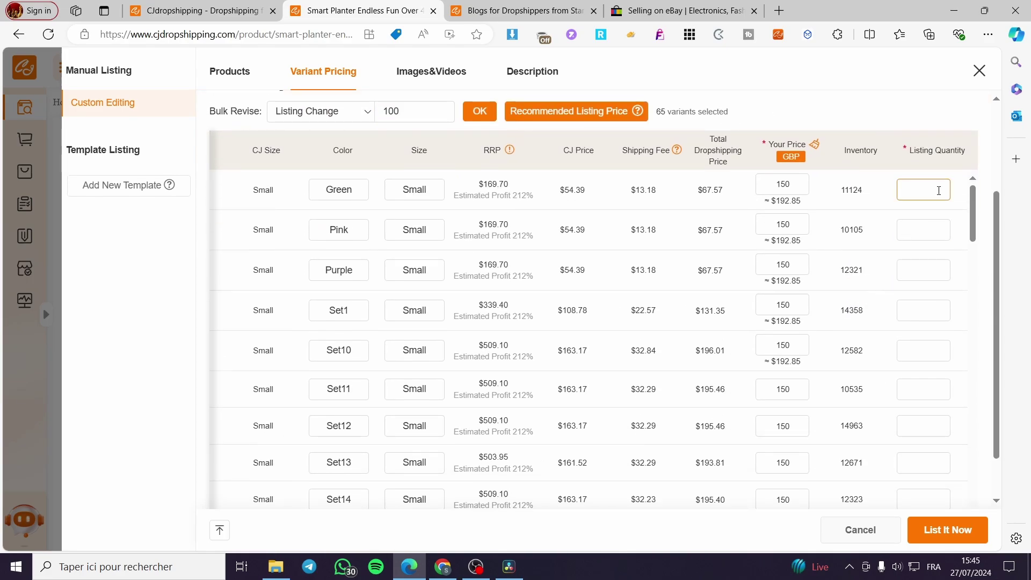
type("10")
left_click(939, 230)
left_click(411, 117)
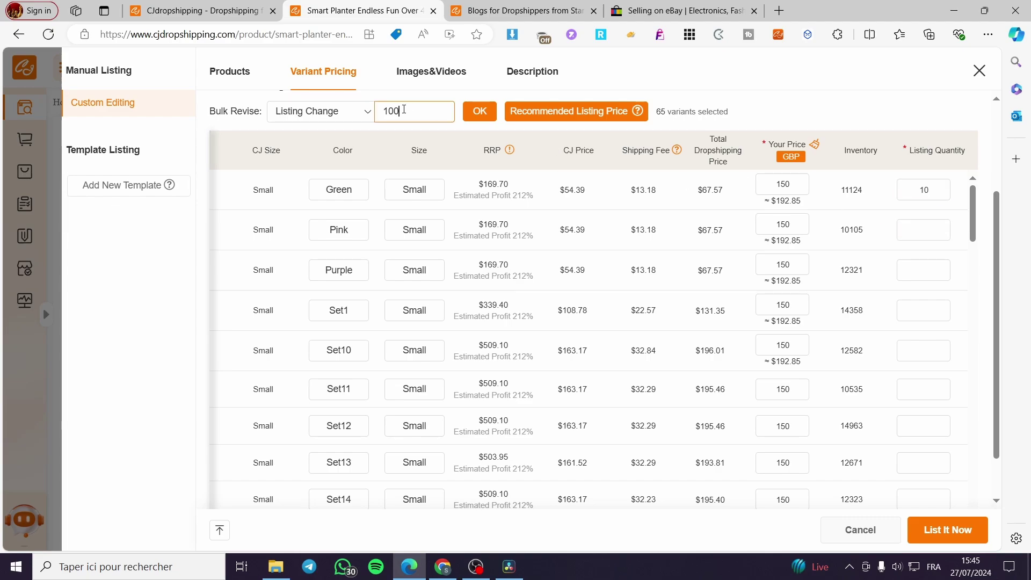
key("BackSpace")
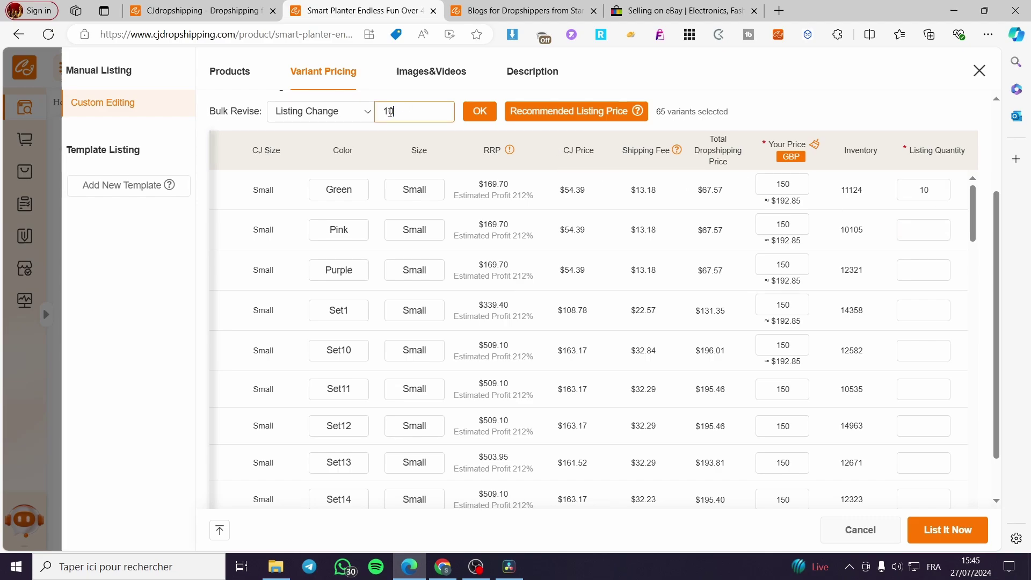
left_click(480, 111)
scroll(847, 304, "down", 10)
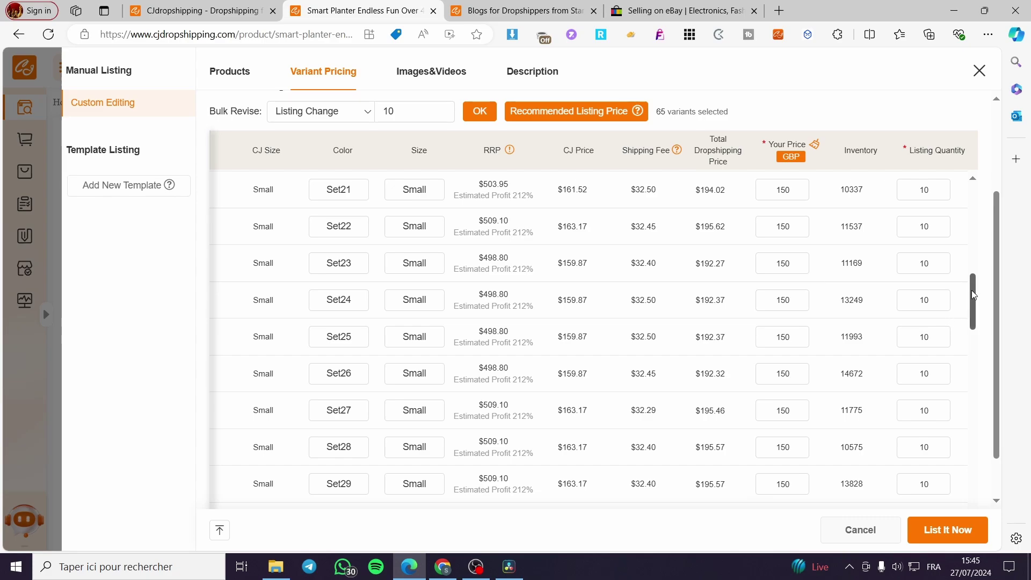
left_click_drag(972, 290, 972, 199)
Bulk-apply a listing quantity of 5 to all variants and check the quantities throughout the variant table.
left_click_drag(408, 111, 355, 118)
type("5")
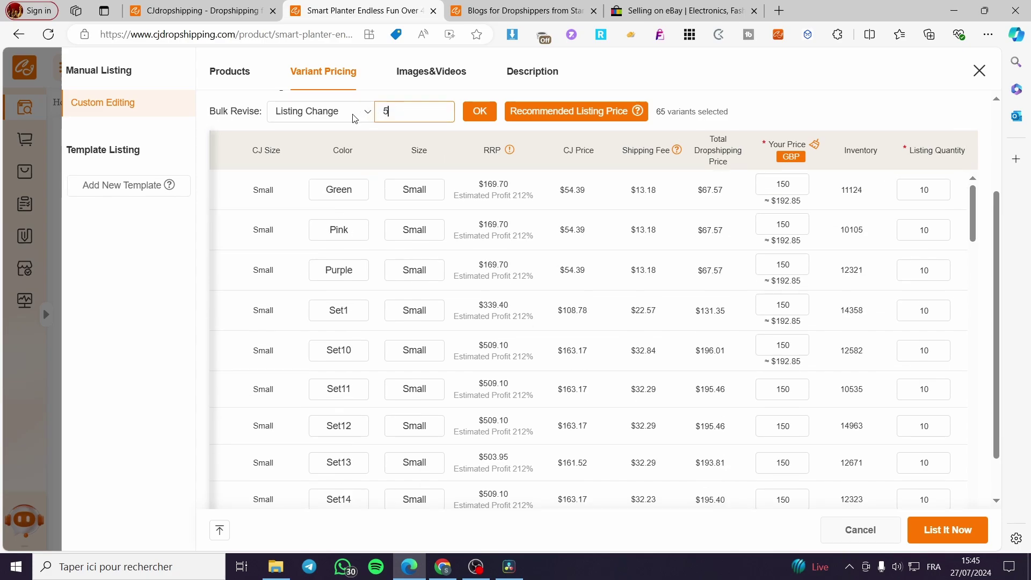
left_click(480, 111)
scroll(960, 290, "down", 20)
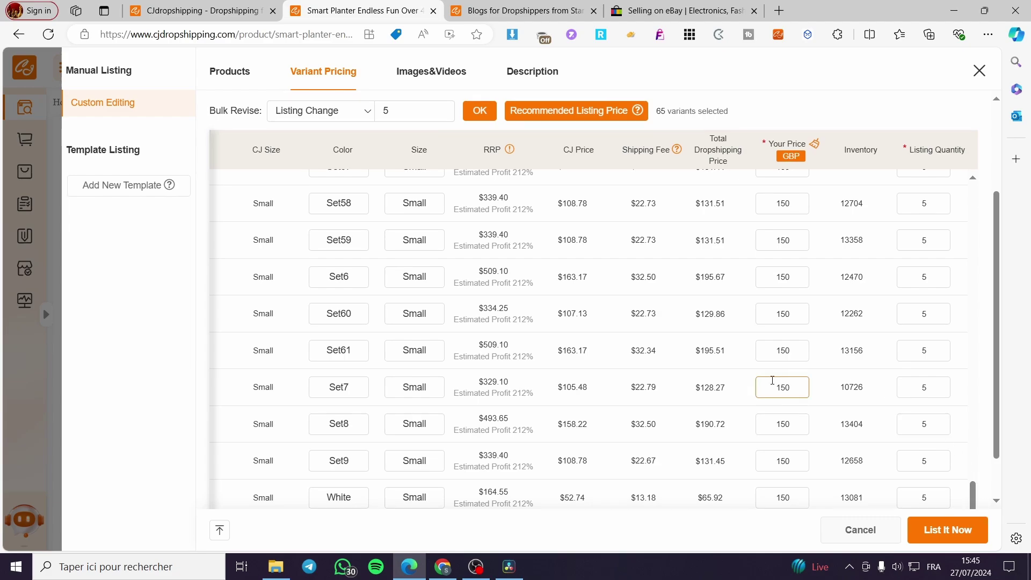
scroll(770, 390, "down", 1)
scroll(770, 398, "up", 20)
scroll(770, 398, "up", 15)
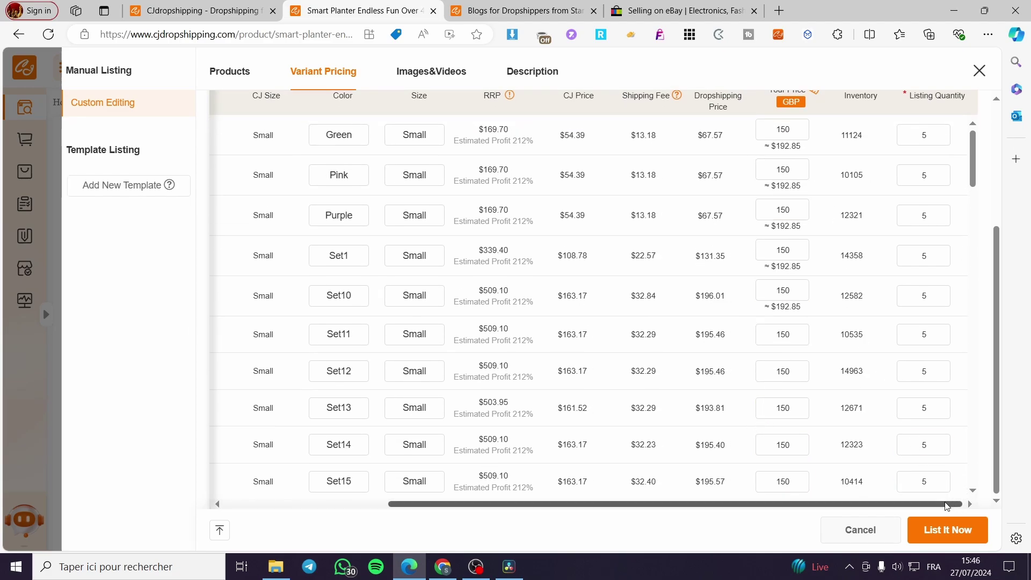
Switch the bulk revision back to Price Change and apply a price of 50 to all variants.
left_click_drag(959, 504, 468, 540)
scroll(424, 385, "up", 4)
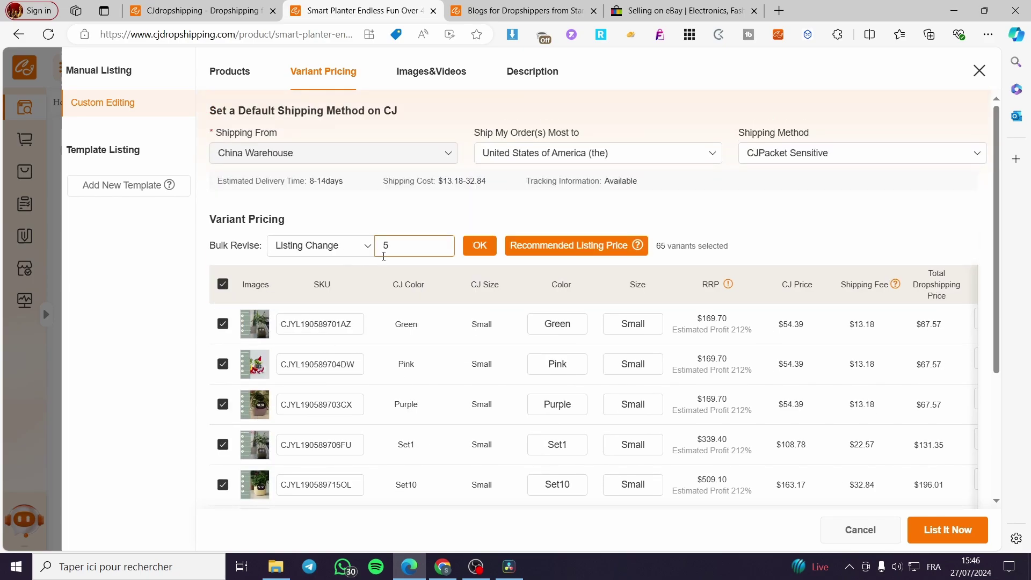
left_click(360, 248)
left_click(349, 263)
left_click(395, 247)
left_click(480, 246)
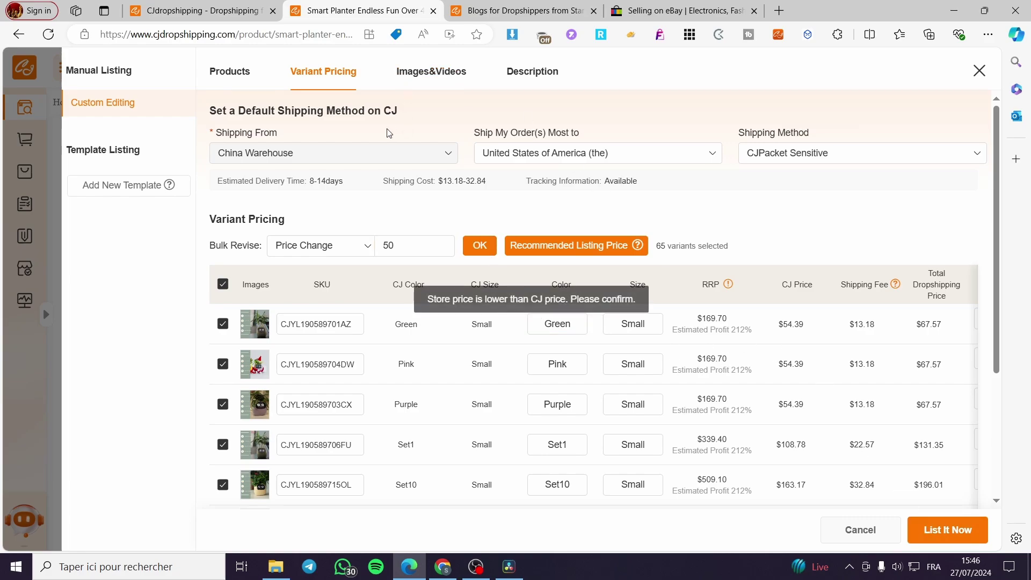
Look through the Smart Planter's listing images, checking which are selected and which one is the cover.
left_click(416, 74)
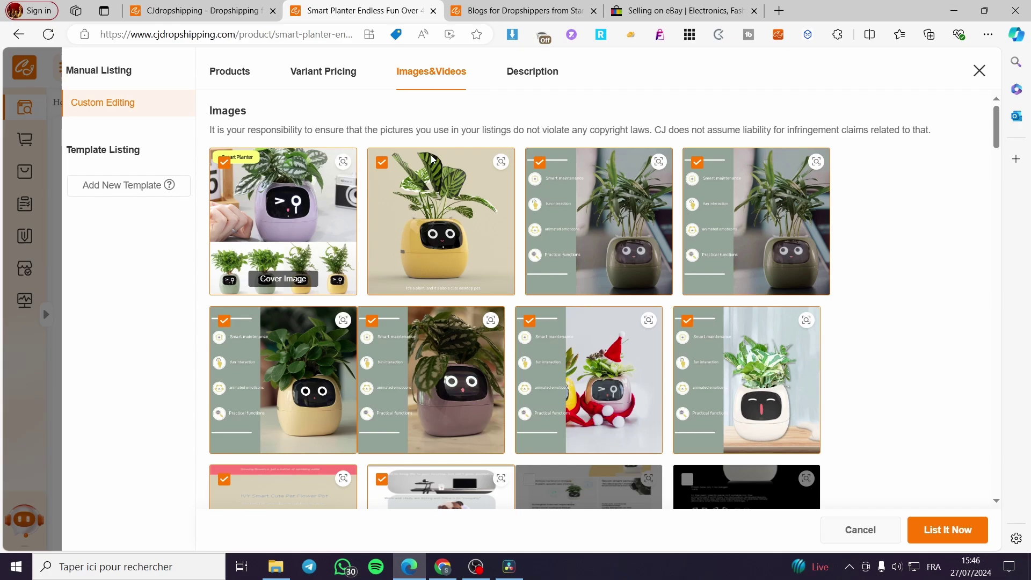
scroll(510, 301, "down", 3)
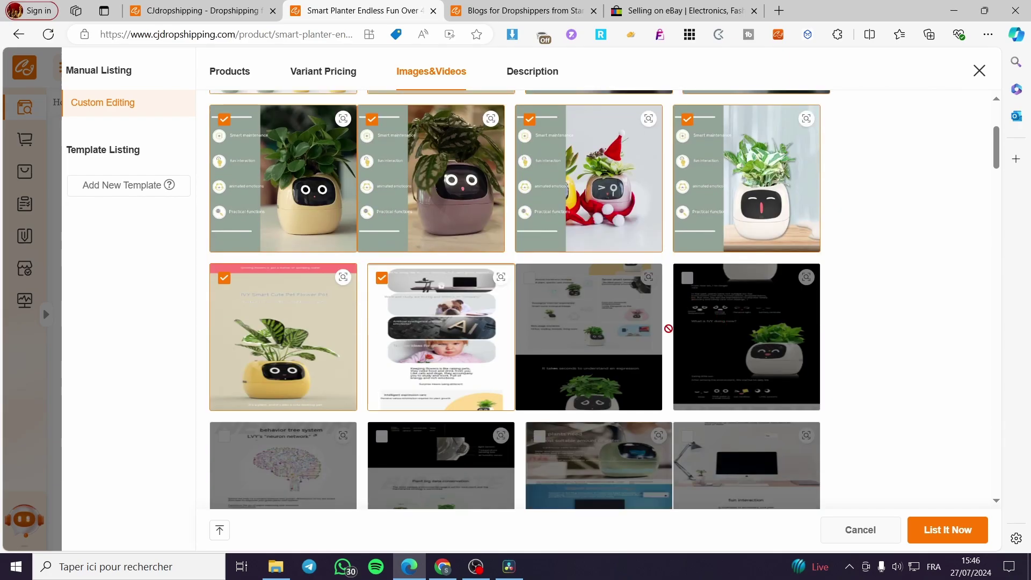
scroll(494, 274, "down", 3)
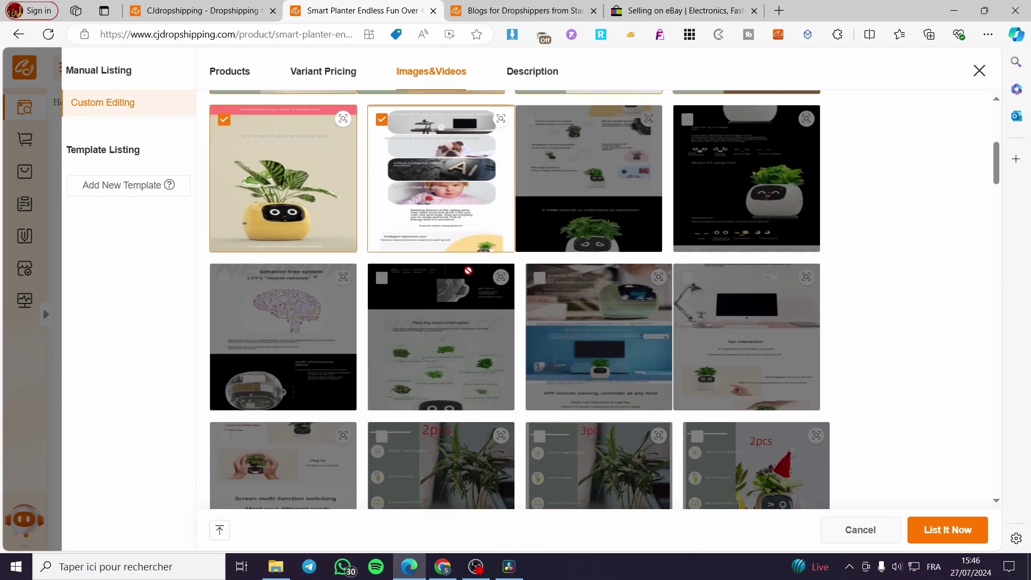
scroll(468, 270, "down", 2)
scroll(396, 329, "up", 8)
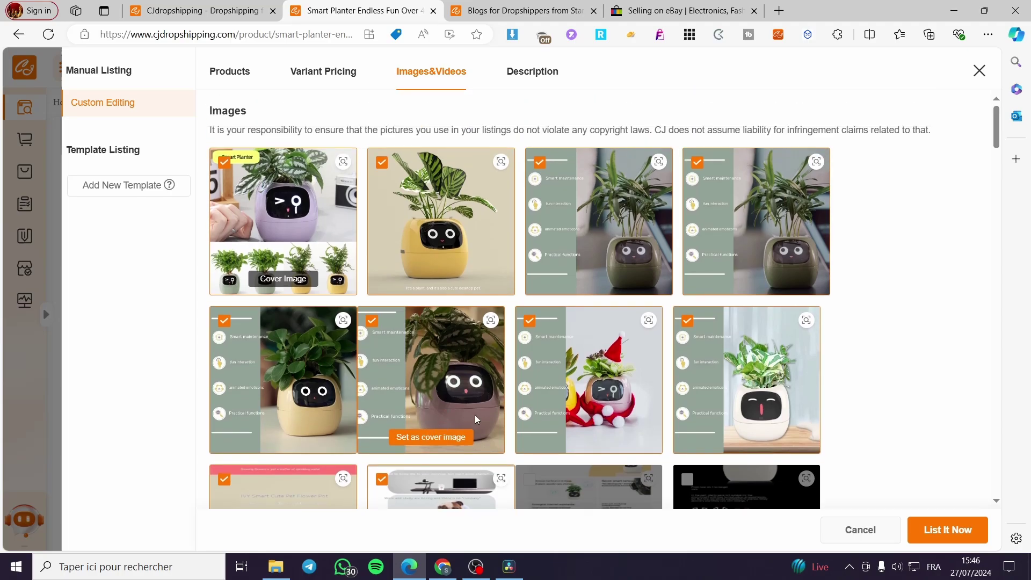
scroll(482, 403, "down", 2)
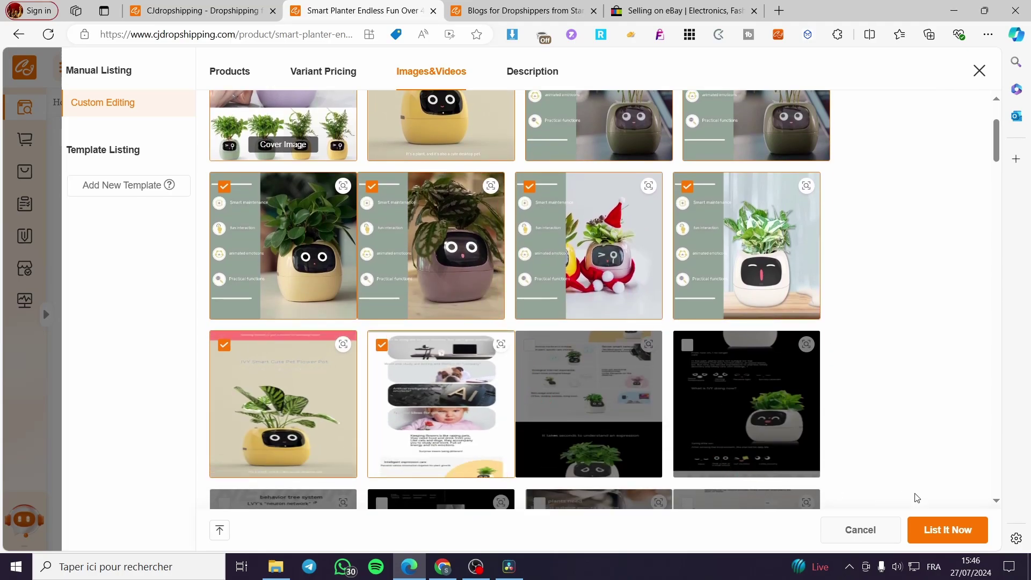
scroll(641, 290, "up", 2)
Review the Smart Planter's listing description, from the overview and product information down through the product images.
left_click(534, 73)
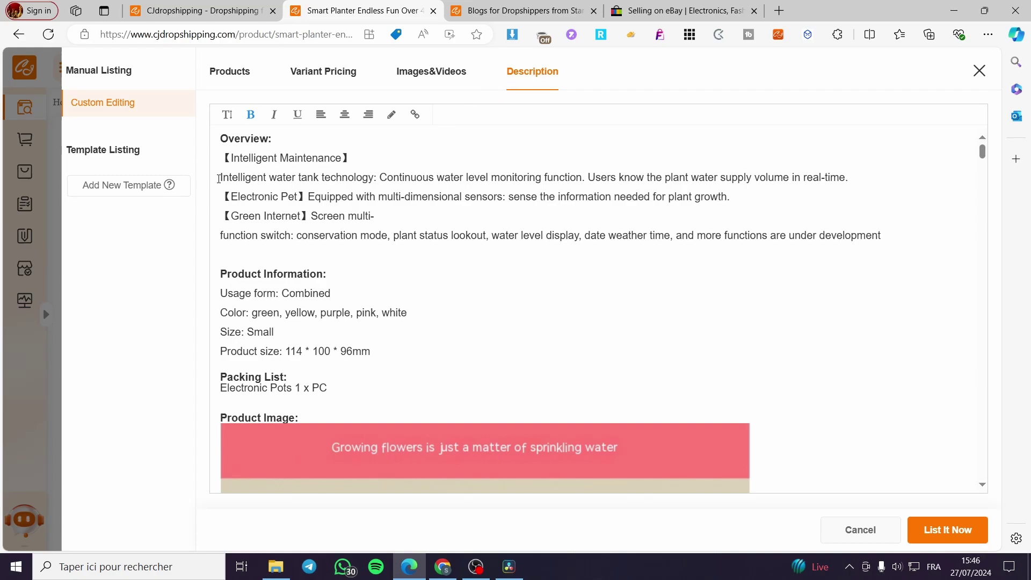
scroll(305, 155, "down", 7)
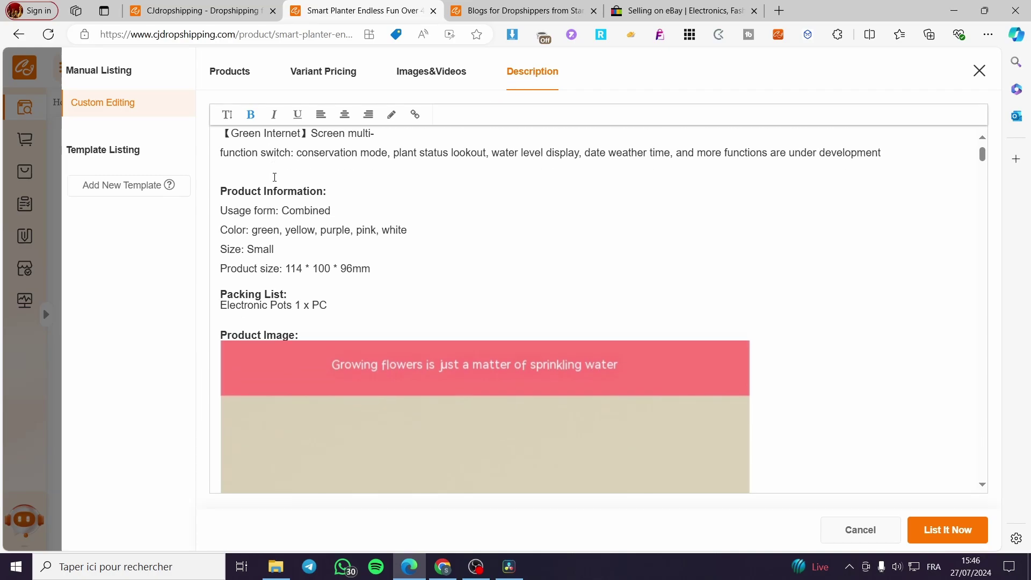
scroll(518, 235, "down", 2)
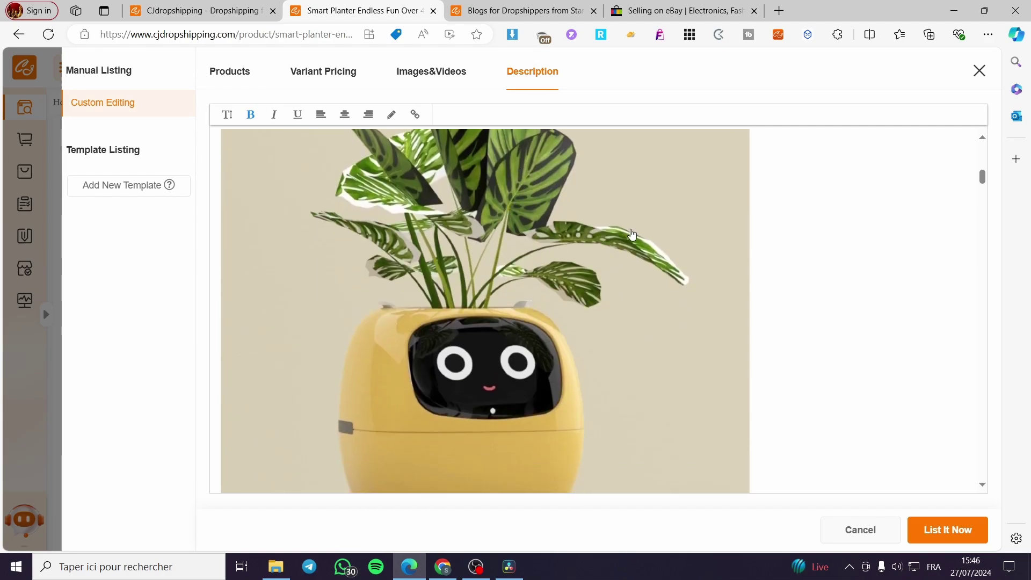
scroll(650, 300, "down", 10)
left_click_drag(982, 205, 996, 169)
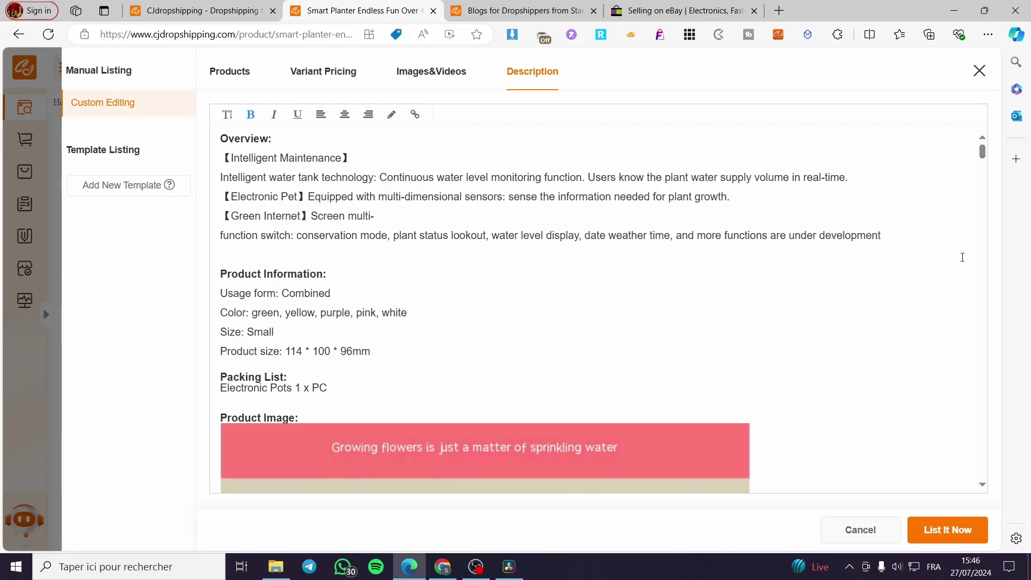
Submit the Smart Planter listing to the eBay store and dismiss the resulting message.
left_click(947, 531)
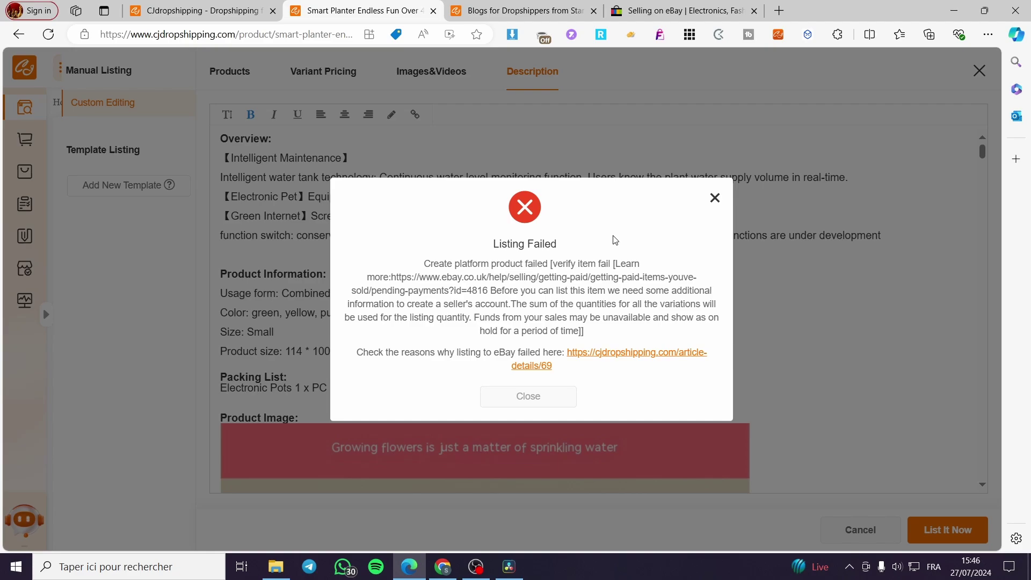
left_click(715, 198)
Read the CJ blog article on increasing eBay listing quantities, including how to check the store's monthly limits.
left_click(508, 7)
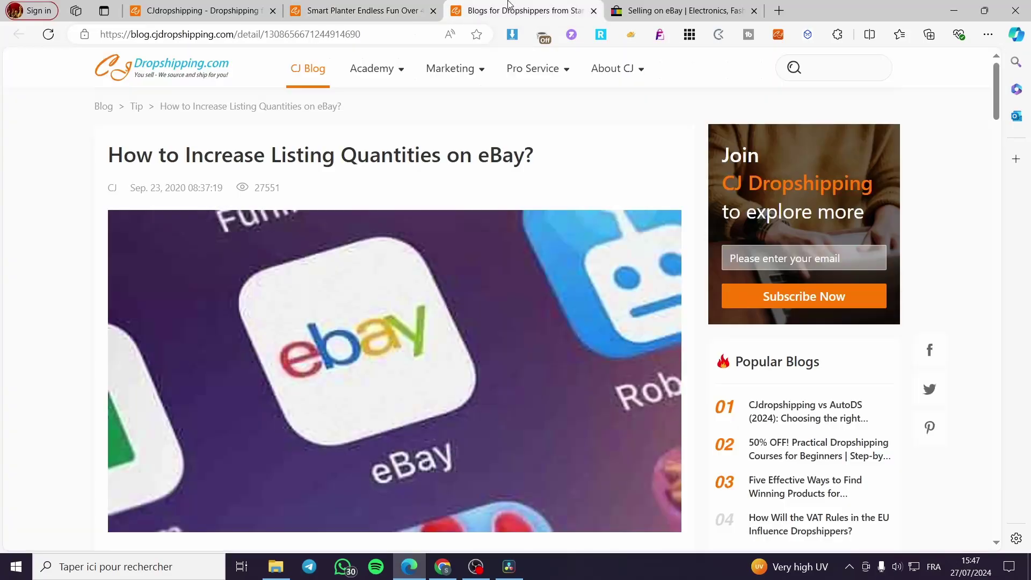
scroll(552, 407, "down", 15)
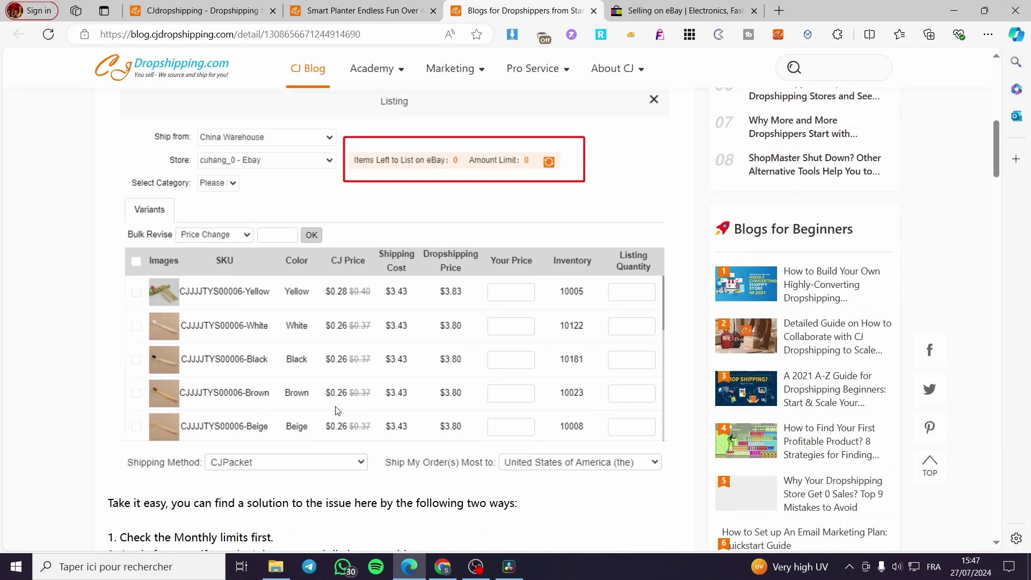
scroll(392, 400, "down", 1)
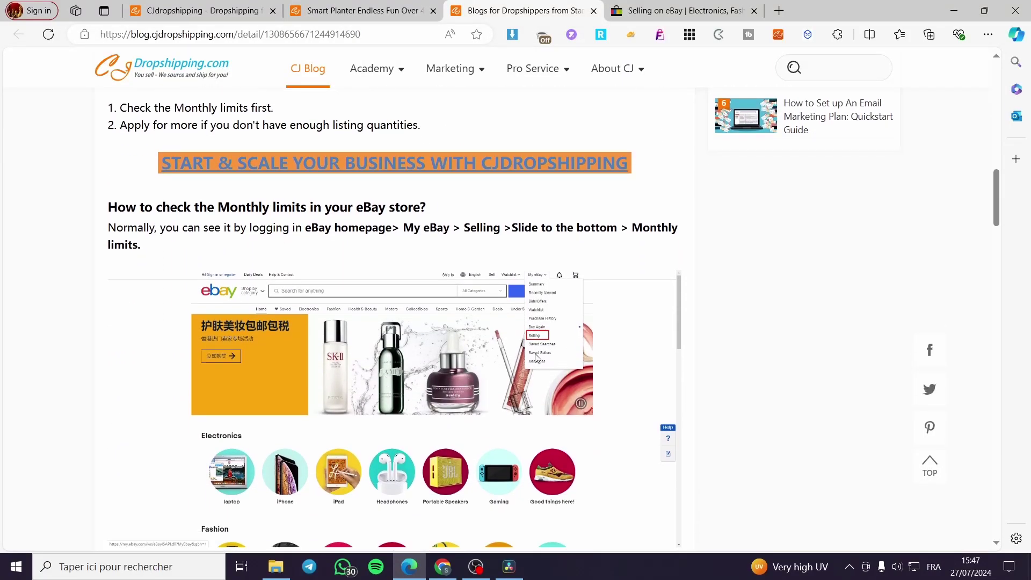
scroll(537, 357, "down", 6)
scroll(461, 361, "up", 12)
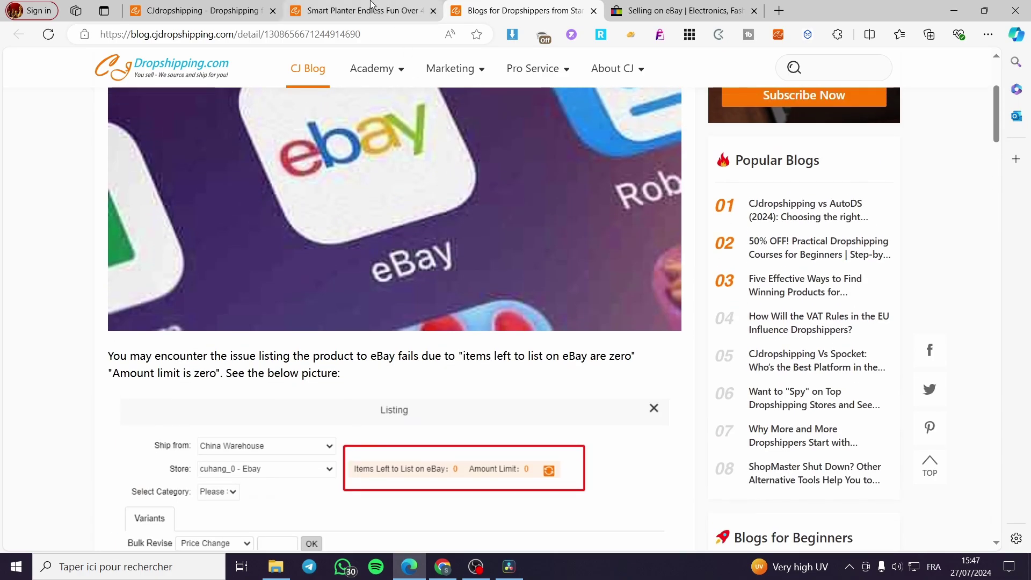
Return to the Smart Planter listing editor and close it.
left_click(325, 10)
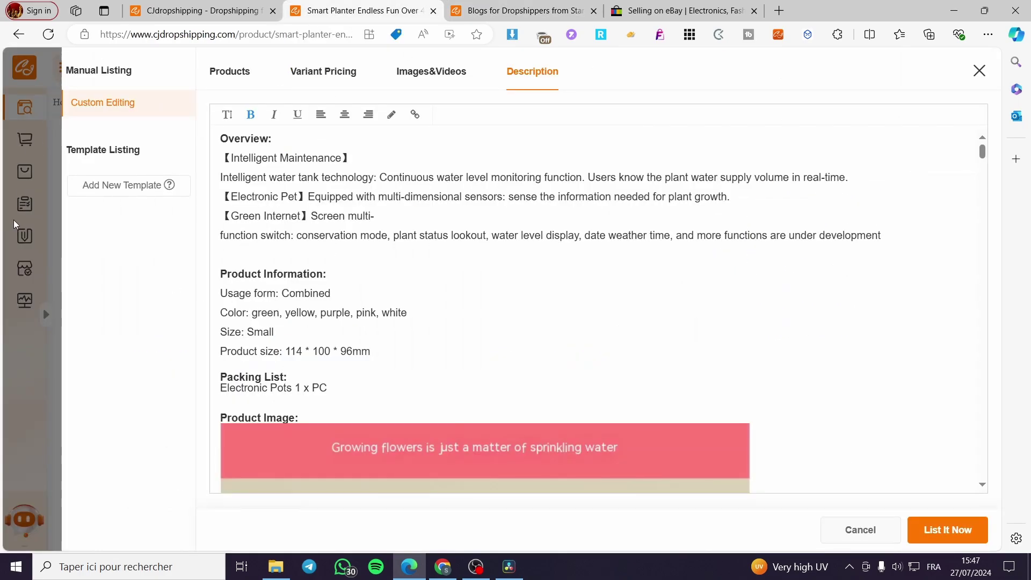
left_click(980, 72)
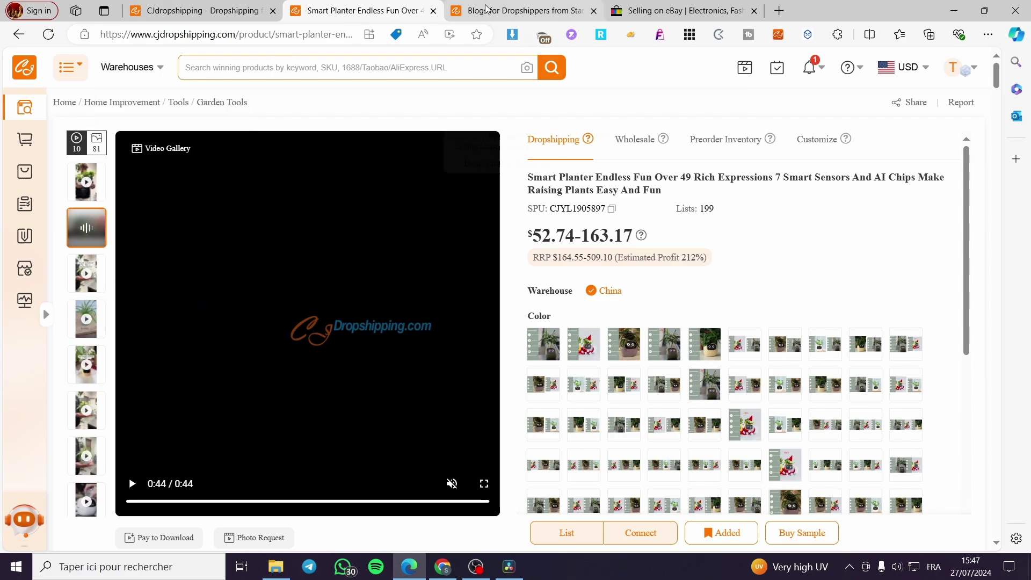
mouse_move(486, 9)
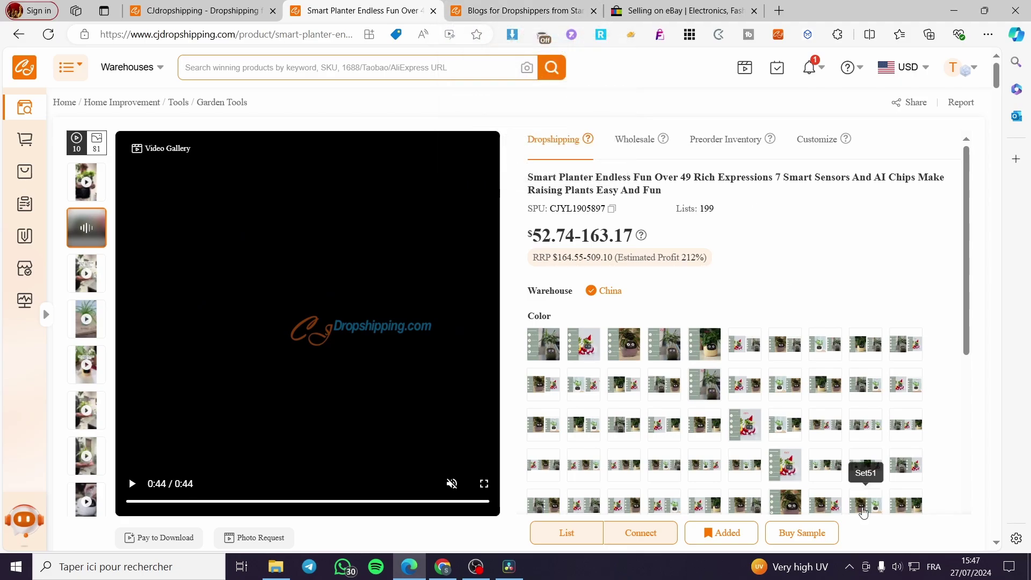
left_click(655, 5)
scroll(699, 108, "up", 5)
left_click(524, 10)
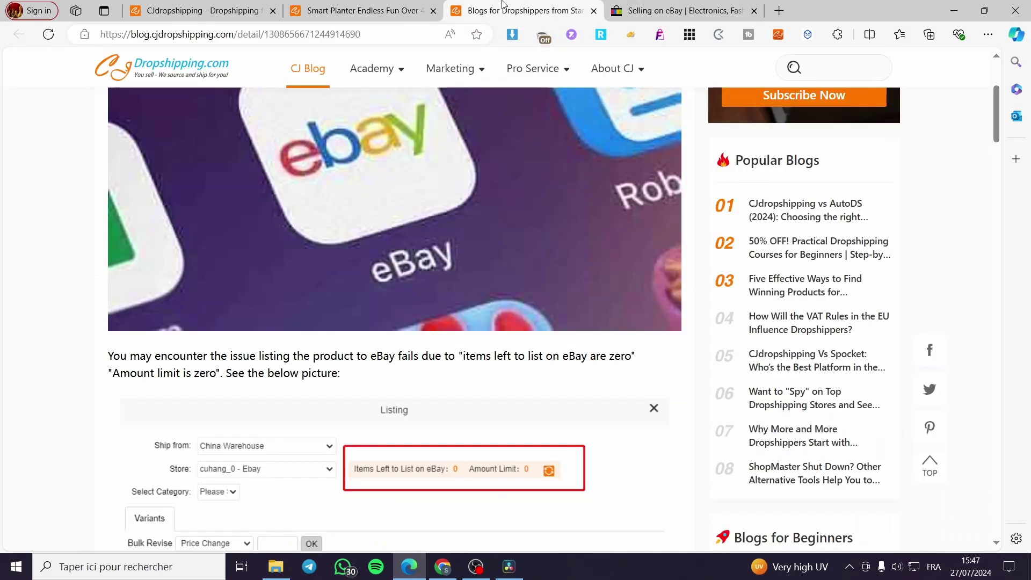
left_click(363, 11)
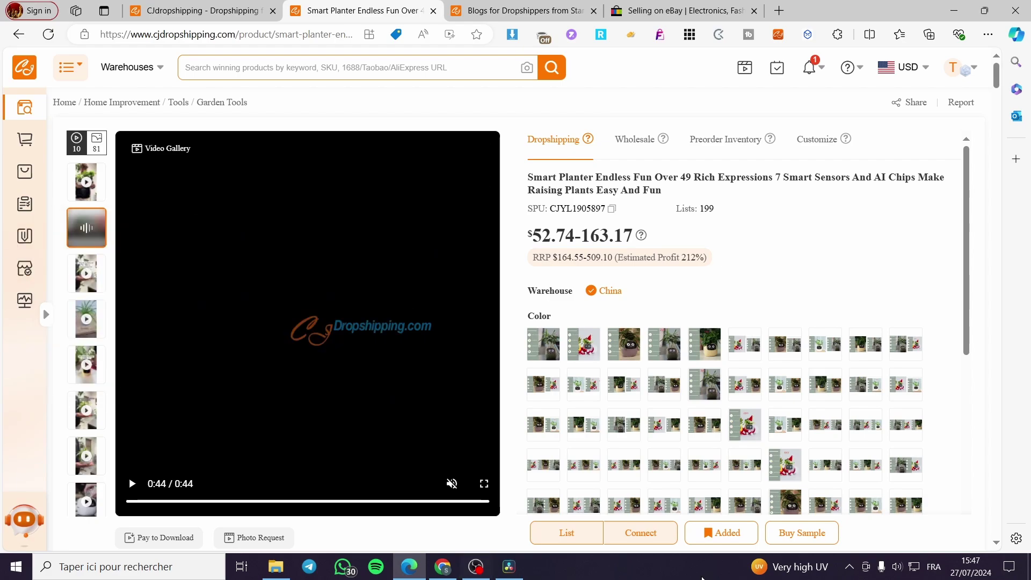
Open the connection between the Smart Planter and the pinned 1800mAh Handheld Mini Fan, look through the variants and close it without confirming.
left_click(639, 534)
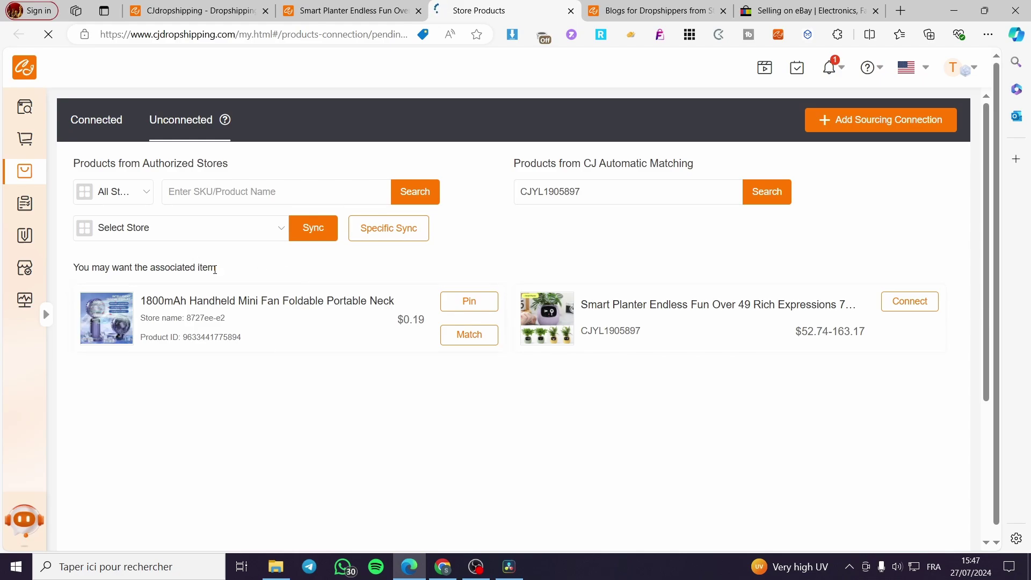
left_click(911, 313)
left_click(466, 300)
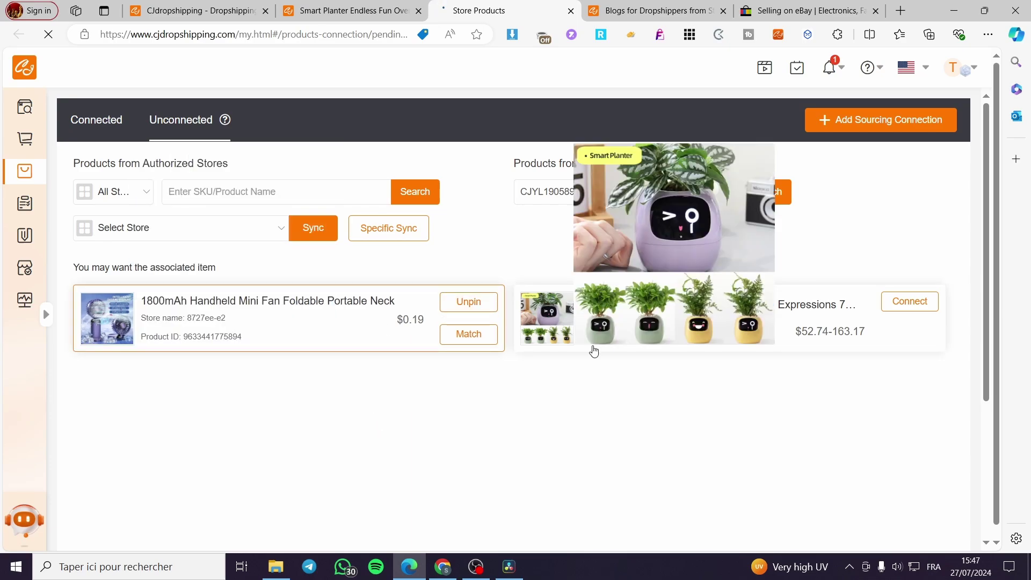
left_click(938, 304)
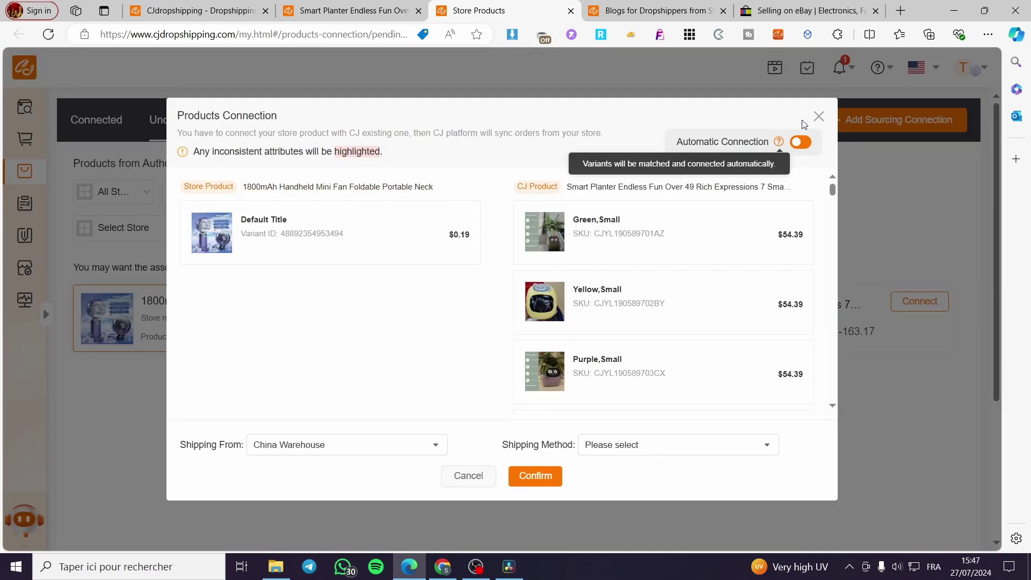
scroll(713, 263, "down", 8)
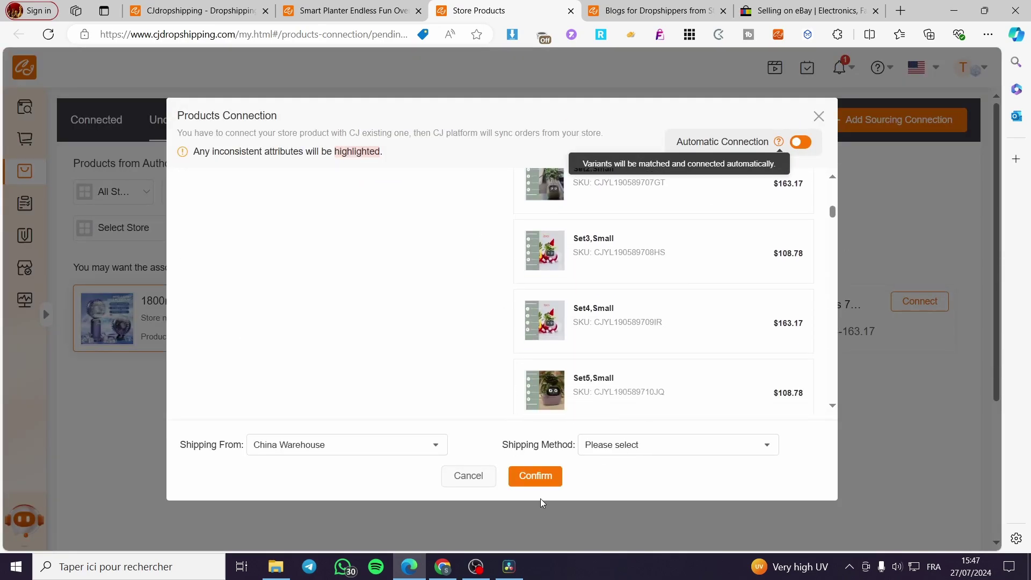
left_click(819, 117)
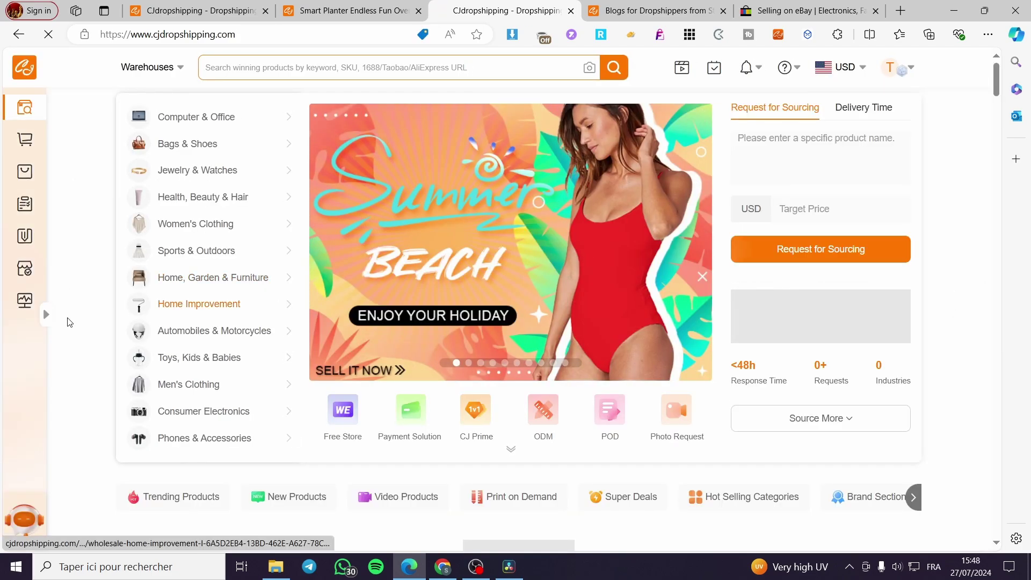
Expand the CJdropshipping navigation and open the Store Orders page.
mouse_move(35, 304)
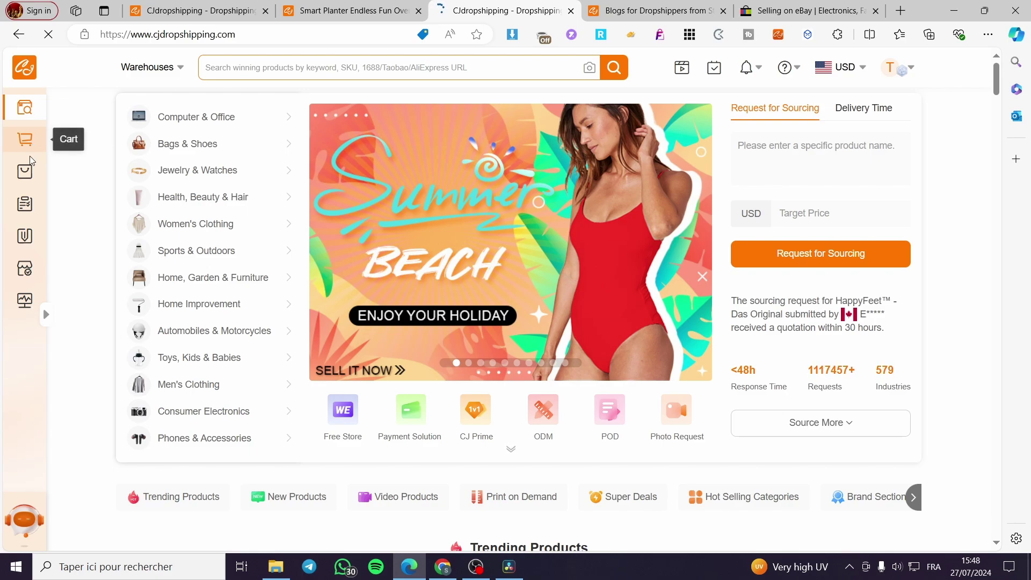
mouse_move(25, 168)
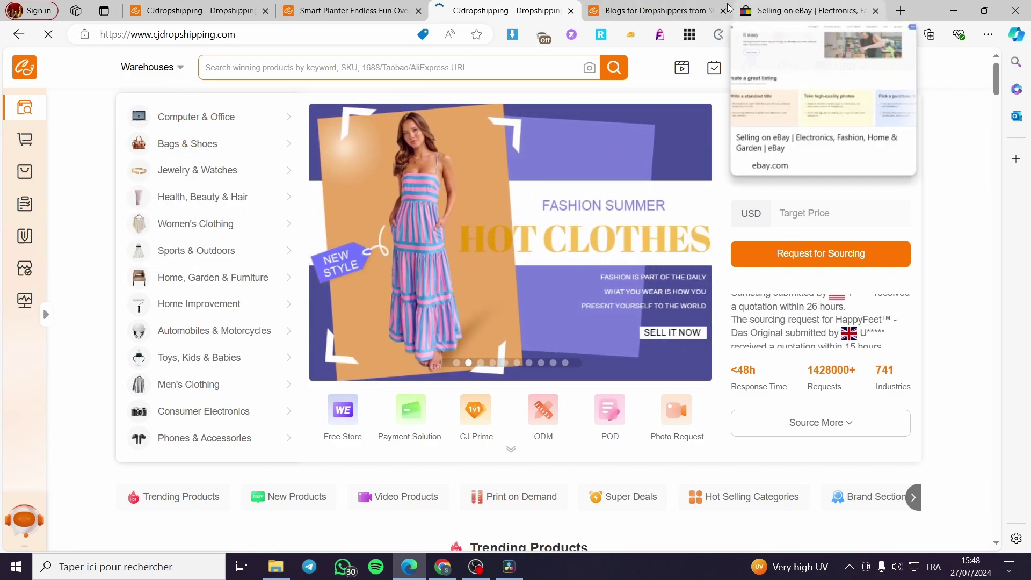
left_click(808, 6)
left_click(499, 7)
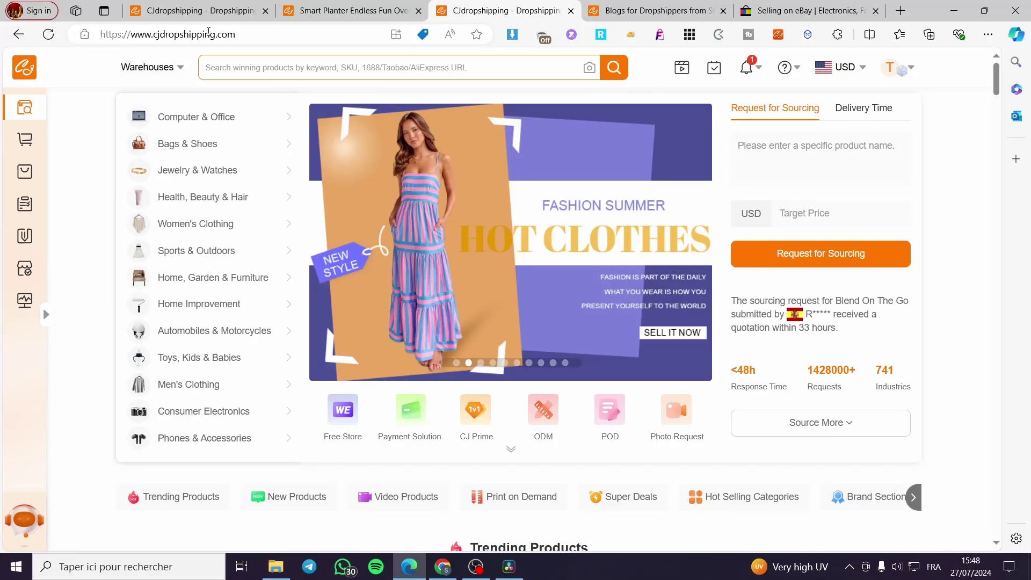
mouse_move(21, 173)
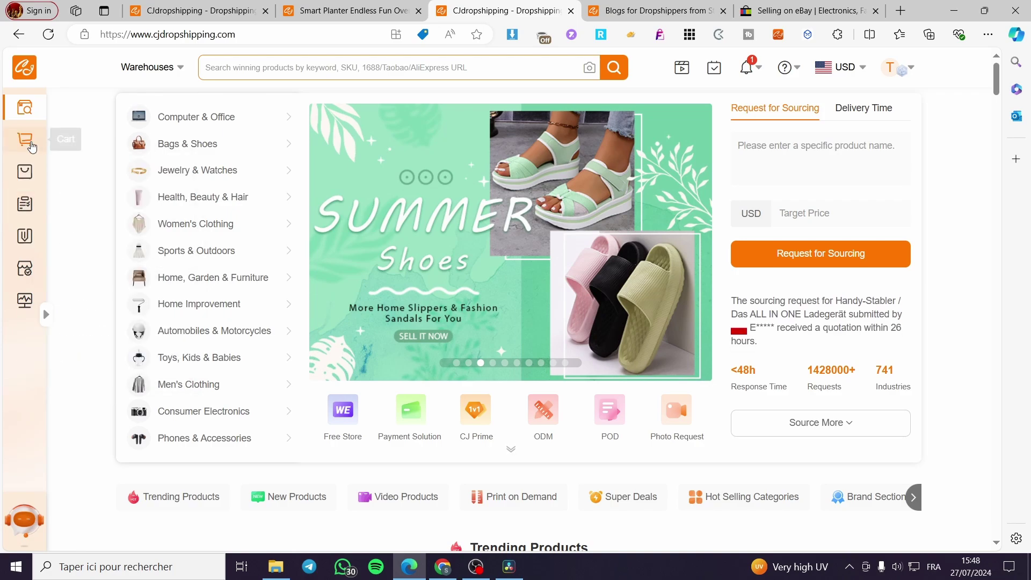
left_click(46, 316)
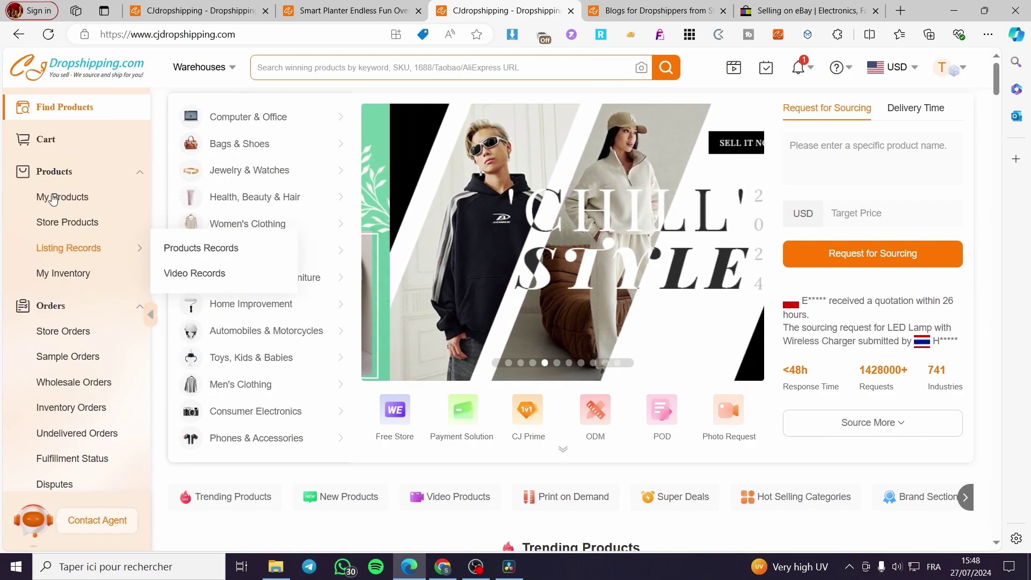
left_click(53, 343)
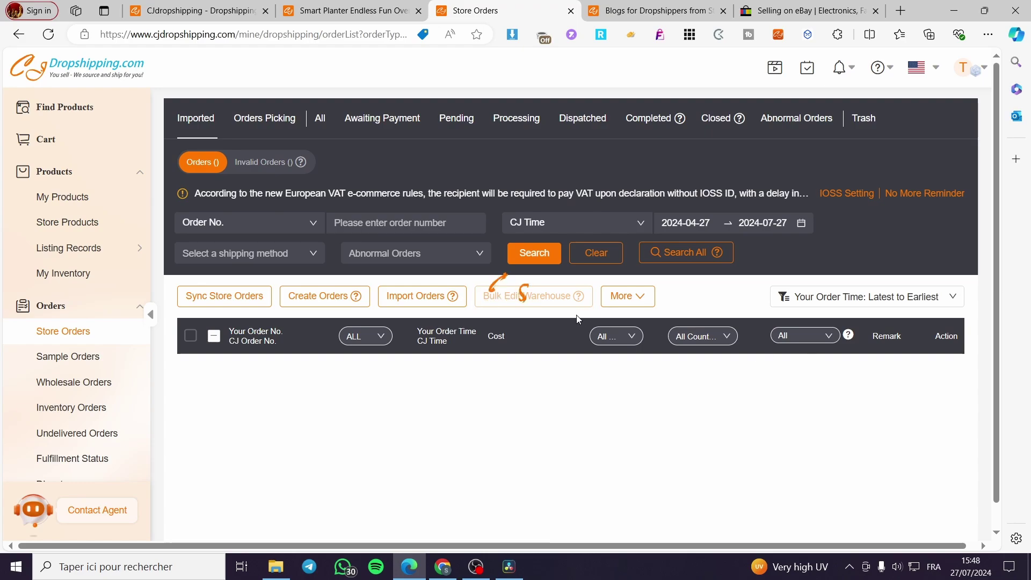
Examine the imported store orders and the ways of importing orders, and try adding to Orders Picking.
scroll(536, 310, "down", 1)
scroll(535, 311, "down", 4)
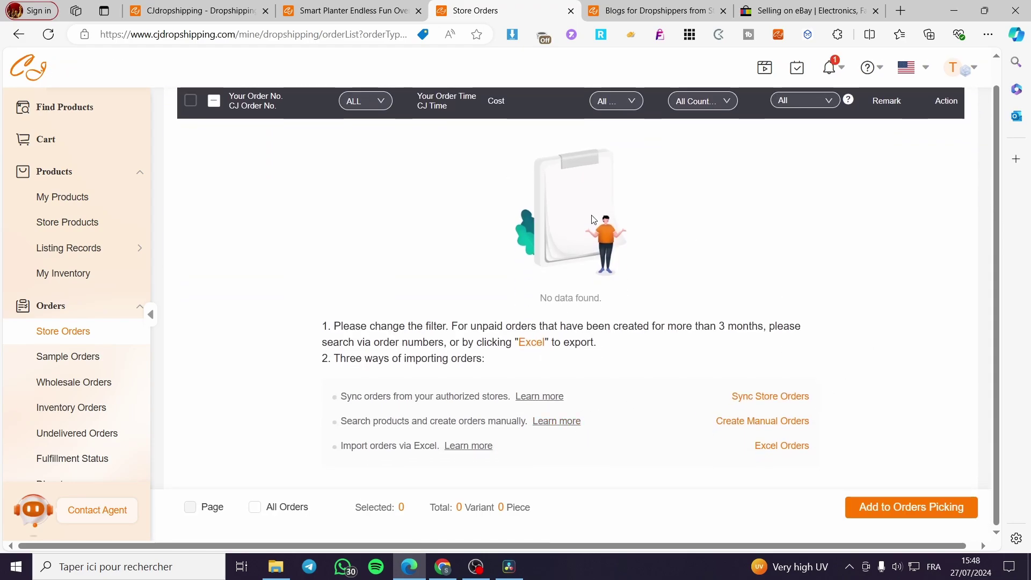
scroll(376, 355, "up", 2)
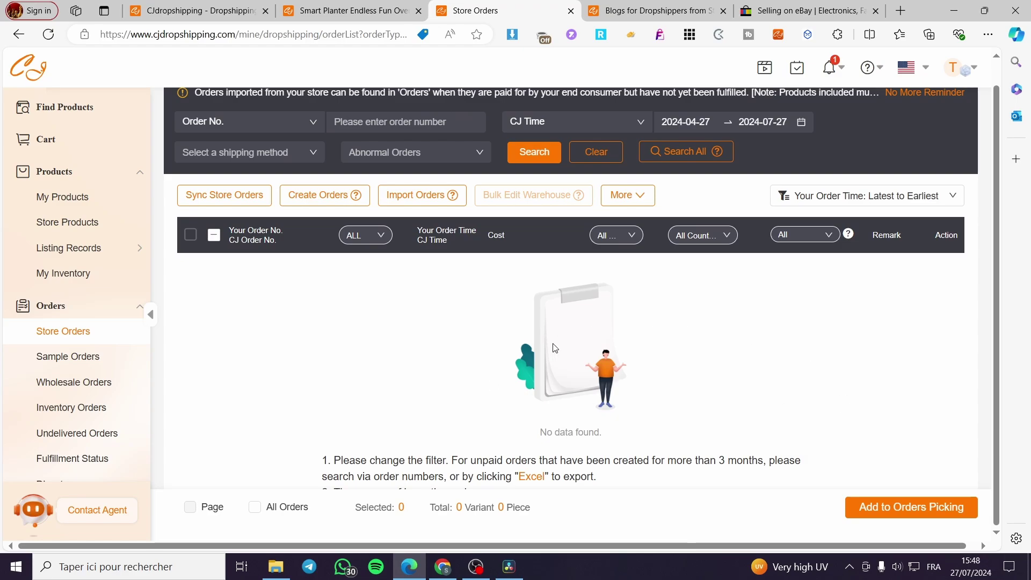
scroll(681, 384, "down", 1)
scroll(681, 385, "down", 2)
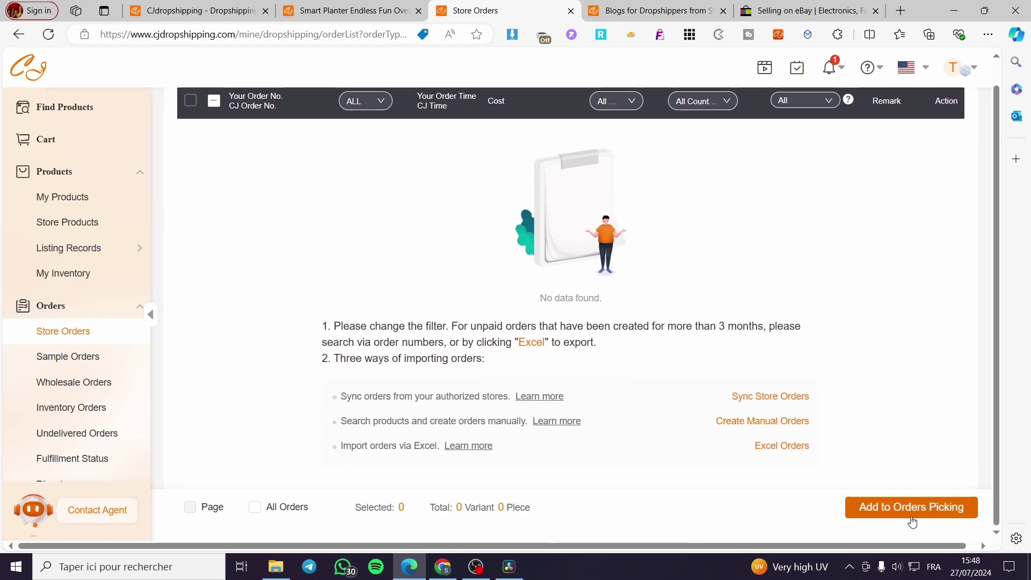
left_click(935, 513)
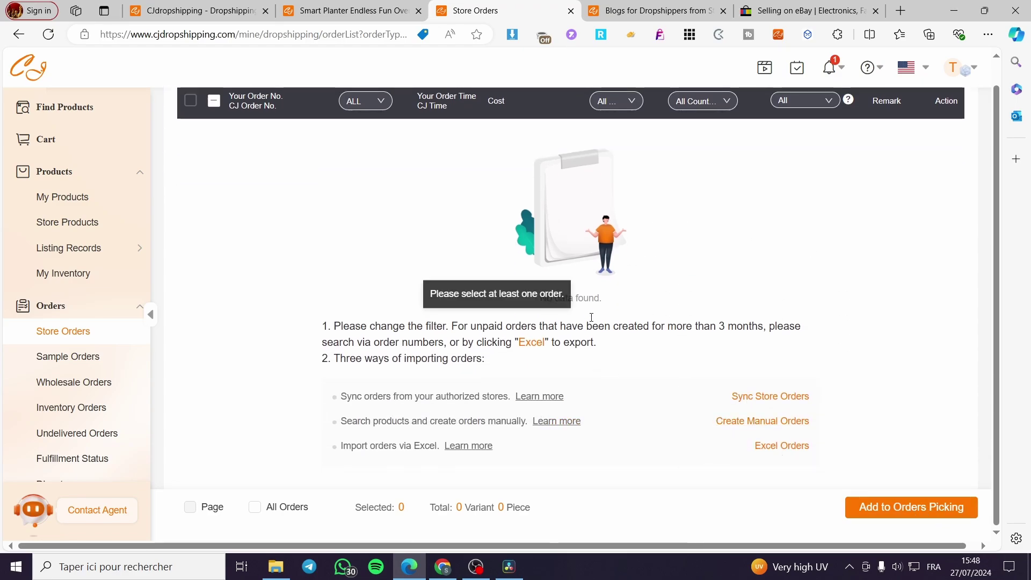
scroll(545, 326, "up", 2)
scroll(444, 345, "down", 3)
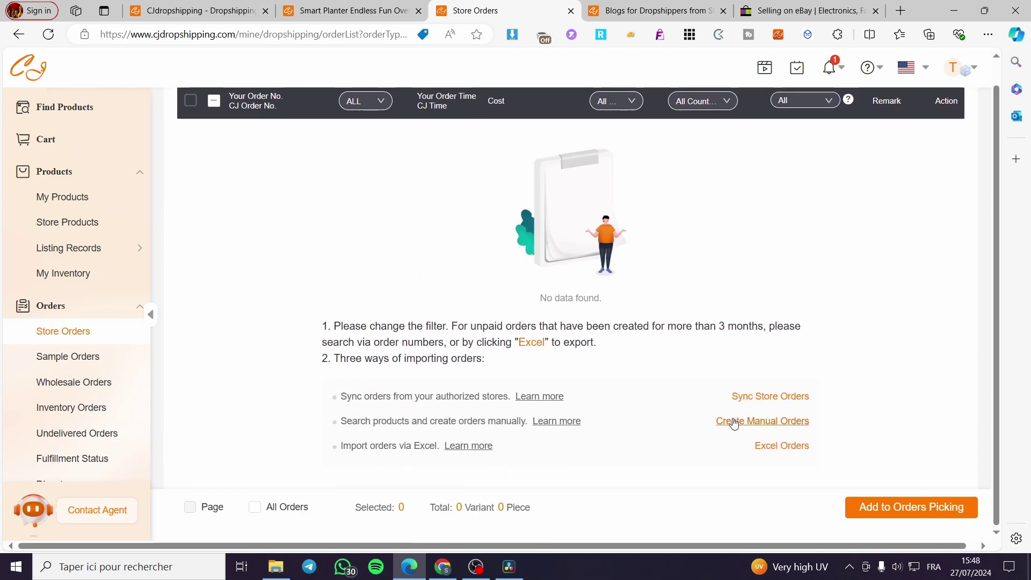
Start a manual order and add the Smart Planter with all its variants from My Products.
left_click(774, 423)
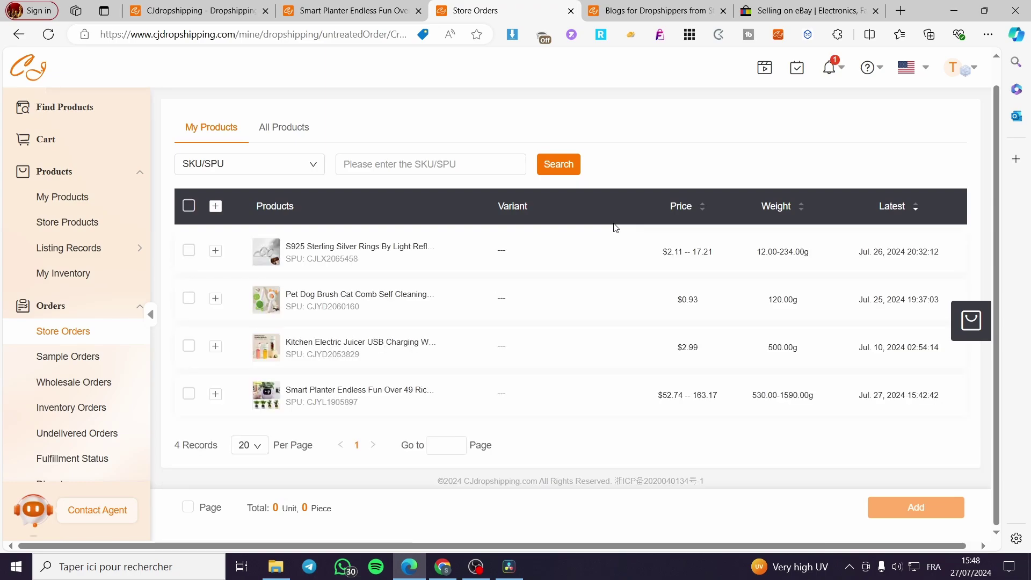
left_click(189, 251)
left_click(189, 251)
scroll(266, 295, "down", 1)
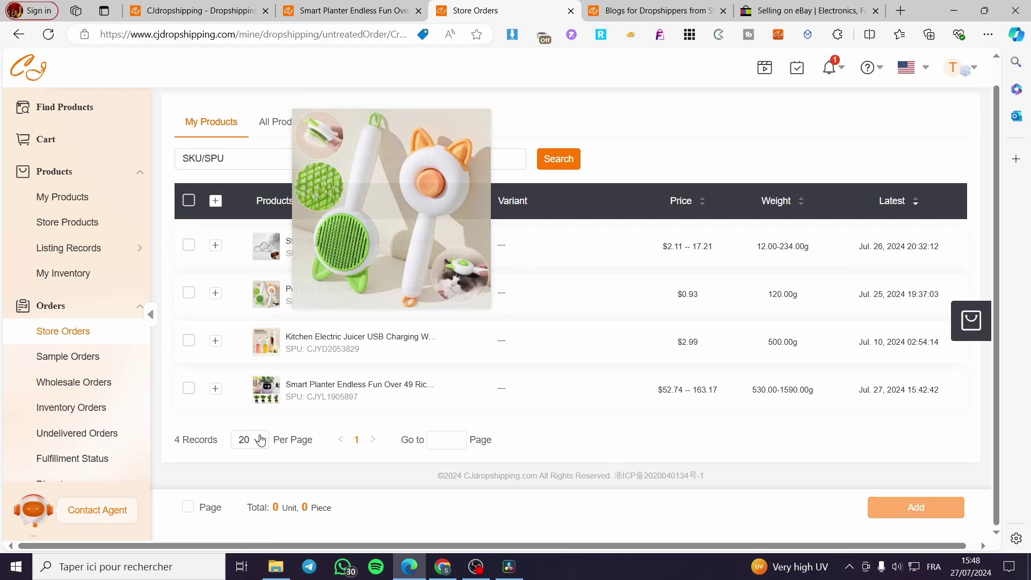
left_click(189, 389)
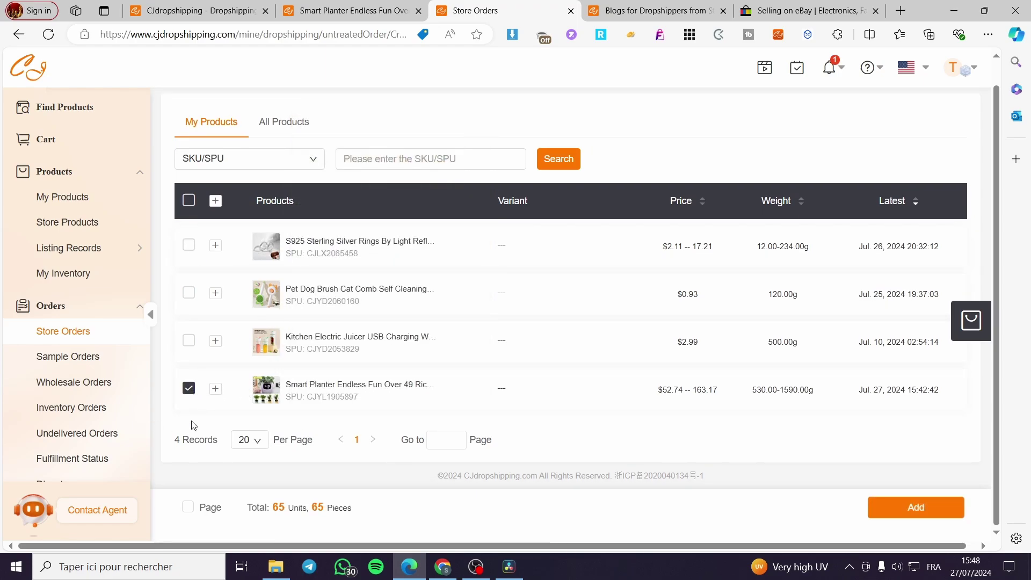
left_click(917, 506)
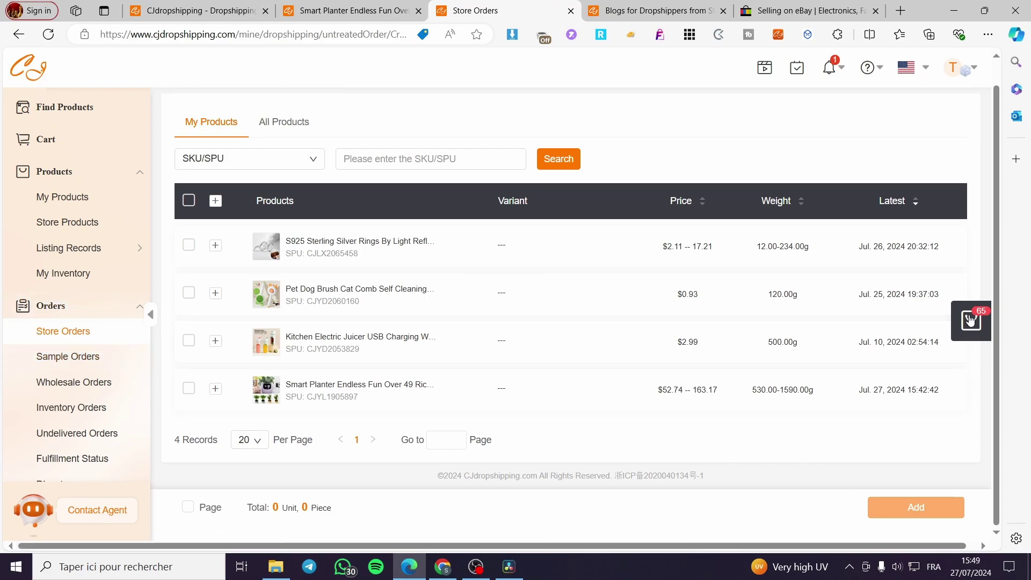
Remove every selected Smart Planter variant except Purple-Small from the order and continue to the new order form.
left_click(971, 320)
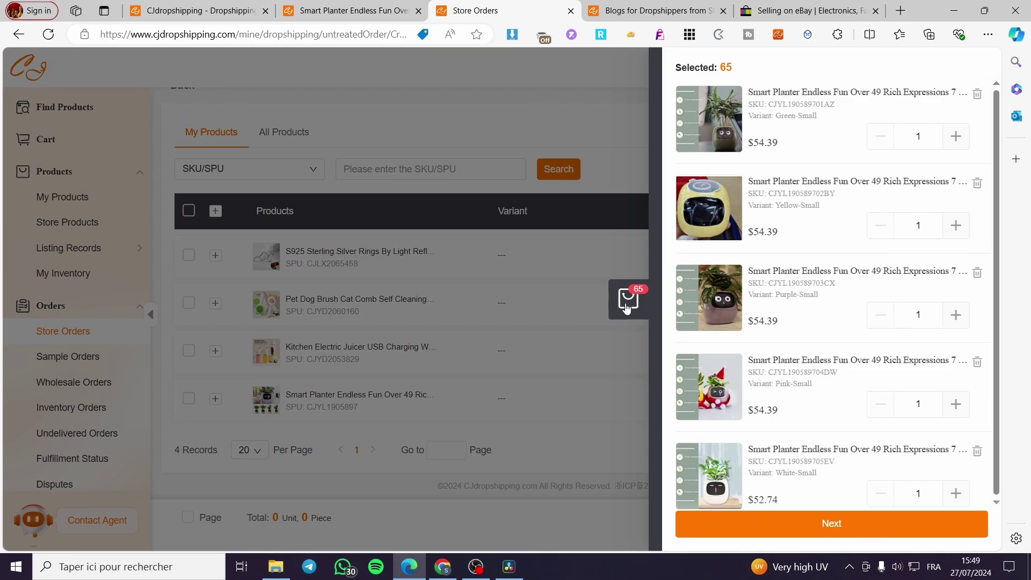
left_click(627, 306)
left_click(971, 321)
left_click(979, 95)
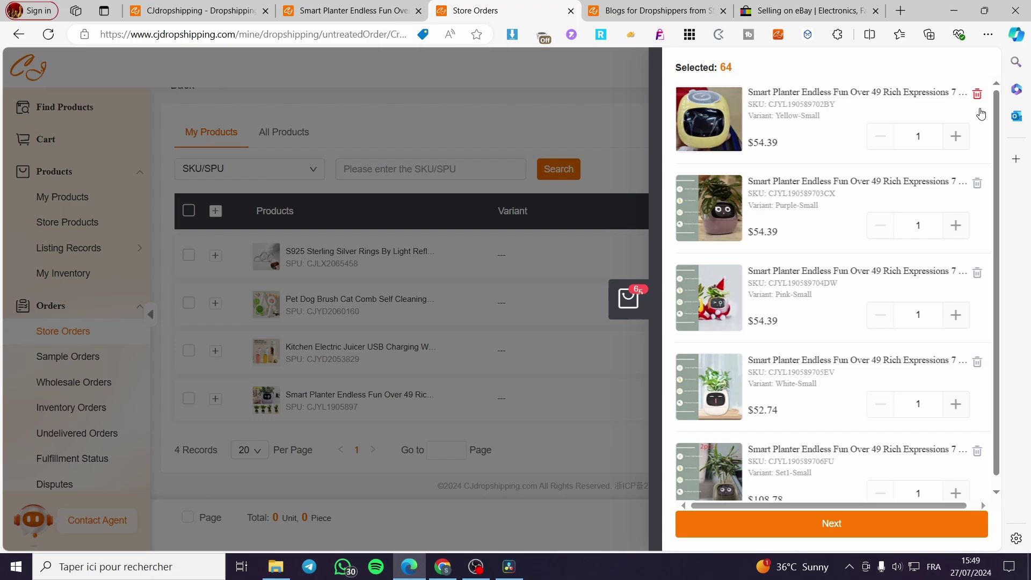
left_click(978, 273)
left_click(978, 273)
left_click(978, 273)
left_click(978, 273)
left_click(977, 273)
left_click(978, 273)
left_click(978, 273)
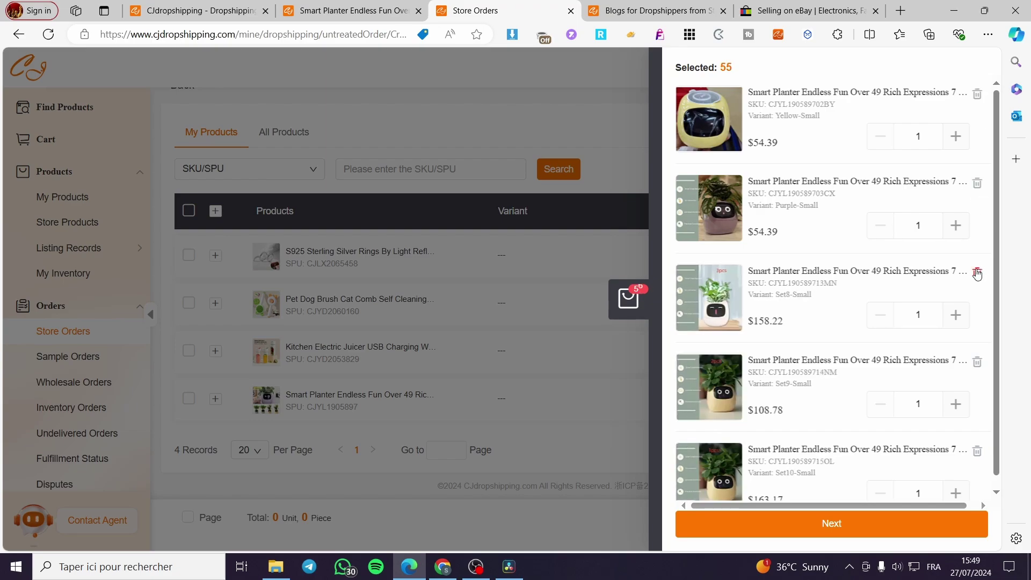
left_click(978, 273)
left_click(978, 273)
left_click(978, 273)
left_click(978, 273)
left_click(977, 273)
left_click(978, 273)
left_click(978, 273)
left_click(978, 273)
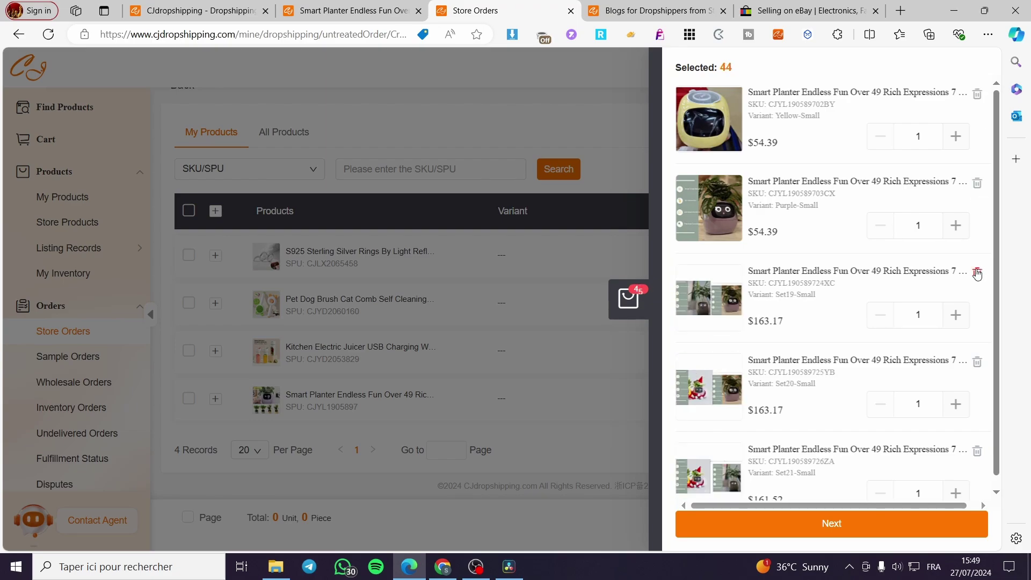
left_click(978, 273)
left_click(978, 273)
left_click(978, 273)
left_click(977, 273)
left_click(978, 273)
left_click(977, 273)
left_click(977, 273)
left_click(978, 273)
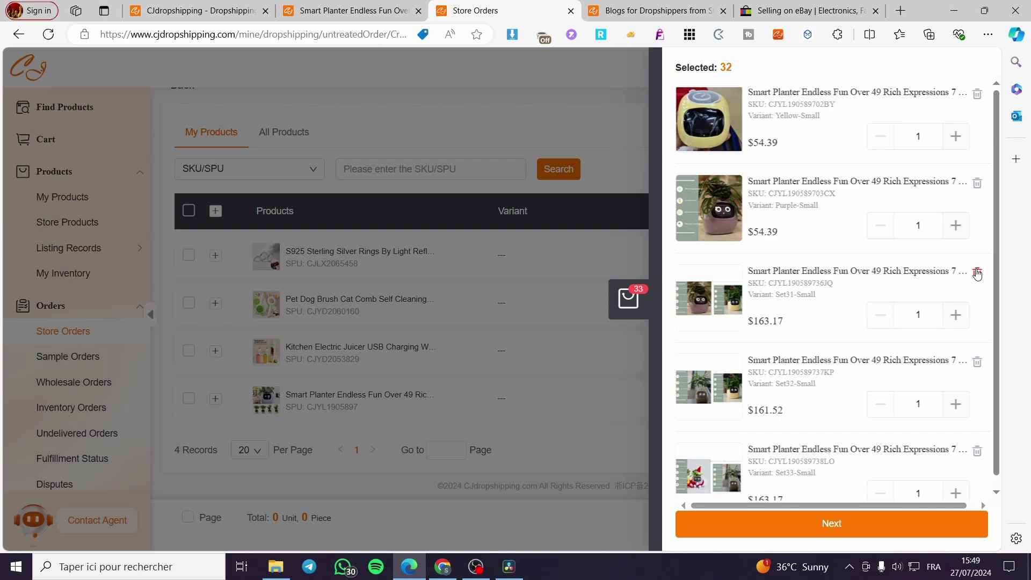
left_click(978, 273)
left_click(978, 273)
left_click(977, 273)
left_click(978, 273)
left_click(977, 273)
left_click(978, 273)
left_click(977, 273)
left_click(978, 273)
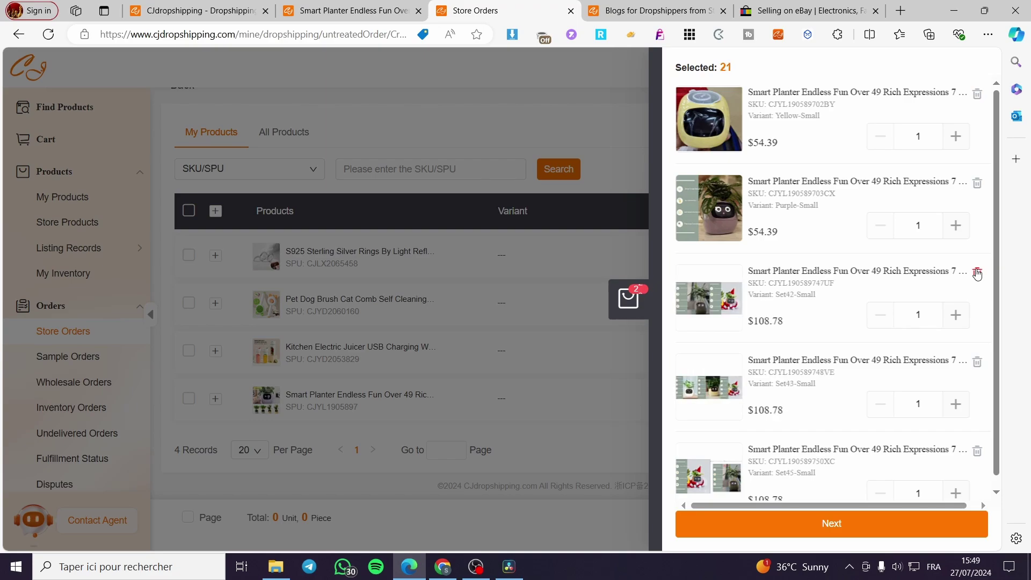
left_click(978, 273)
left_click(977, 273)
left_click(978, 273)
left_click(978, 273)
left_click(977, 273)
left_click(977, 273)
left_click(978, 273)
left_click(977, 273)
left_click(978, 273)
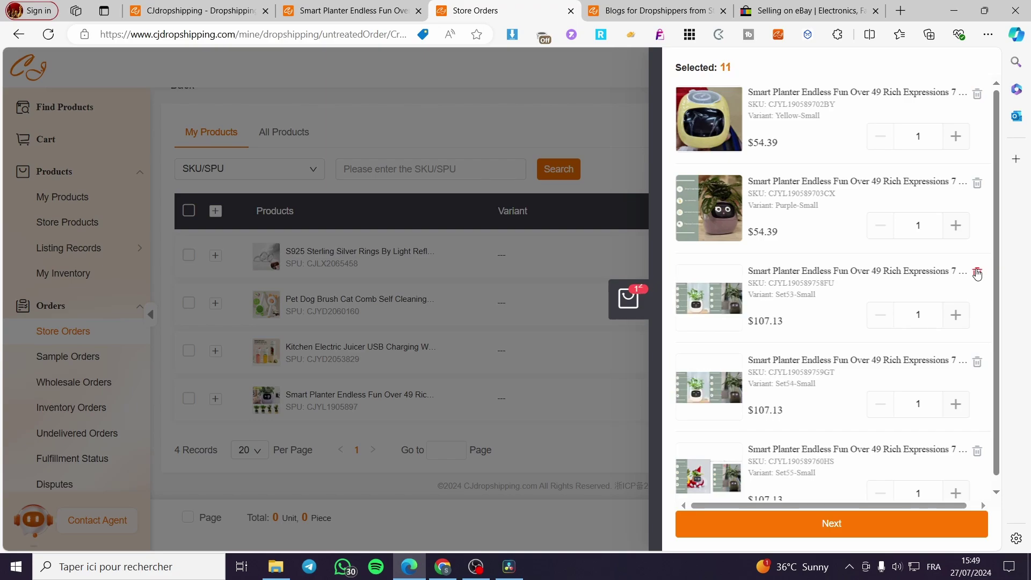
left_click(978, 273)
left_click(978, 273)
left_click(977, 273)
left_click(978, 273)
left_click(978, 273)
left_click(978, 273)
left_click(978, 273)
left_click(978, 273)
left_click(978, 273)
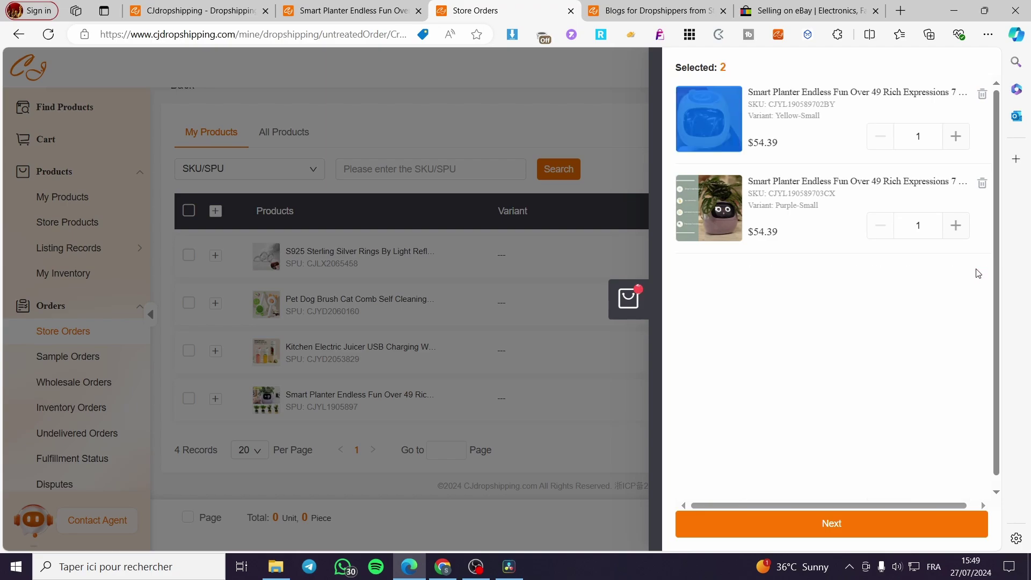
left_click(981, 93)
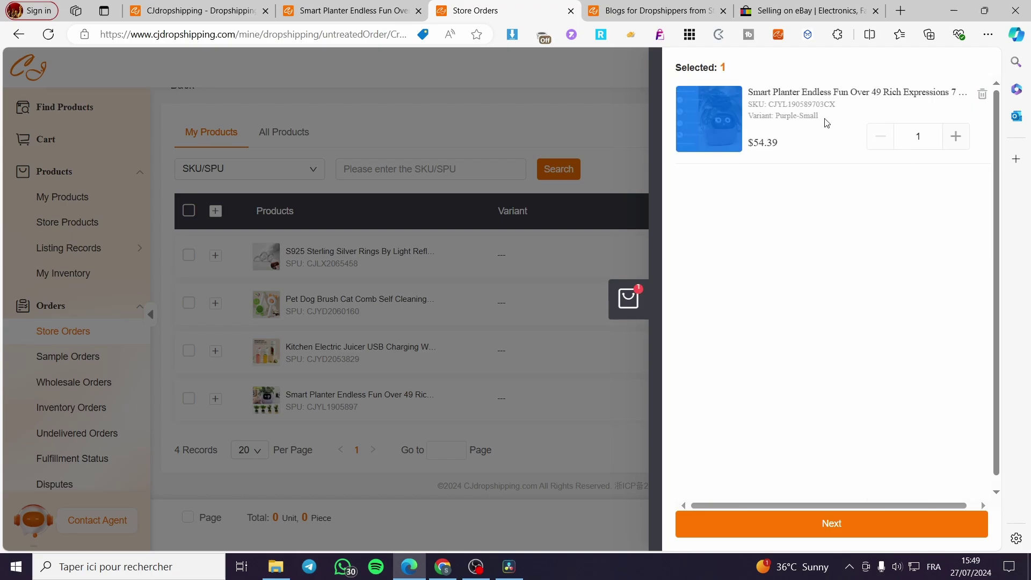
left_click(842, 526)
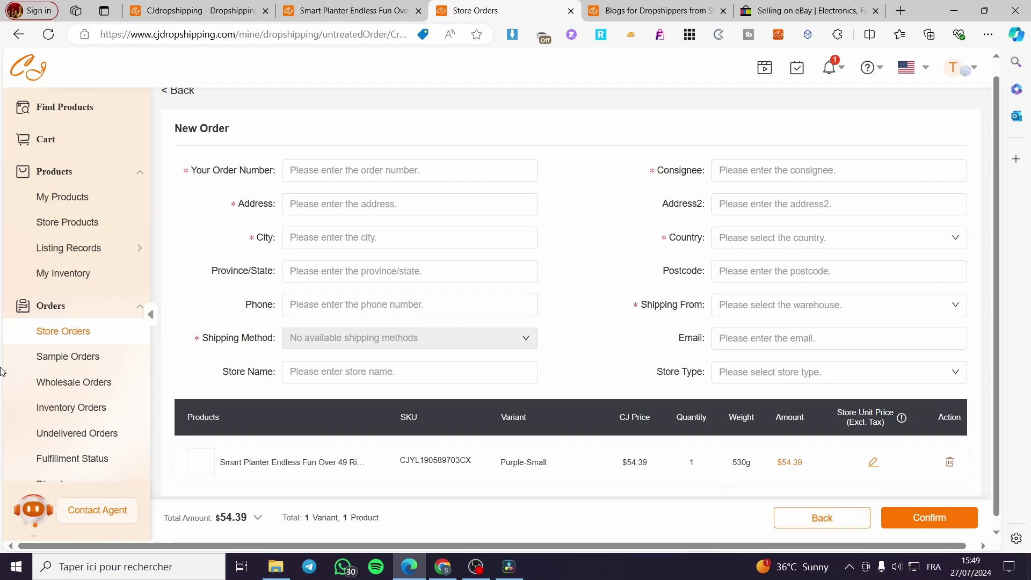
Fill in the order number on the new order form and consult the eBay selling page before returning to the form.
left_click(318, 169)
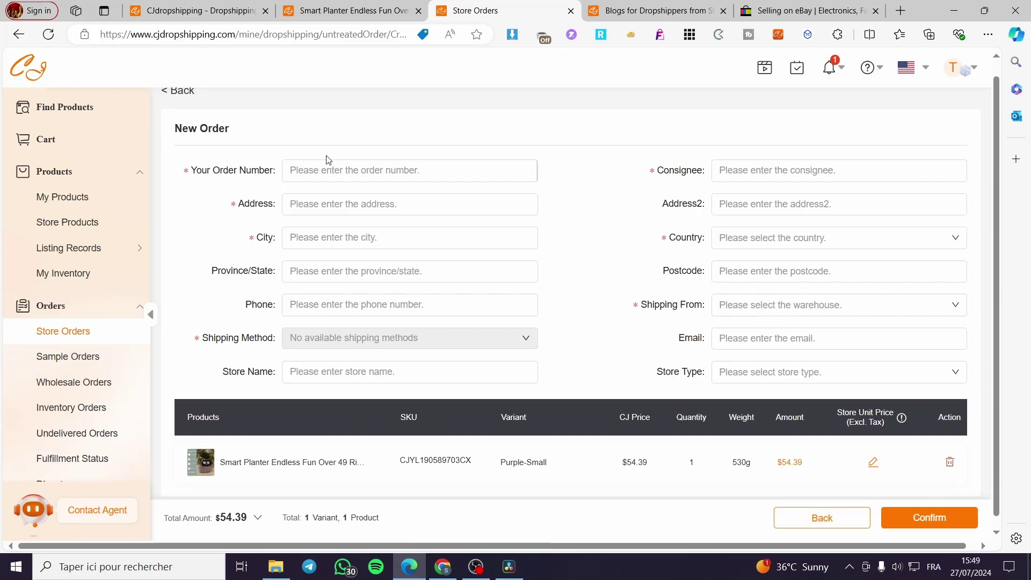
type("1")
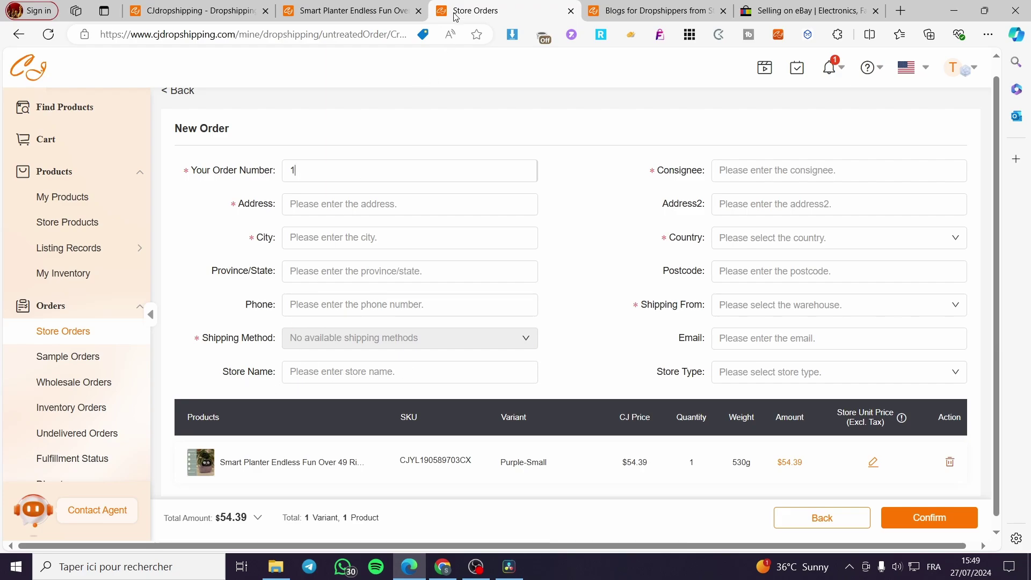
left_click(795, 10)
scroll(239, 195, "up", 7)
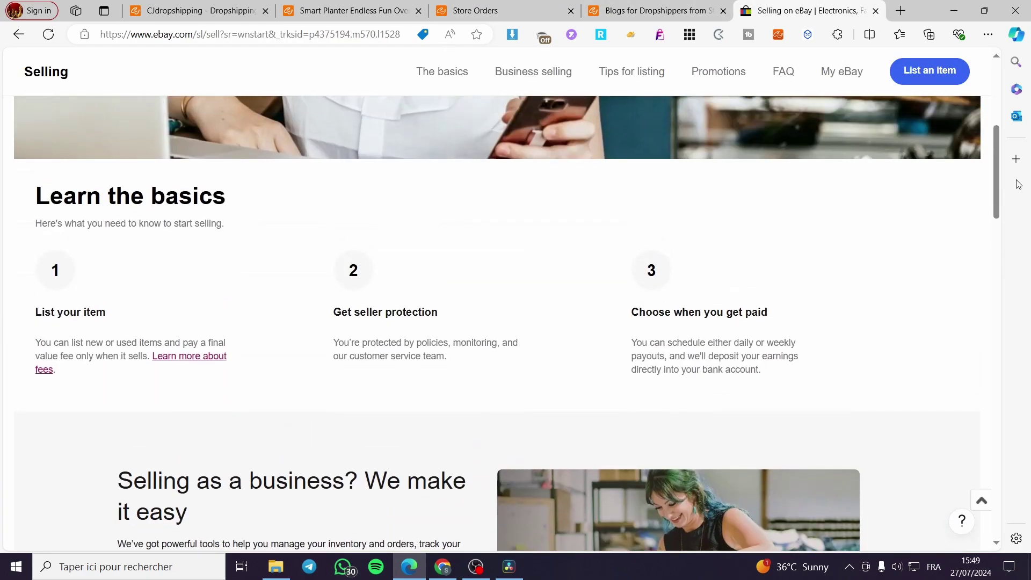
scroll(677, 75, "up", 5)
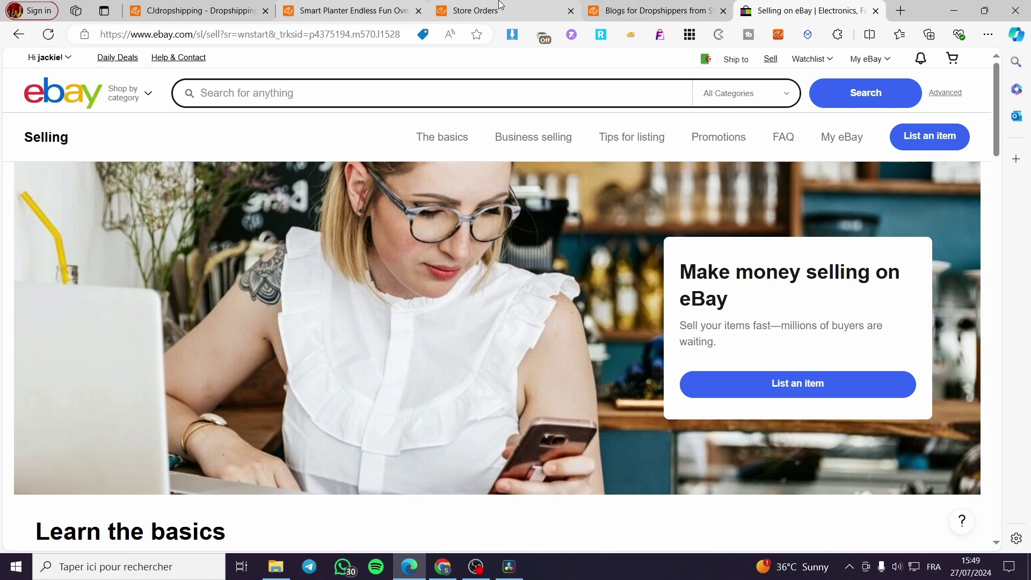
left_click(519, 15)
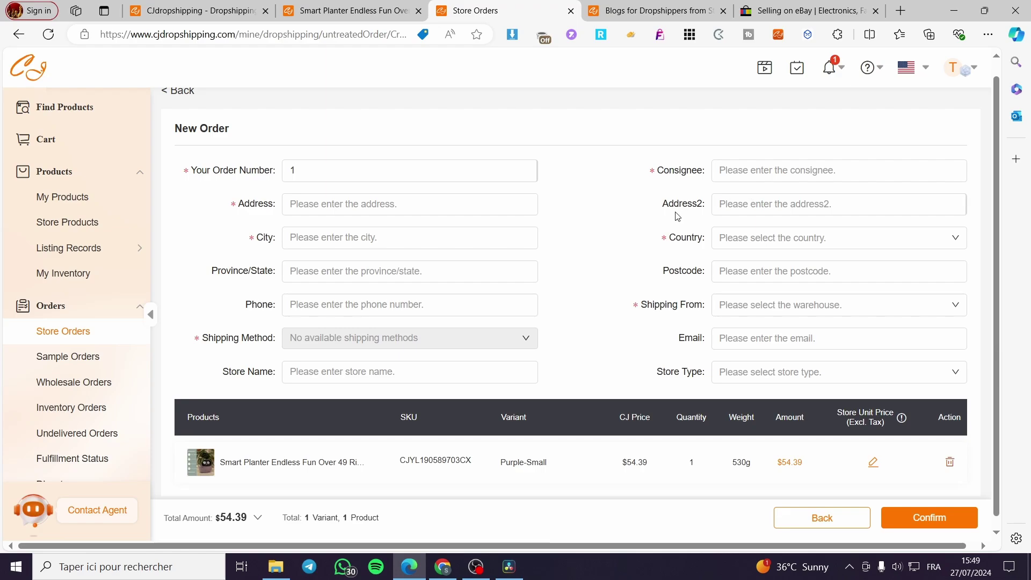
Look through the country options without choosing one, and revisit the eBay selling page before returning to the order form.
left_click(784, 245)
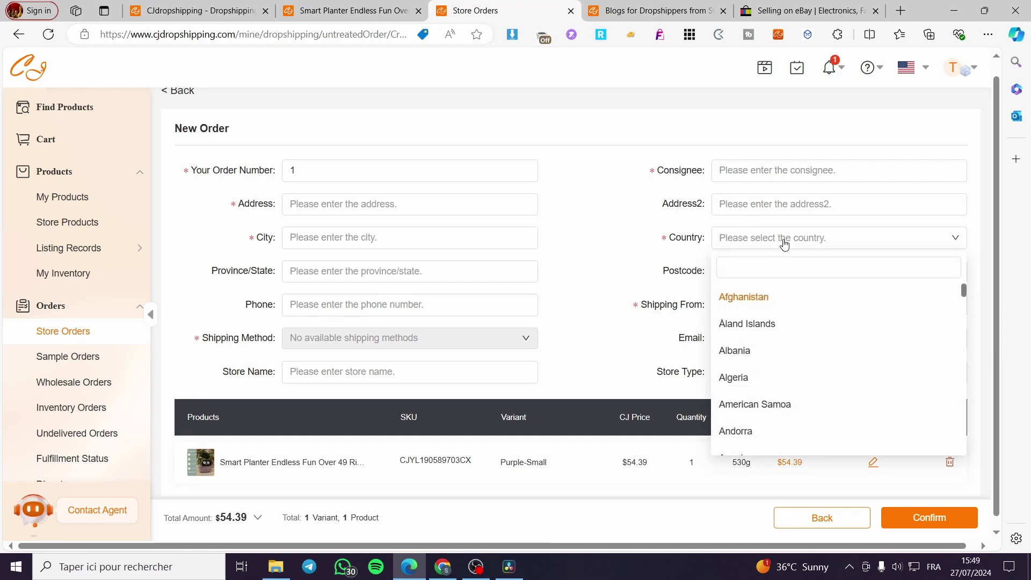
left_click(688, 277)
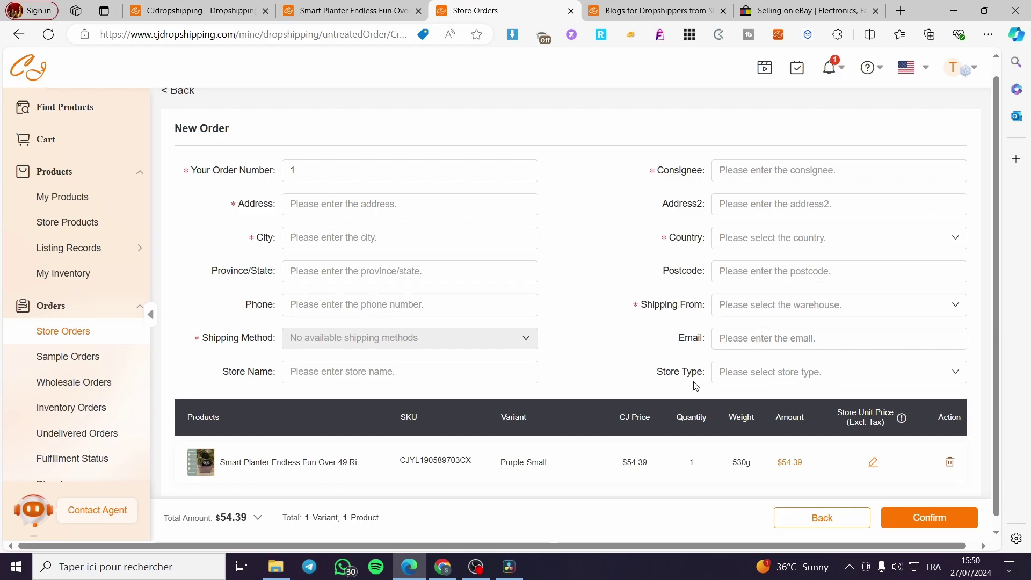
left_click(812, 7)
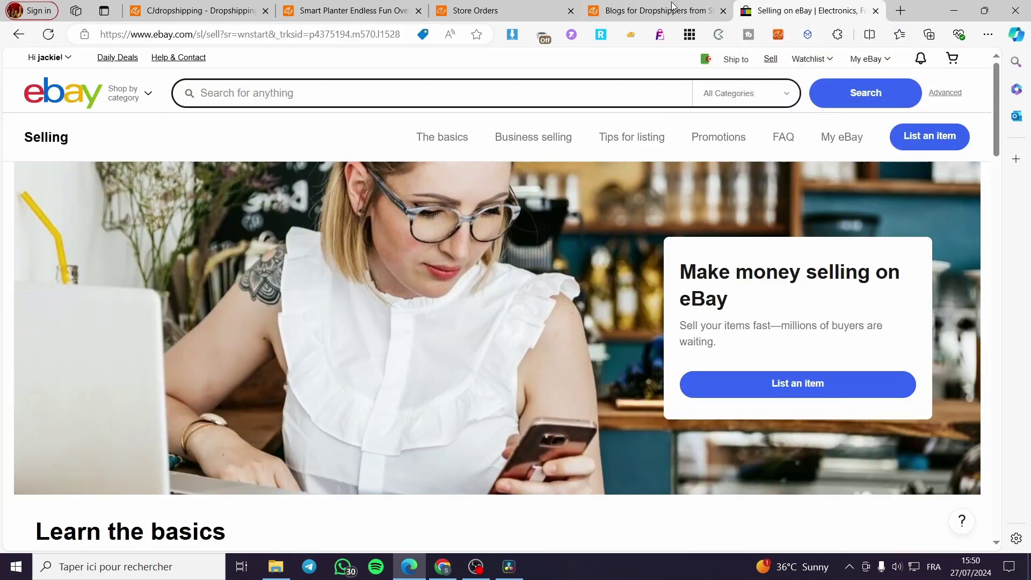
left_click(516, 7)
Try to confirm the new Smart Planter order with the consignee, address, city, country and warehouse left empty.
scroll(578, 387, "down", 1)
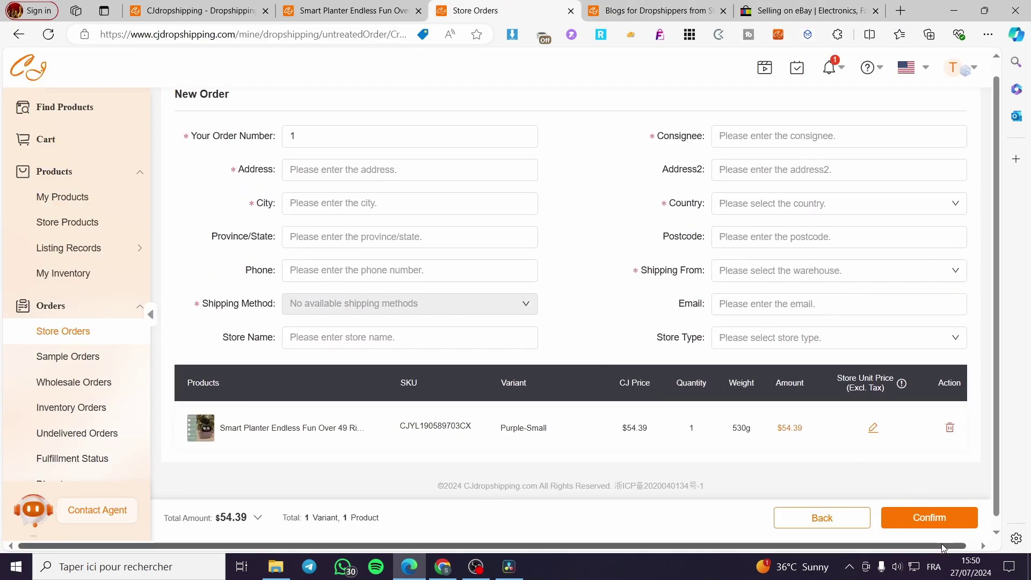
left_click(937, 520)
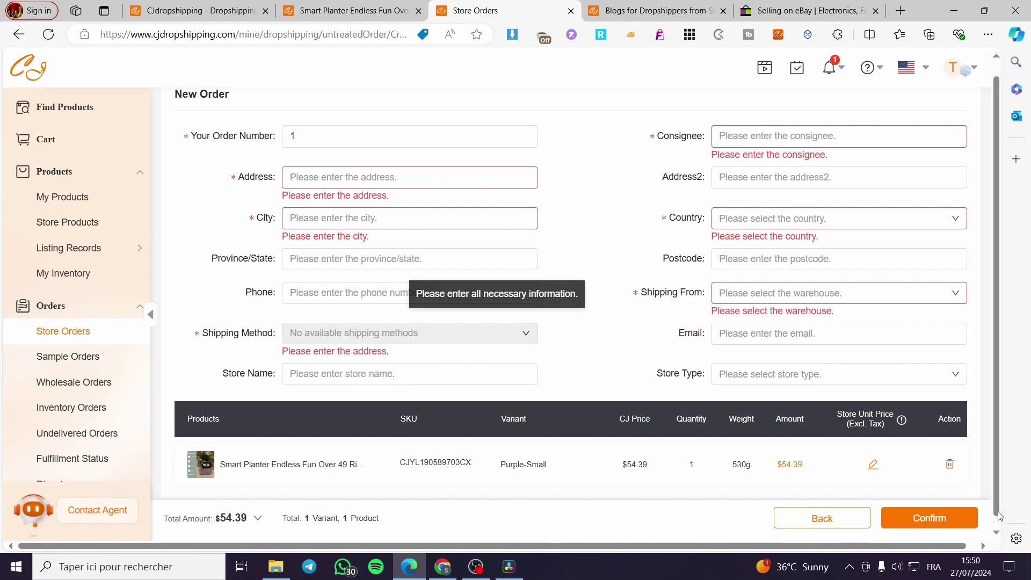
scroll(733, 450, "down", 1)
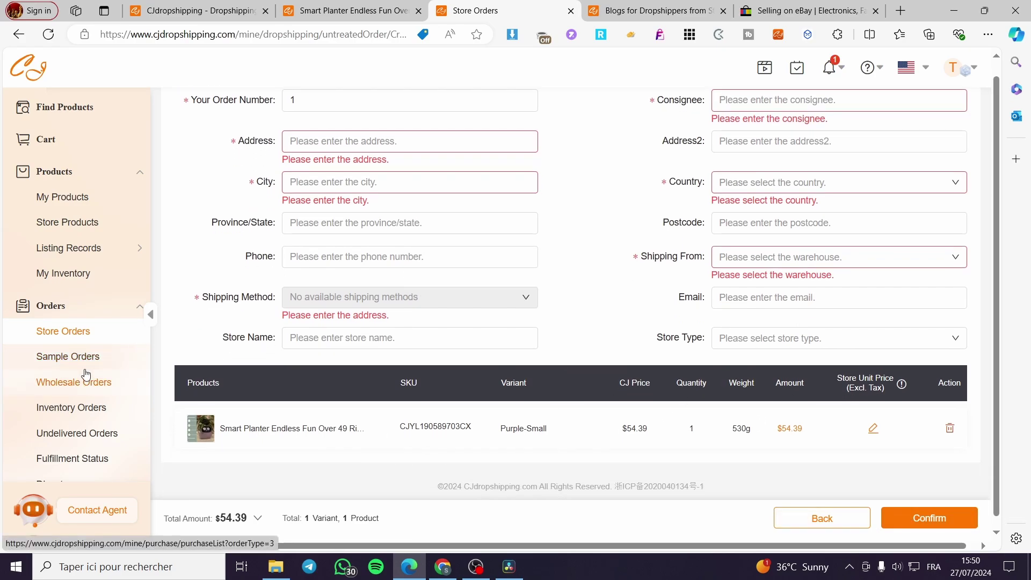
Open the Fulfillment Status page for the orders.
left_click(78, 467)
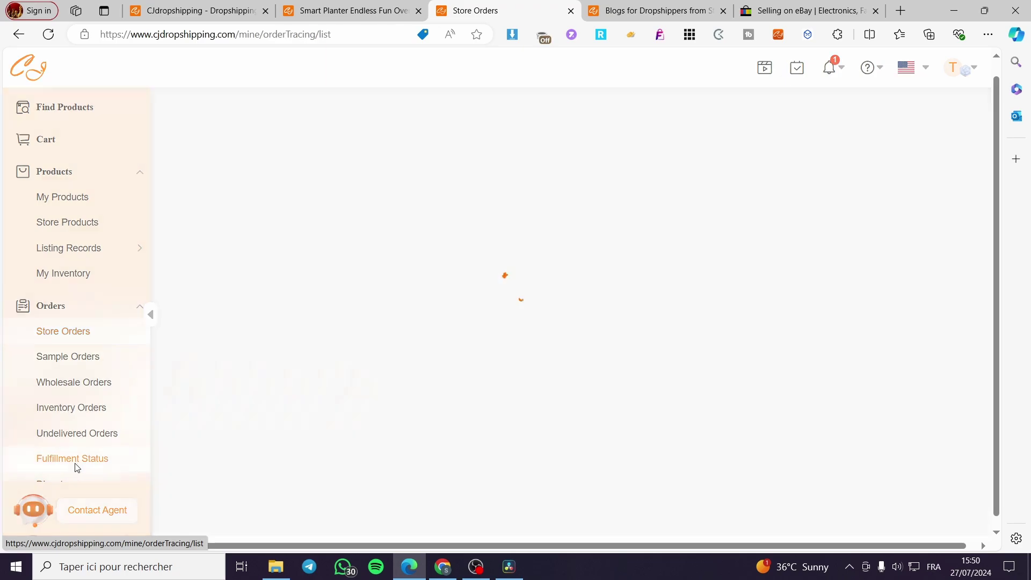